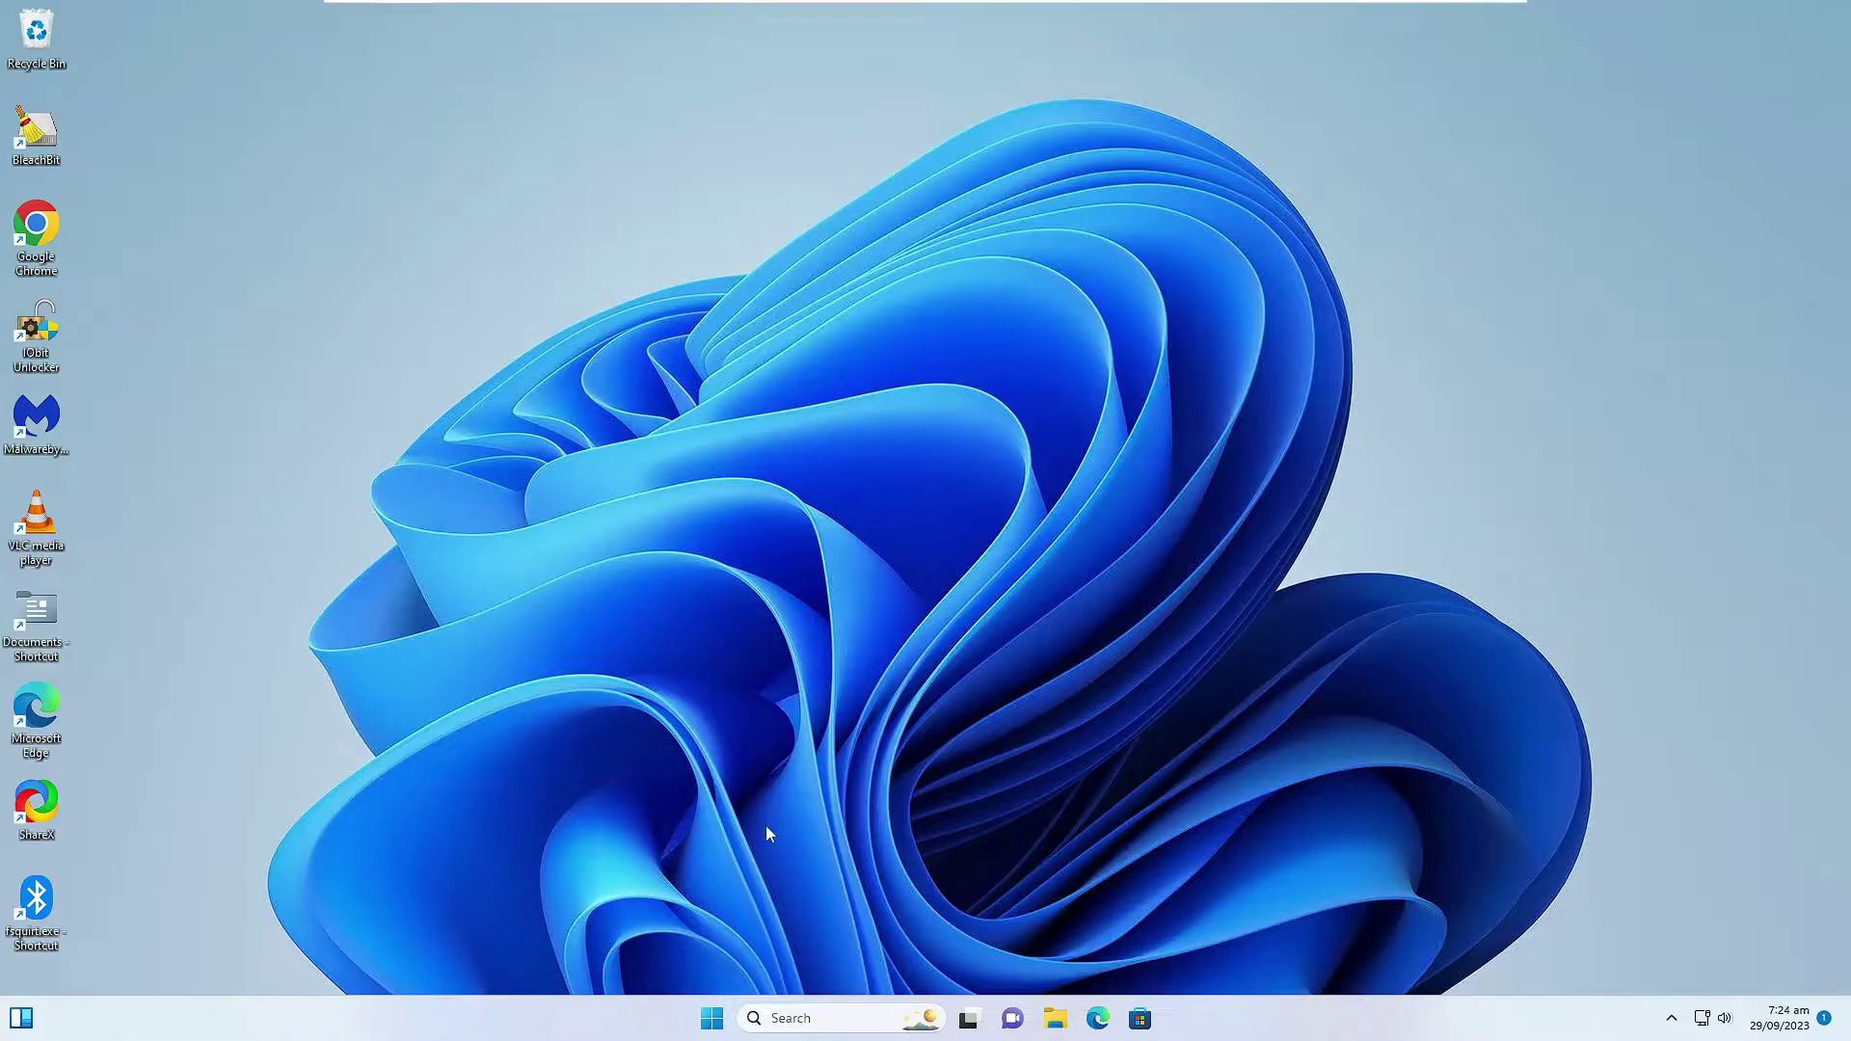
Reach Windows Security's Virus & threat protection page through Settings > Privacy & security
right_click(722, 1008)
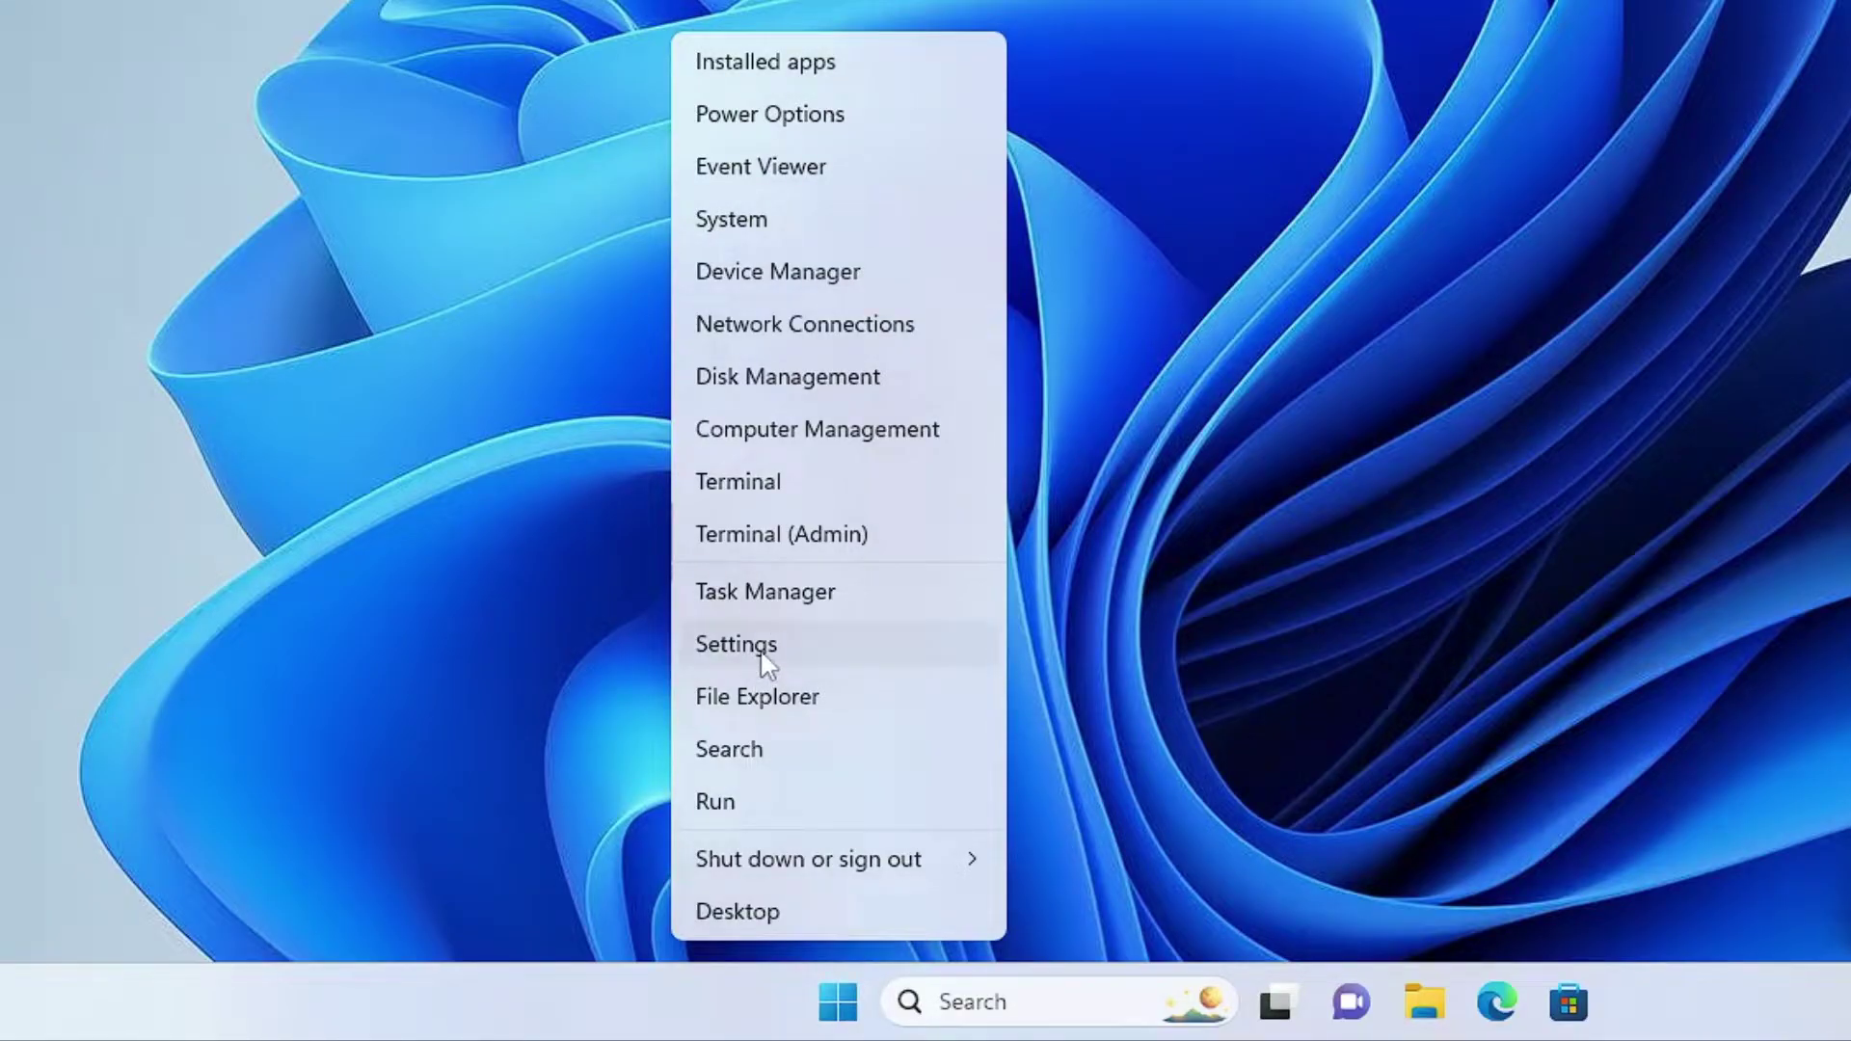
left_click(760, 653)
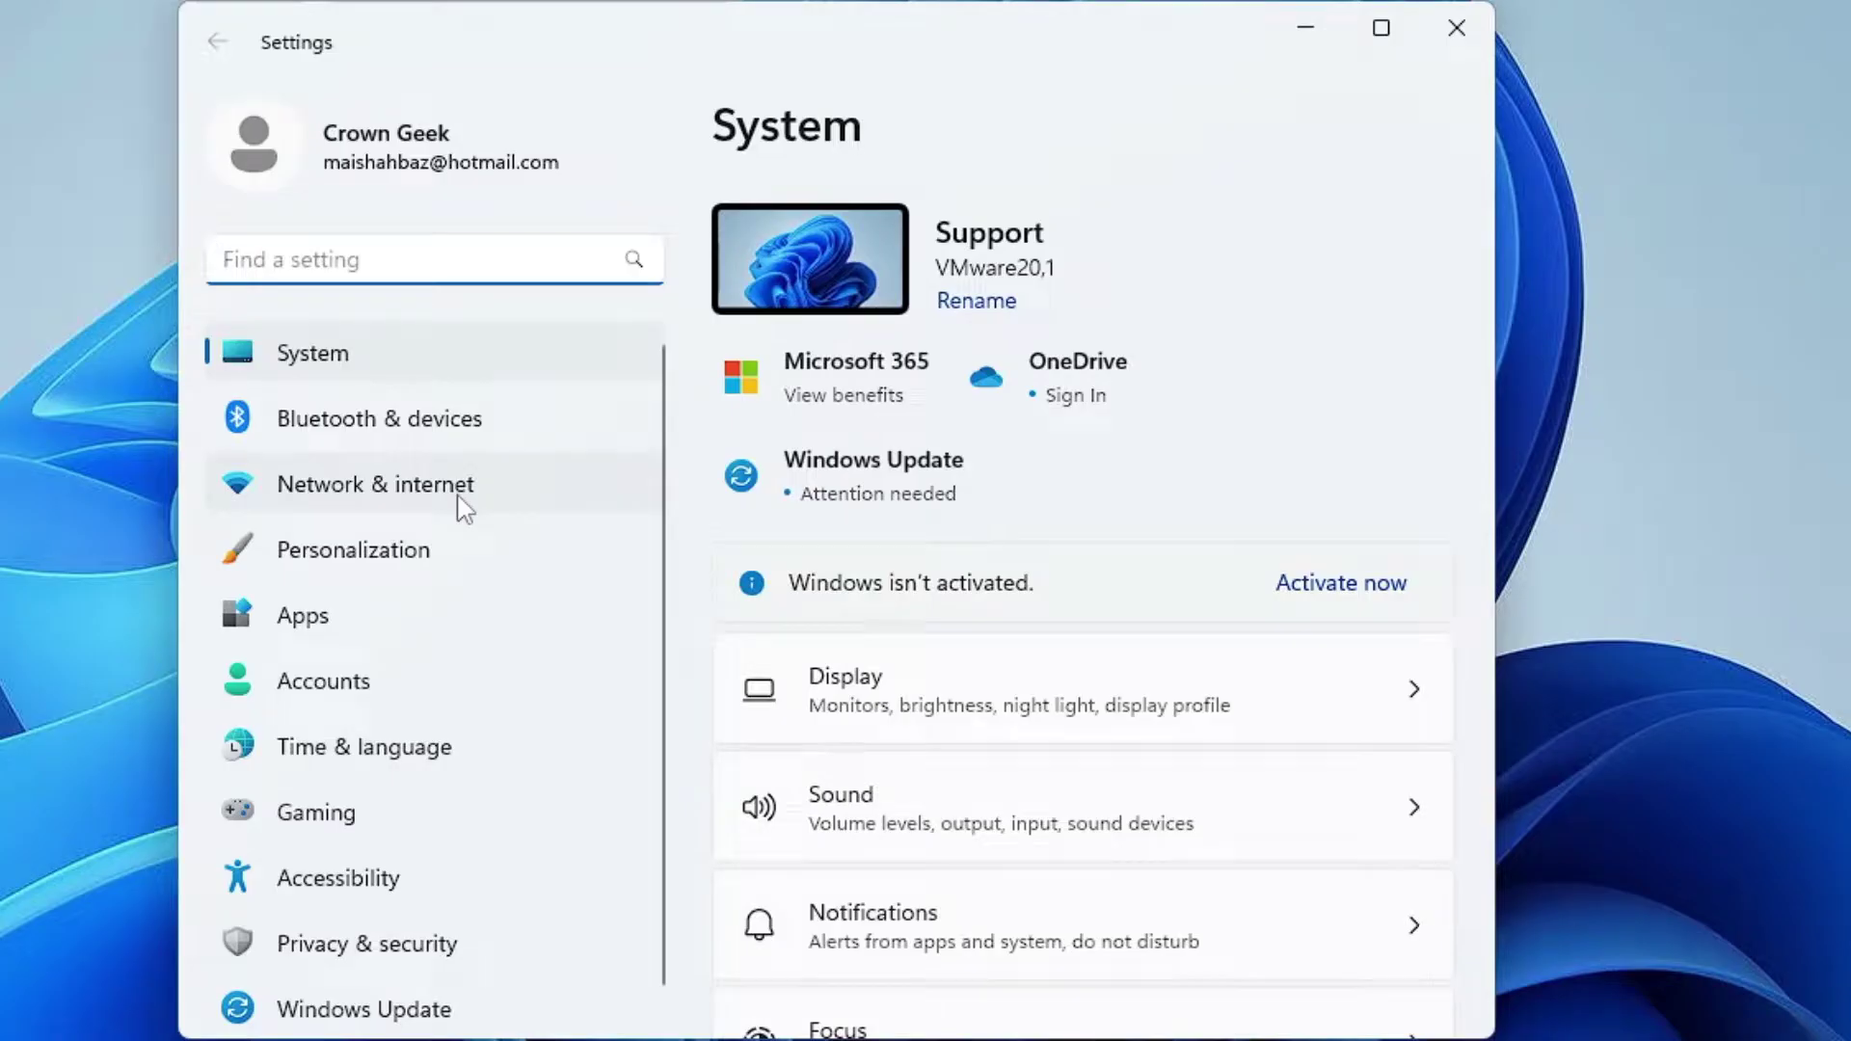
scroll(461, 511, "down", 1)
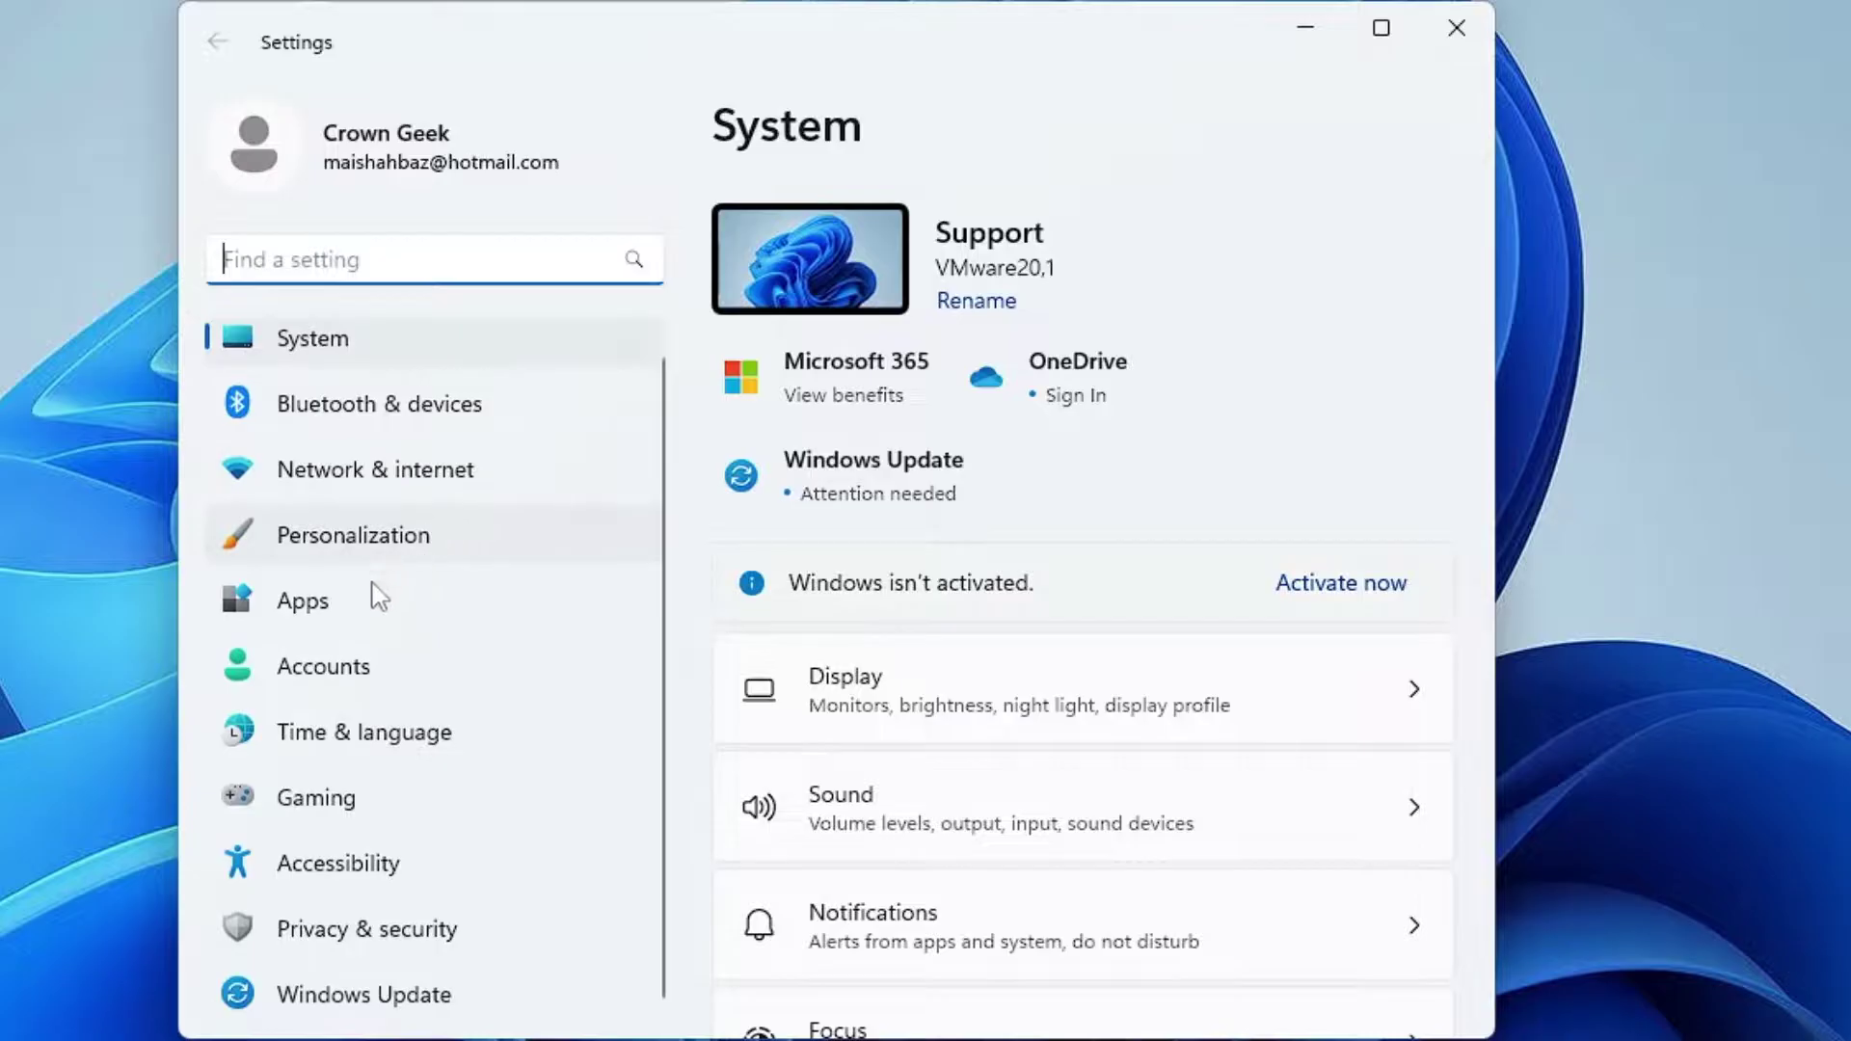
left_click(370, 931)
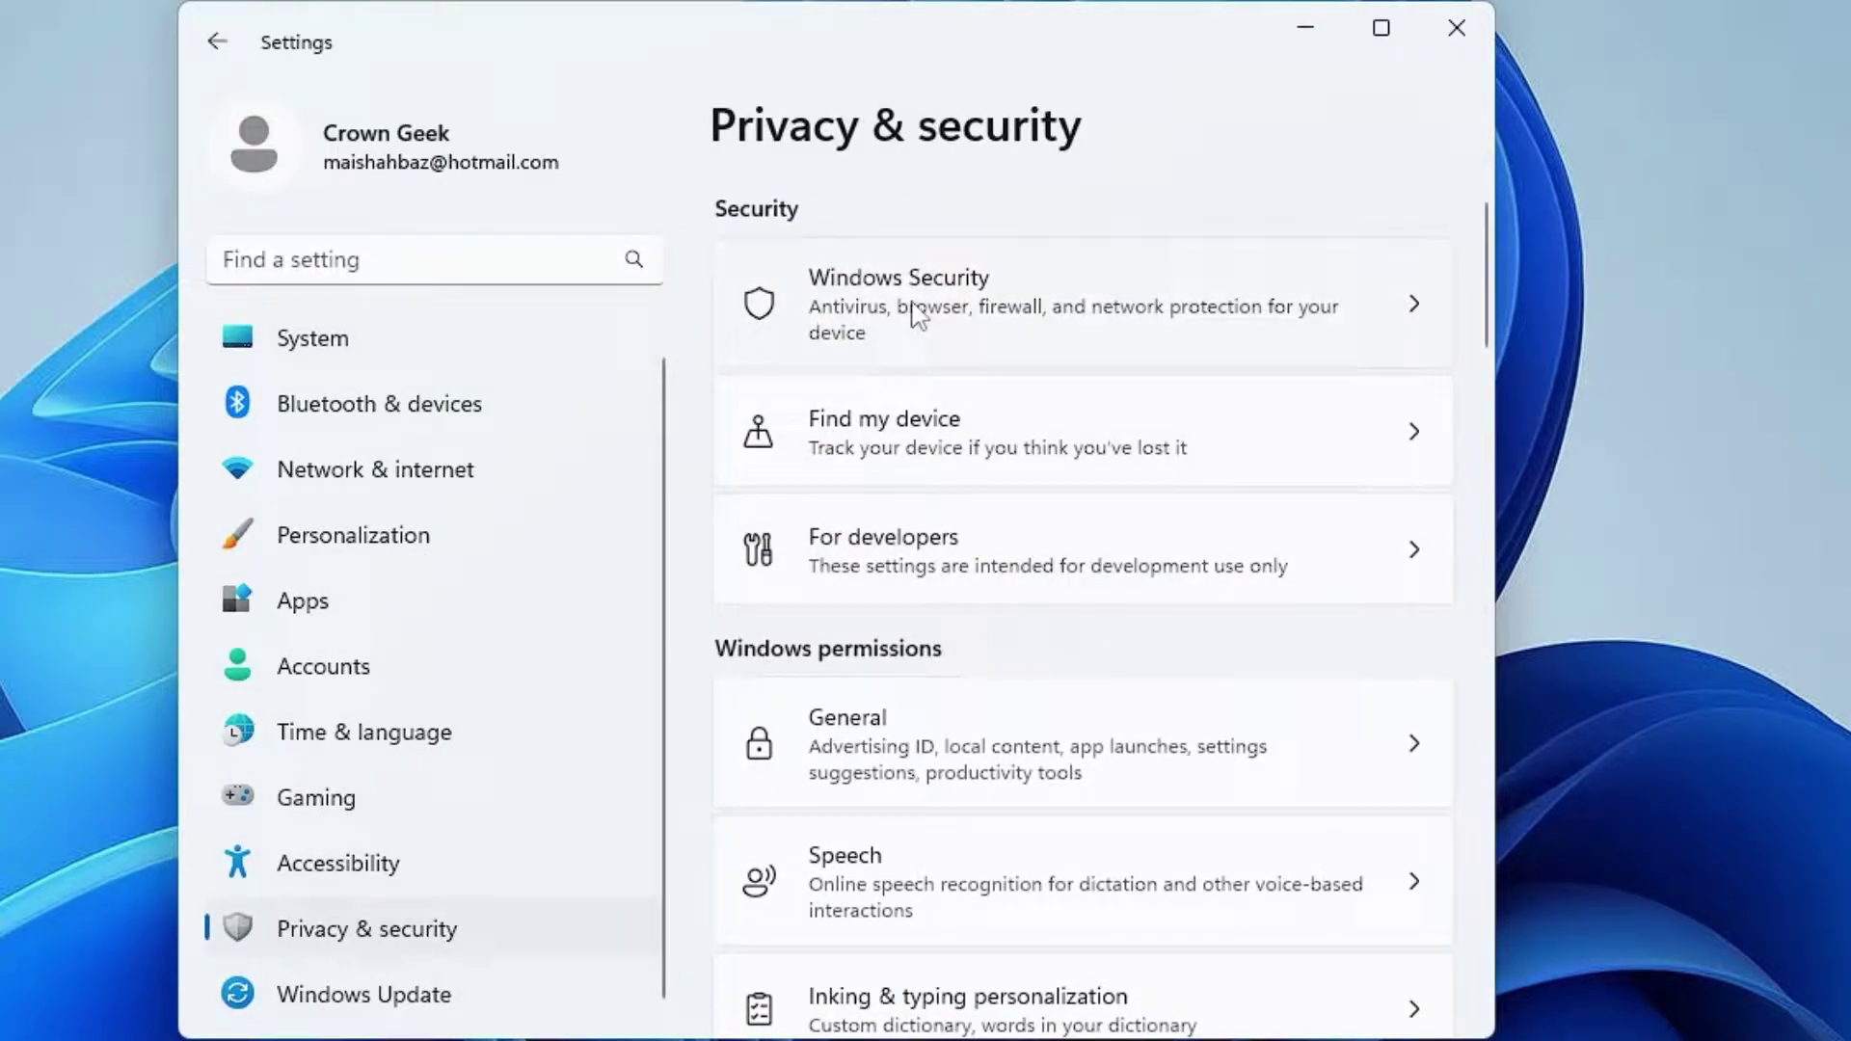
left_click(961, 301)
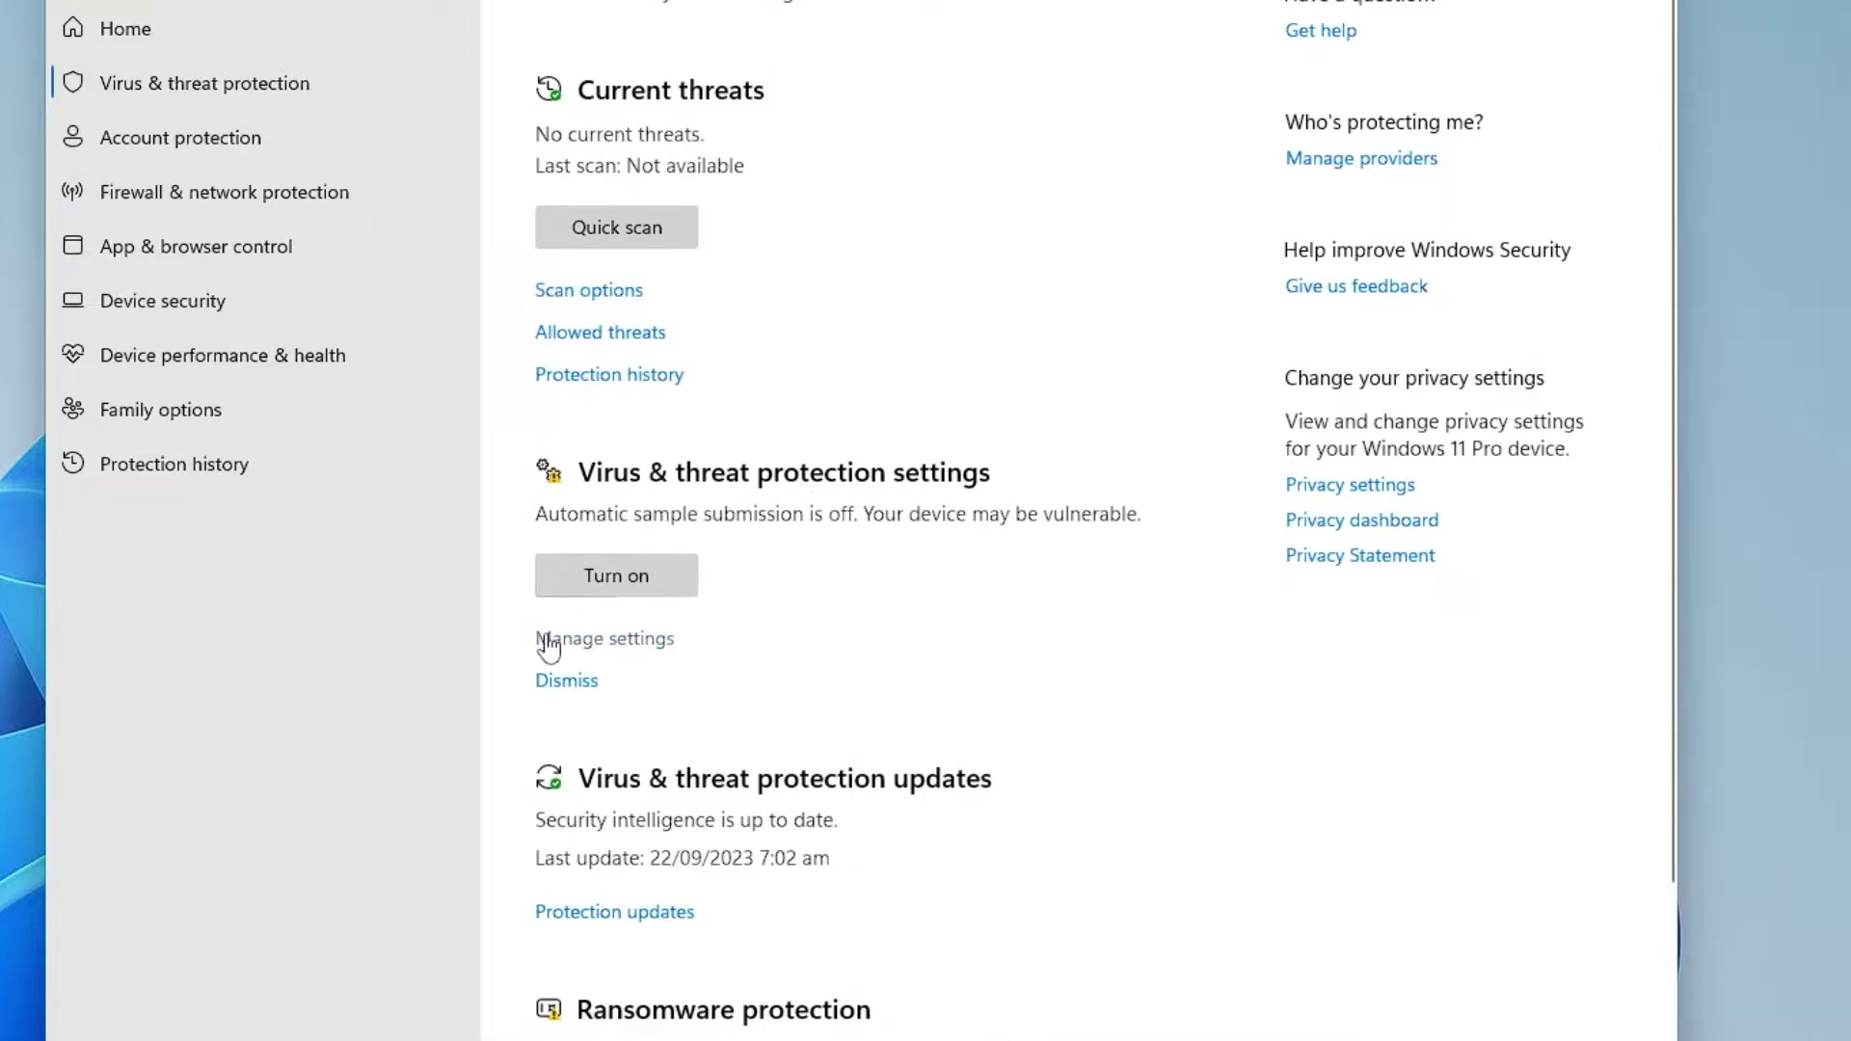
Turn off real-time, cloud-delivered and tamper protection under Manage settings, approving the UAC prompt
left_click(619, 640)
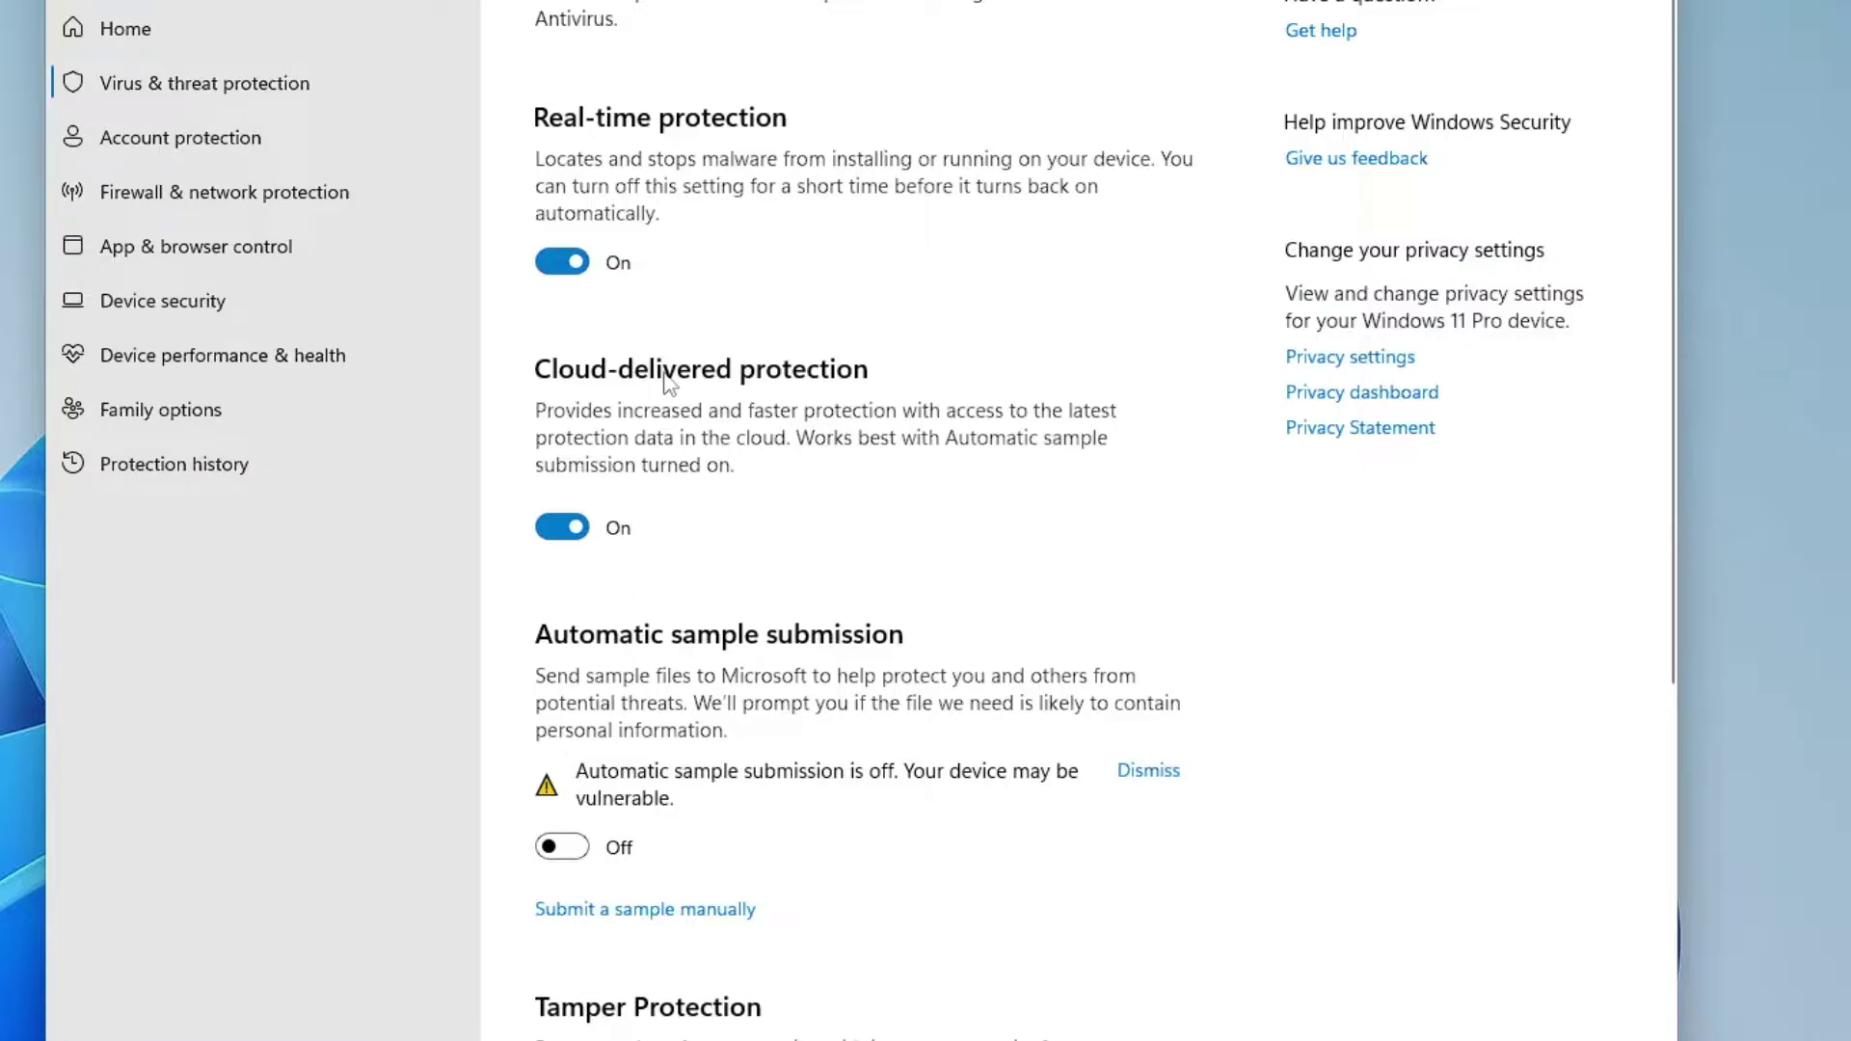
left_click(568, 262)
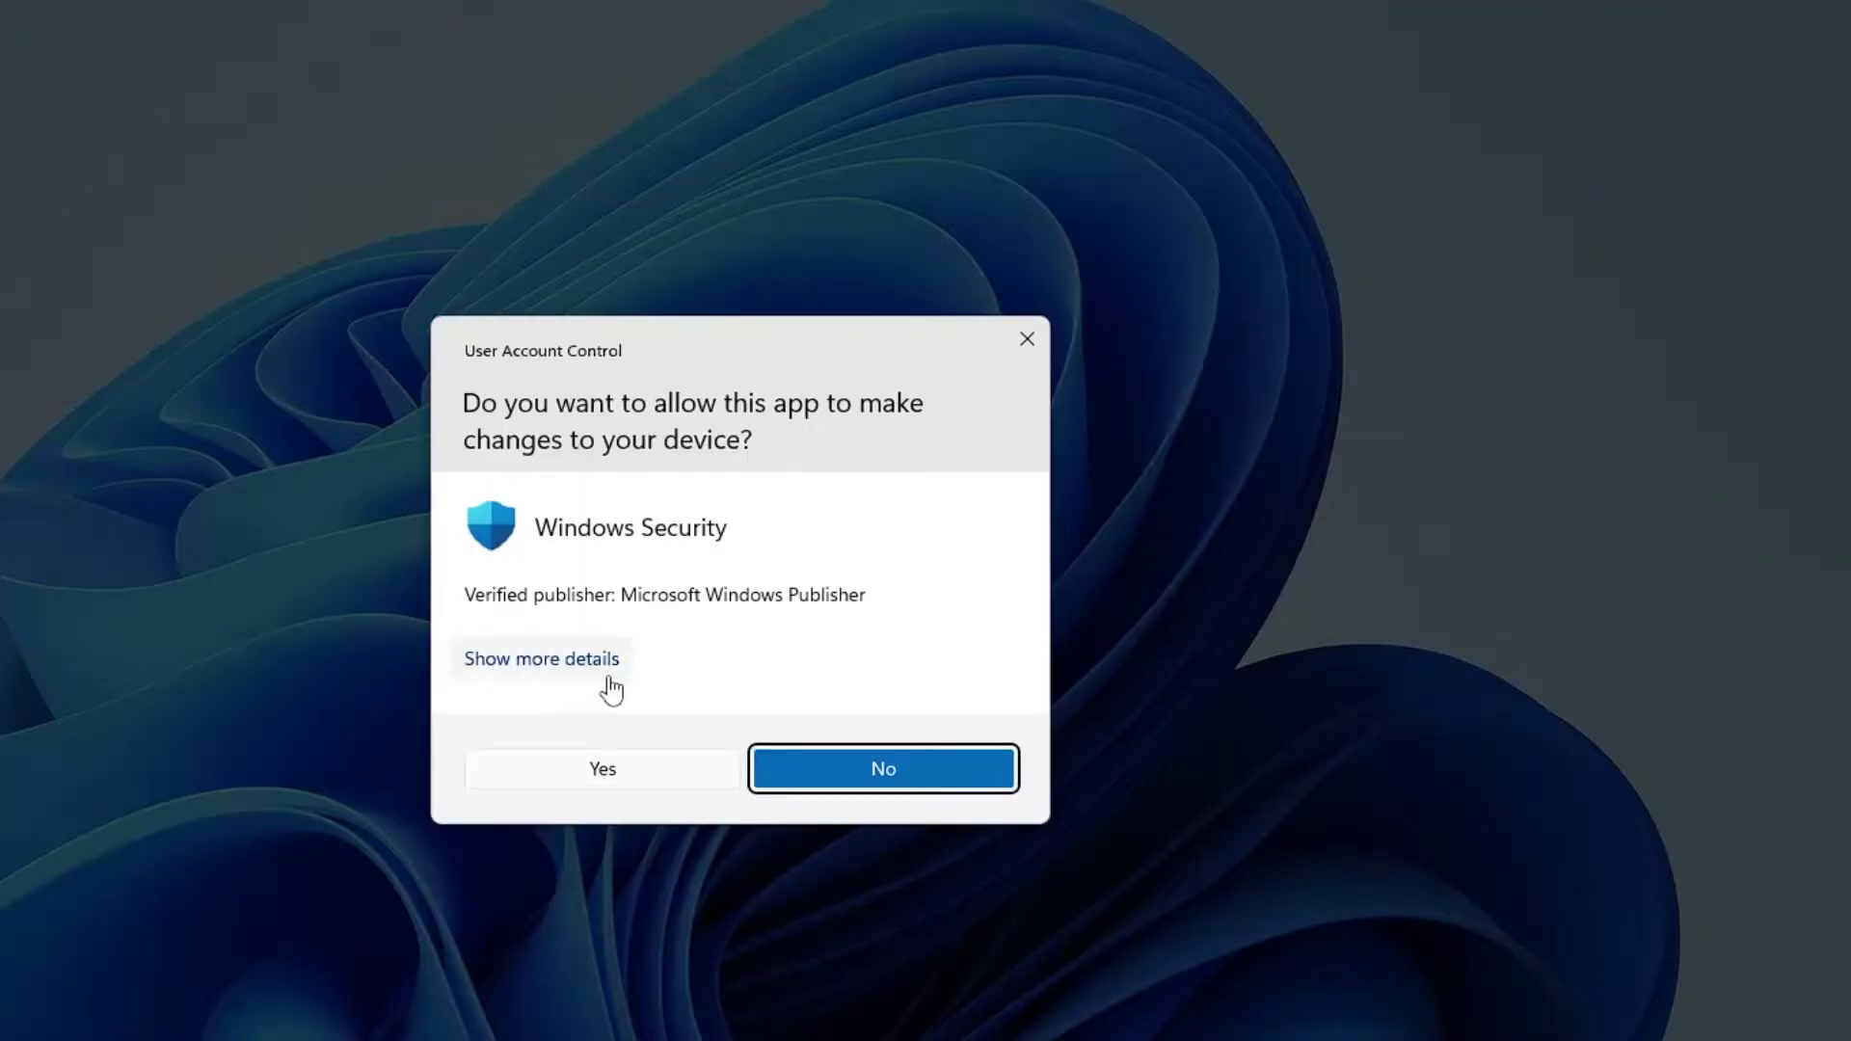
left_click(607, 763)
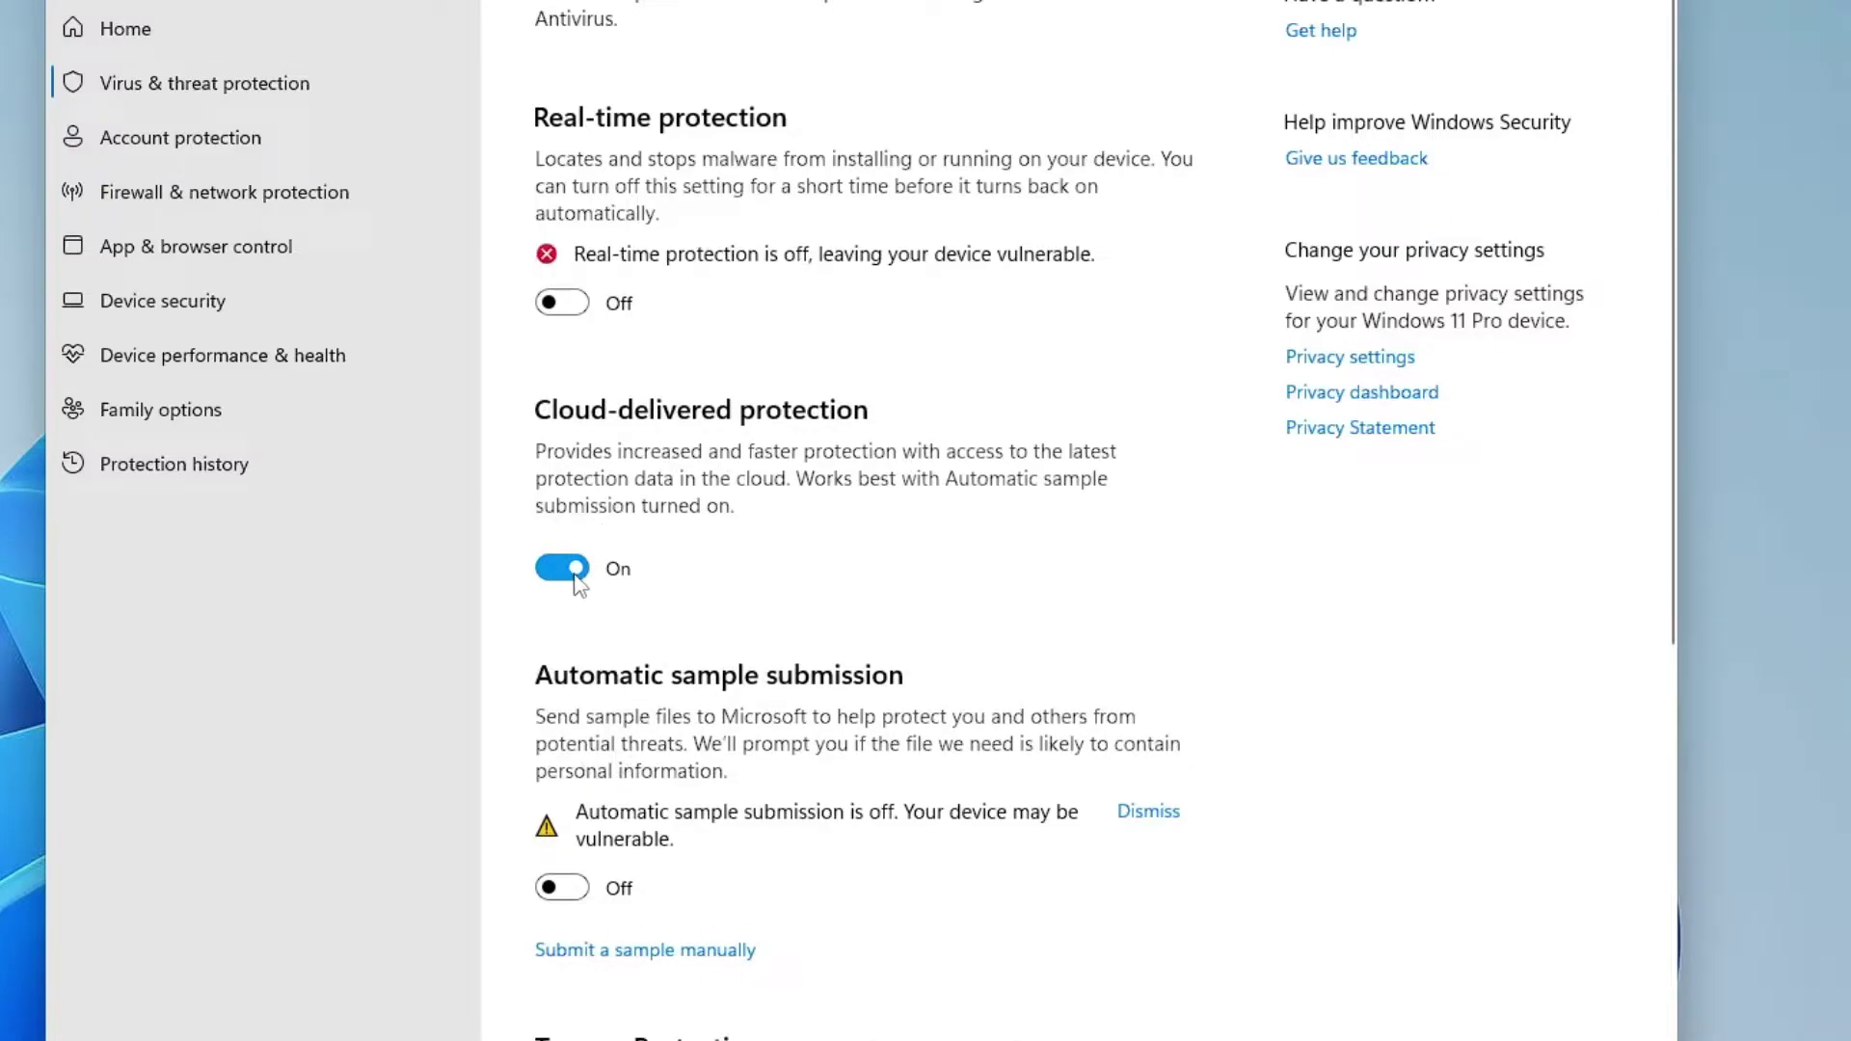
left_click(573, 571)
scroll(656, 482, "down", 2)
scroll(692, 415, "down", 2)
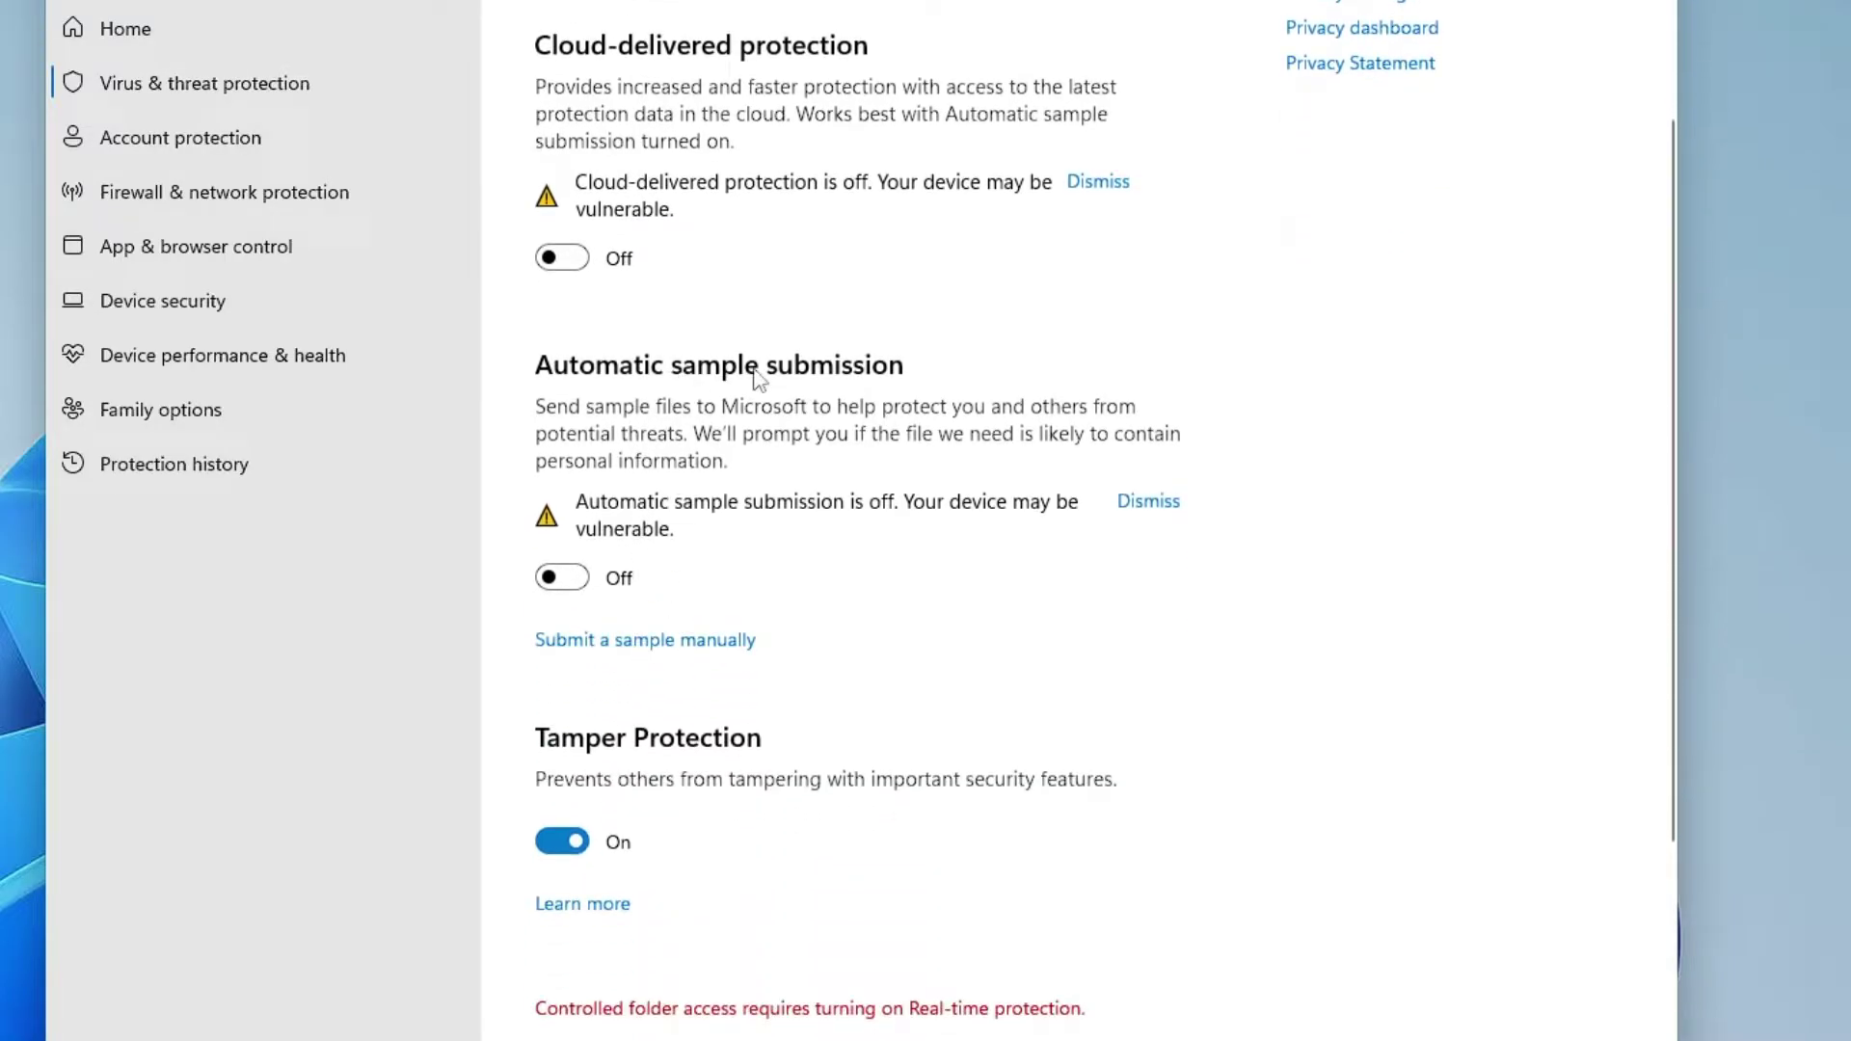
left_click(562, 841)
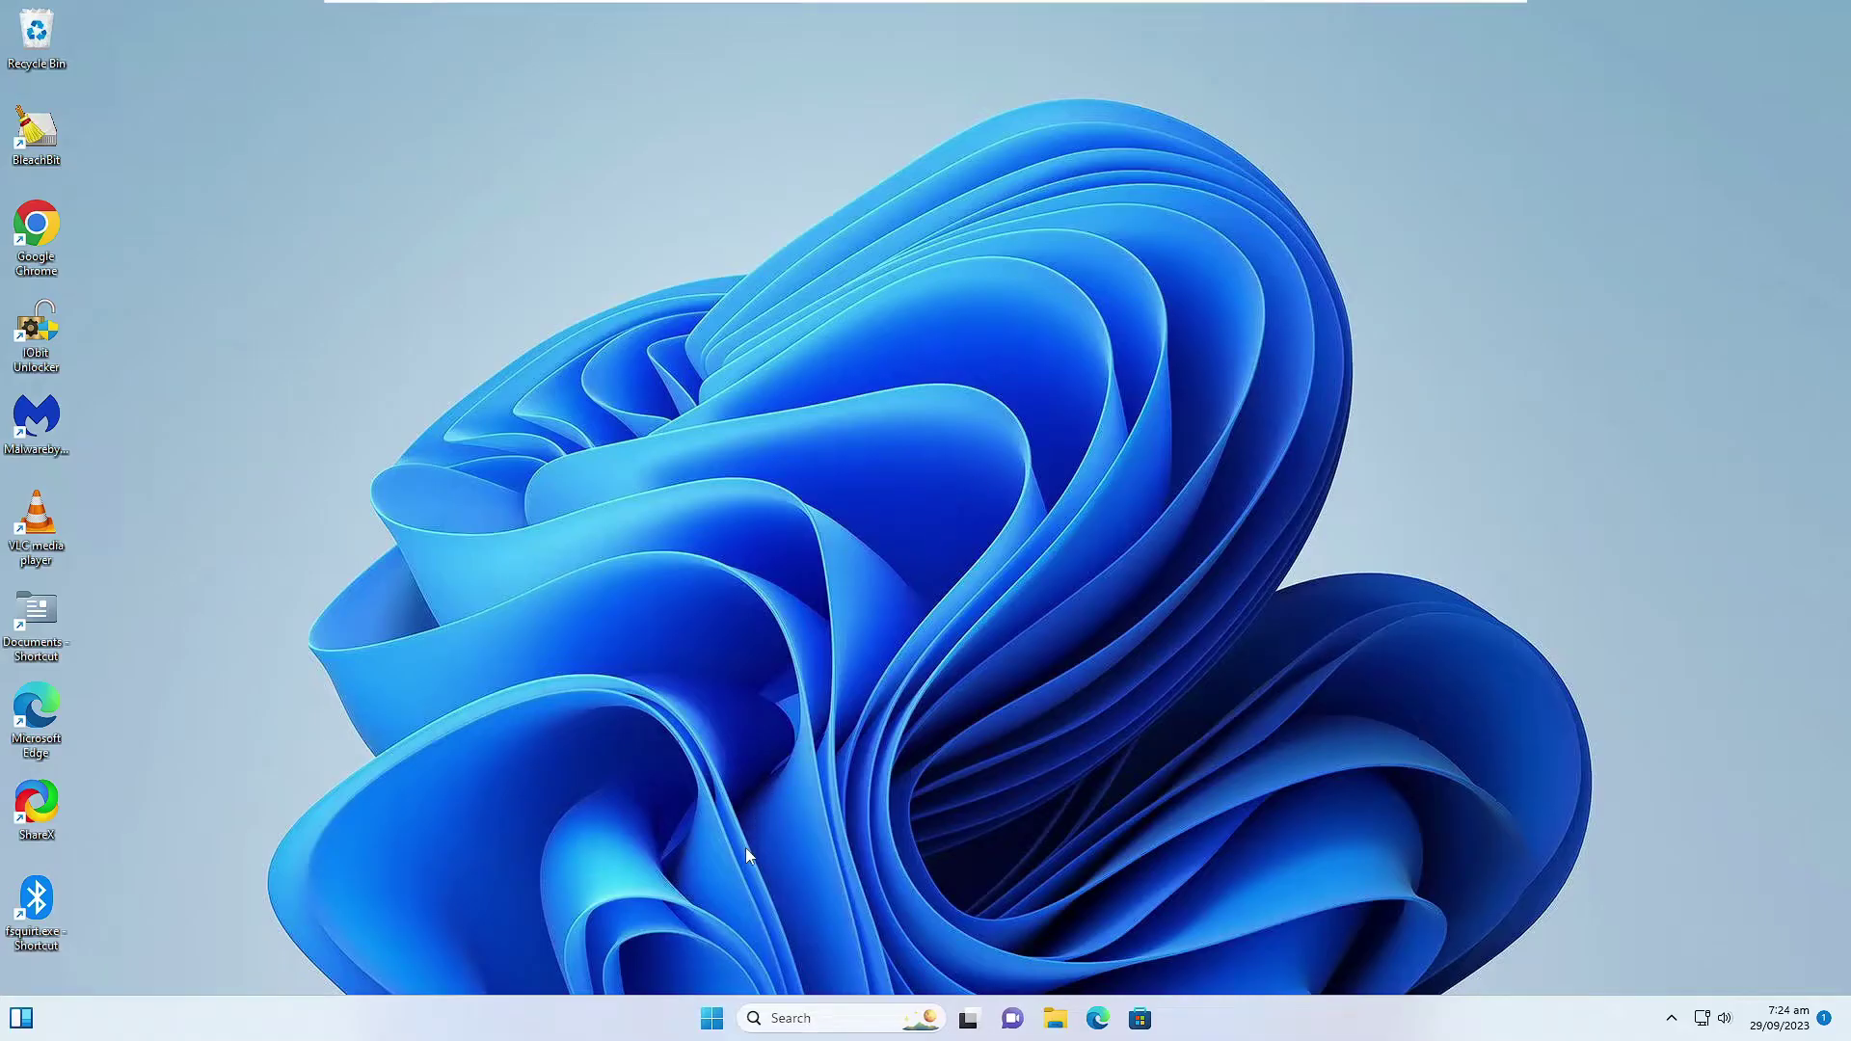
Search 'task sc' and launch Task Scheduler from the Best match result
left_click(796, 1013)
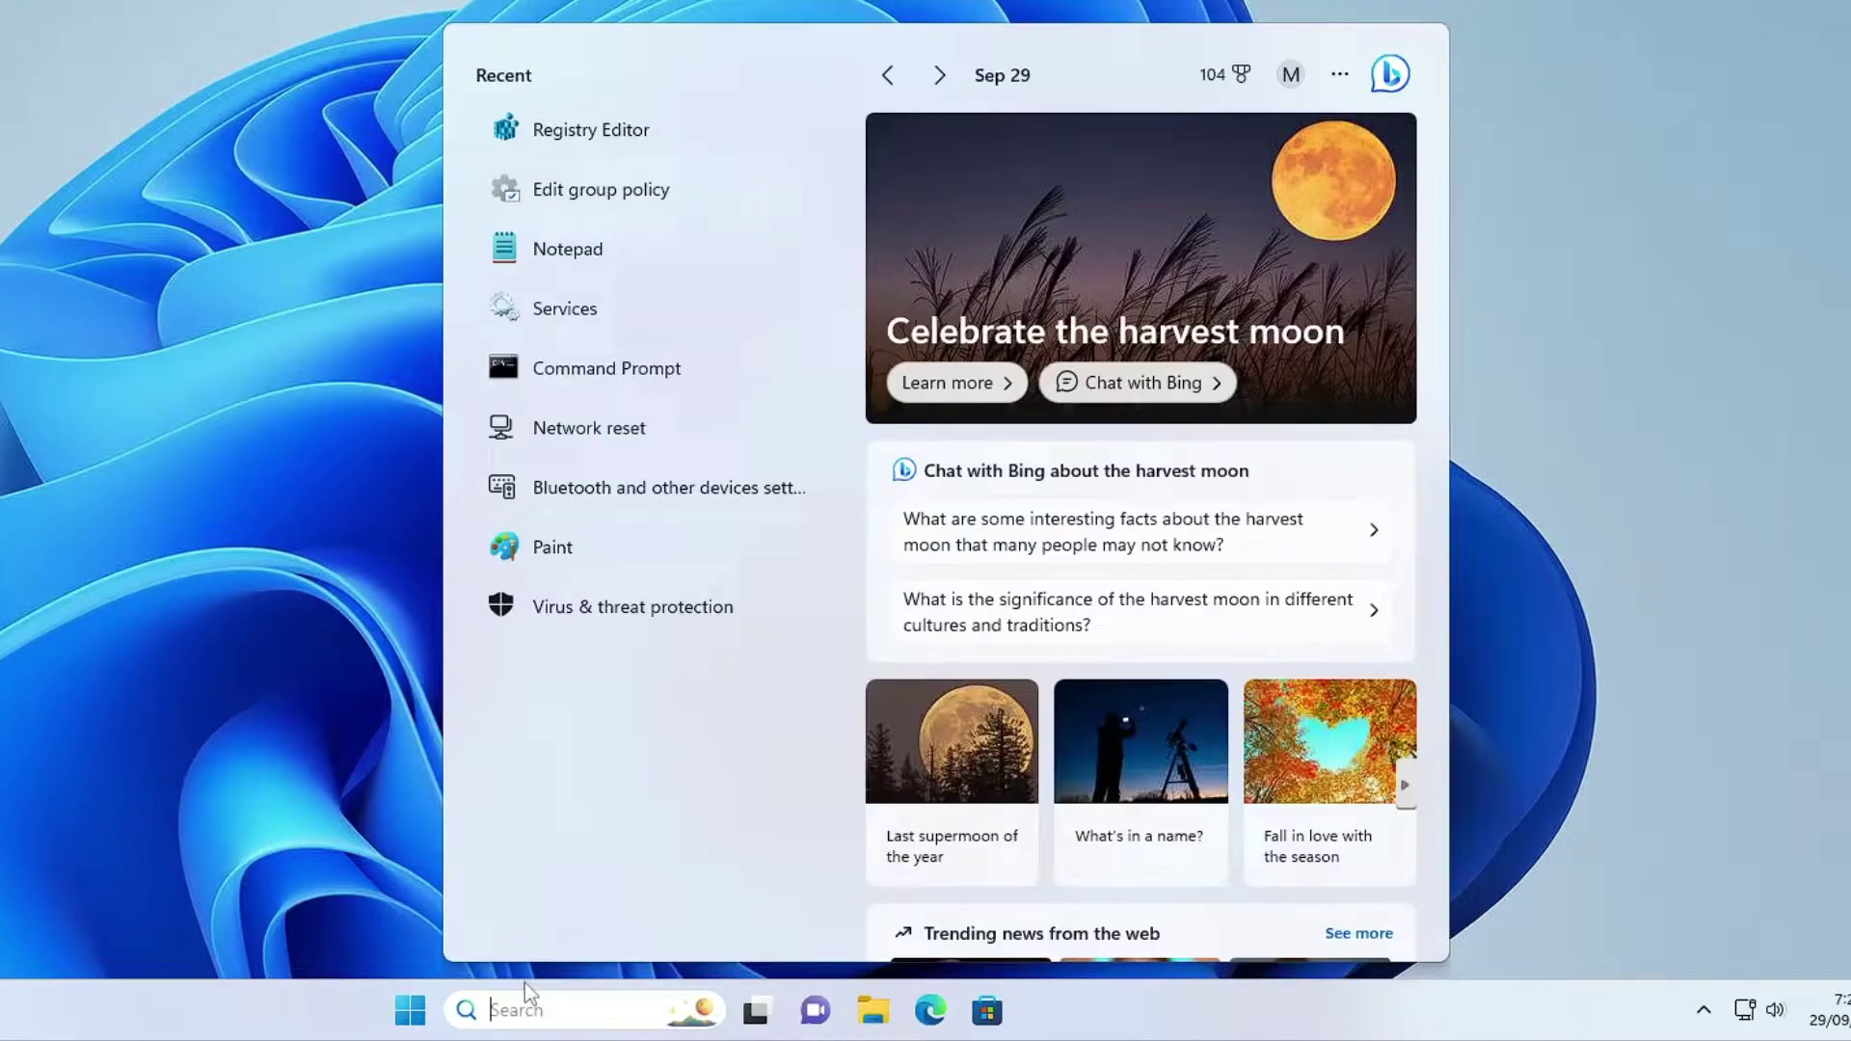
type("task sc")
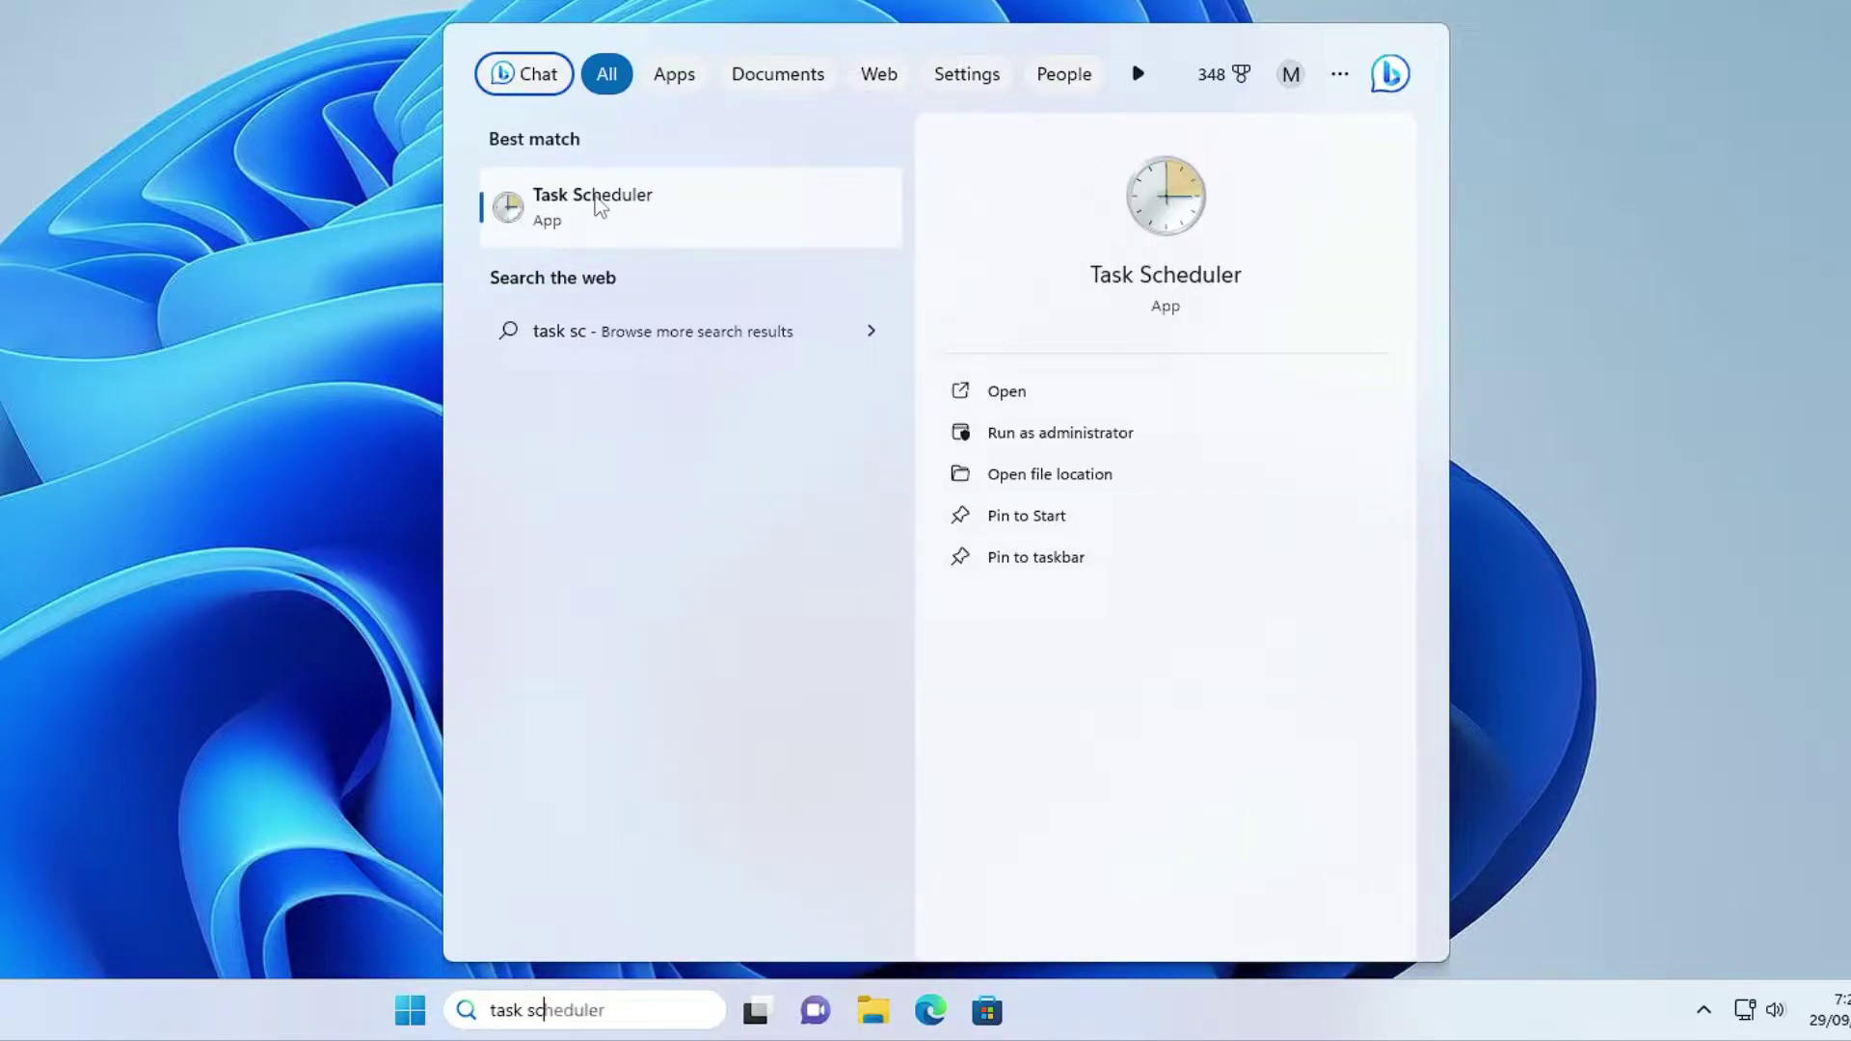
left_click(632, 212)
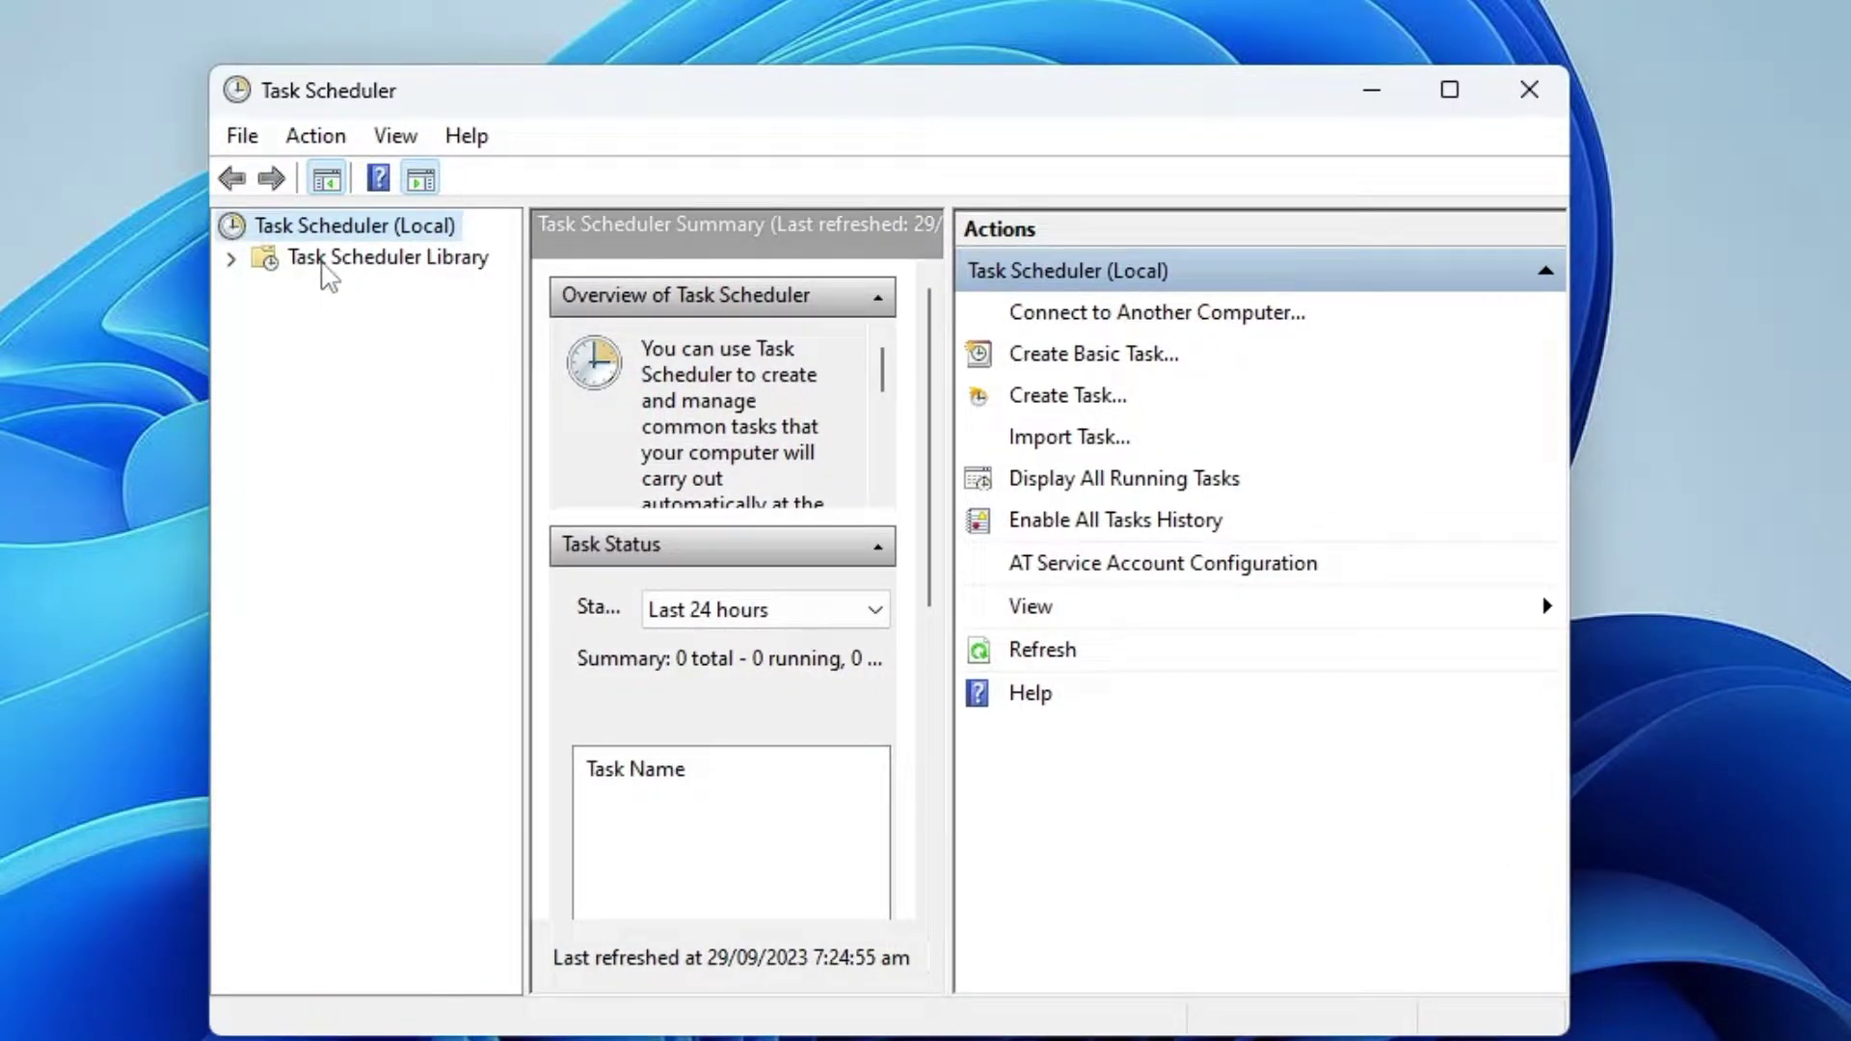
Expand Task Scheduler Library > Microsoft > Windows and select the Windows Defender folder
left_click(322, 270)
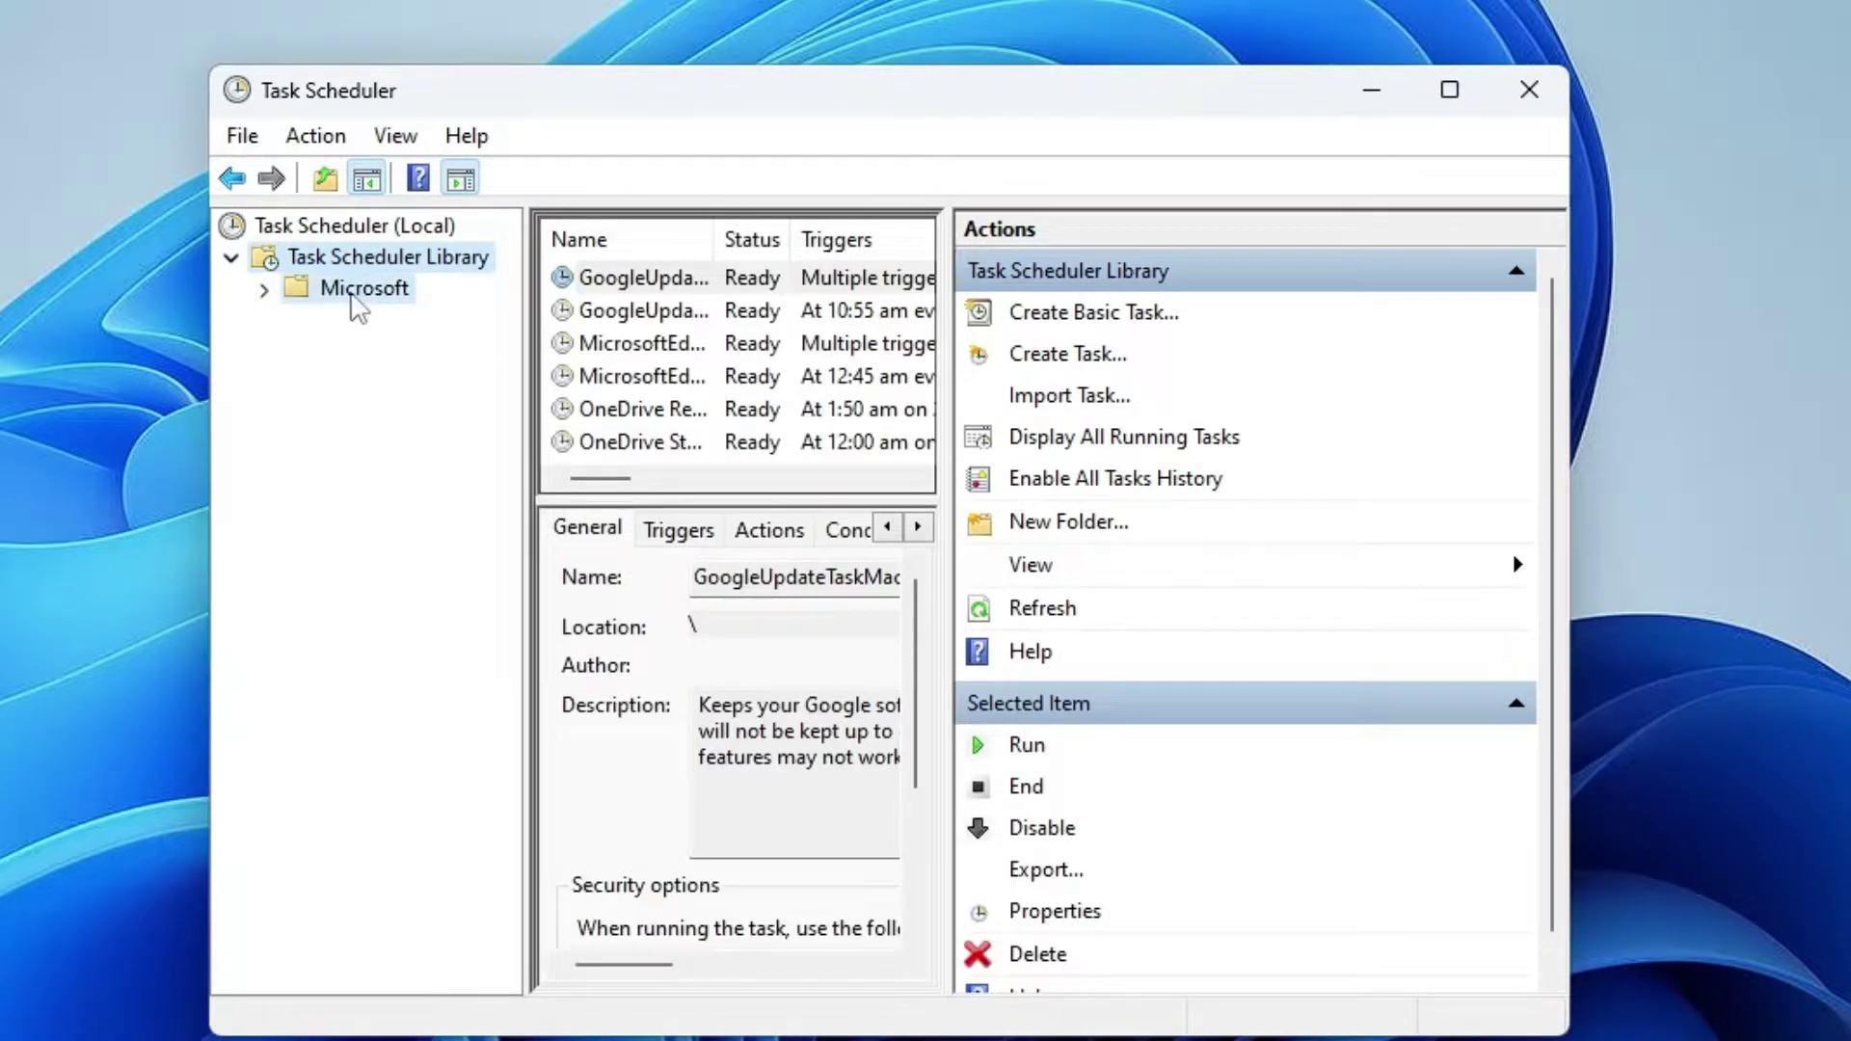
double_click(357, 291)
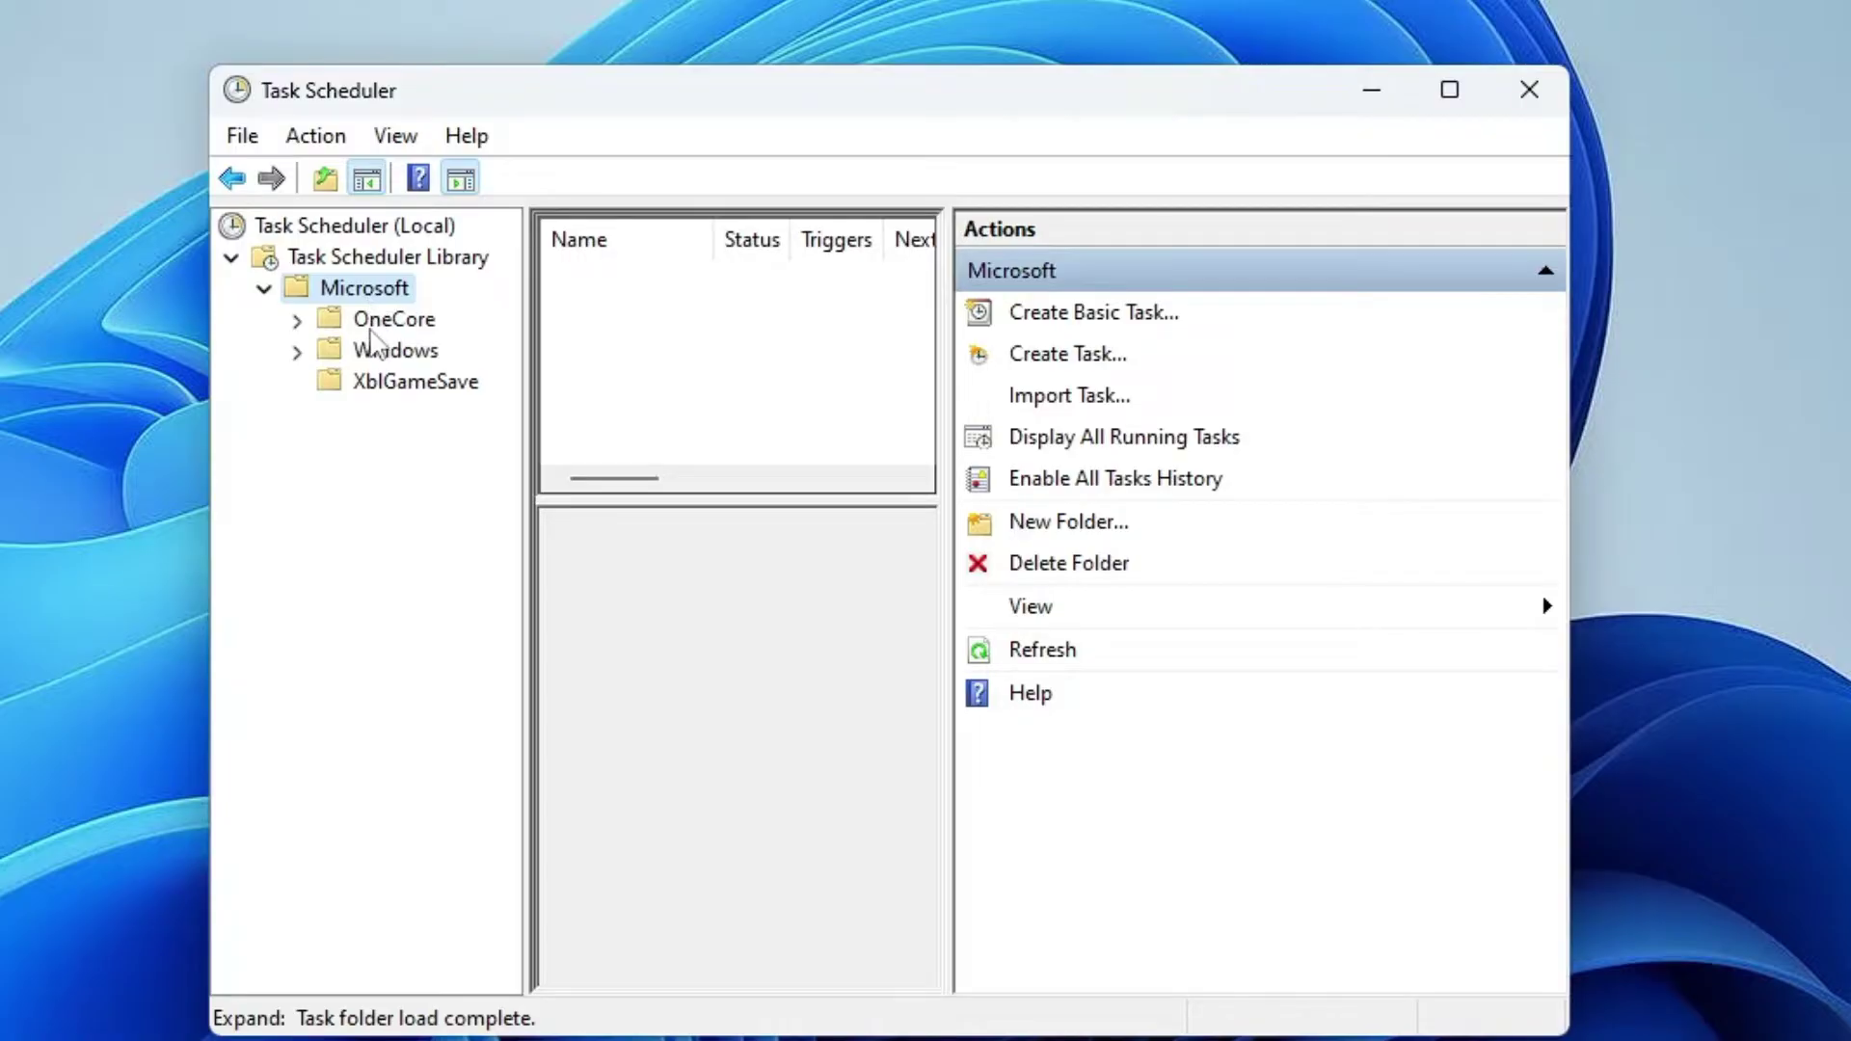
double_click(392, 351)
scroll(319, 651, "down", 1)
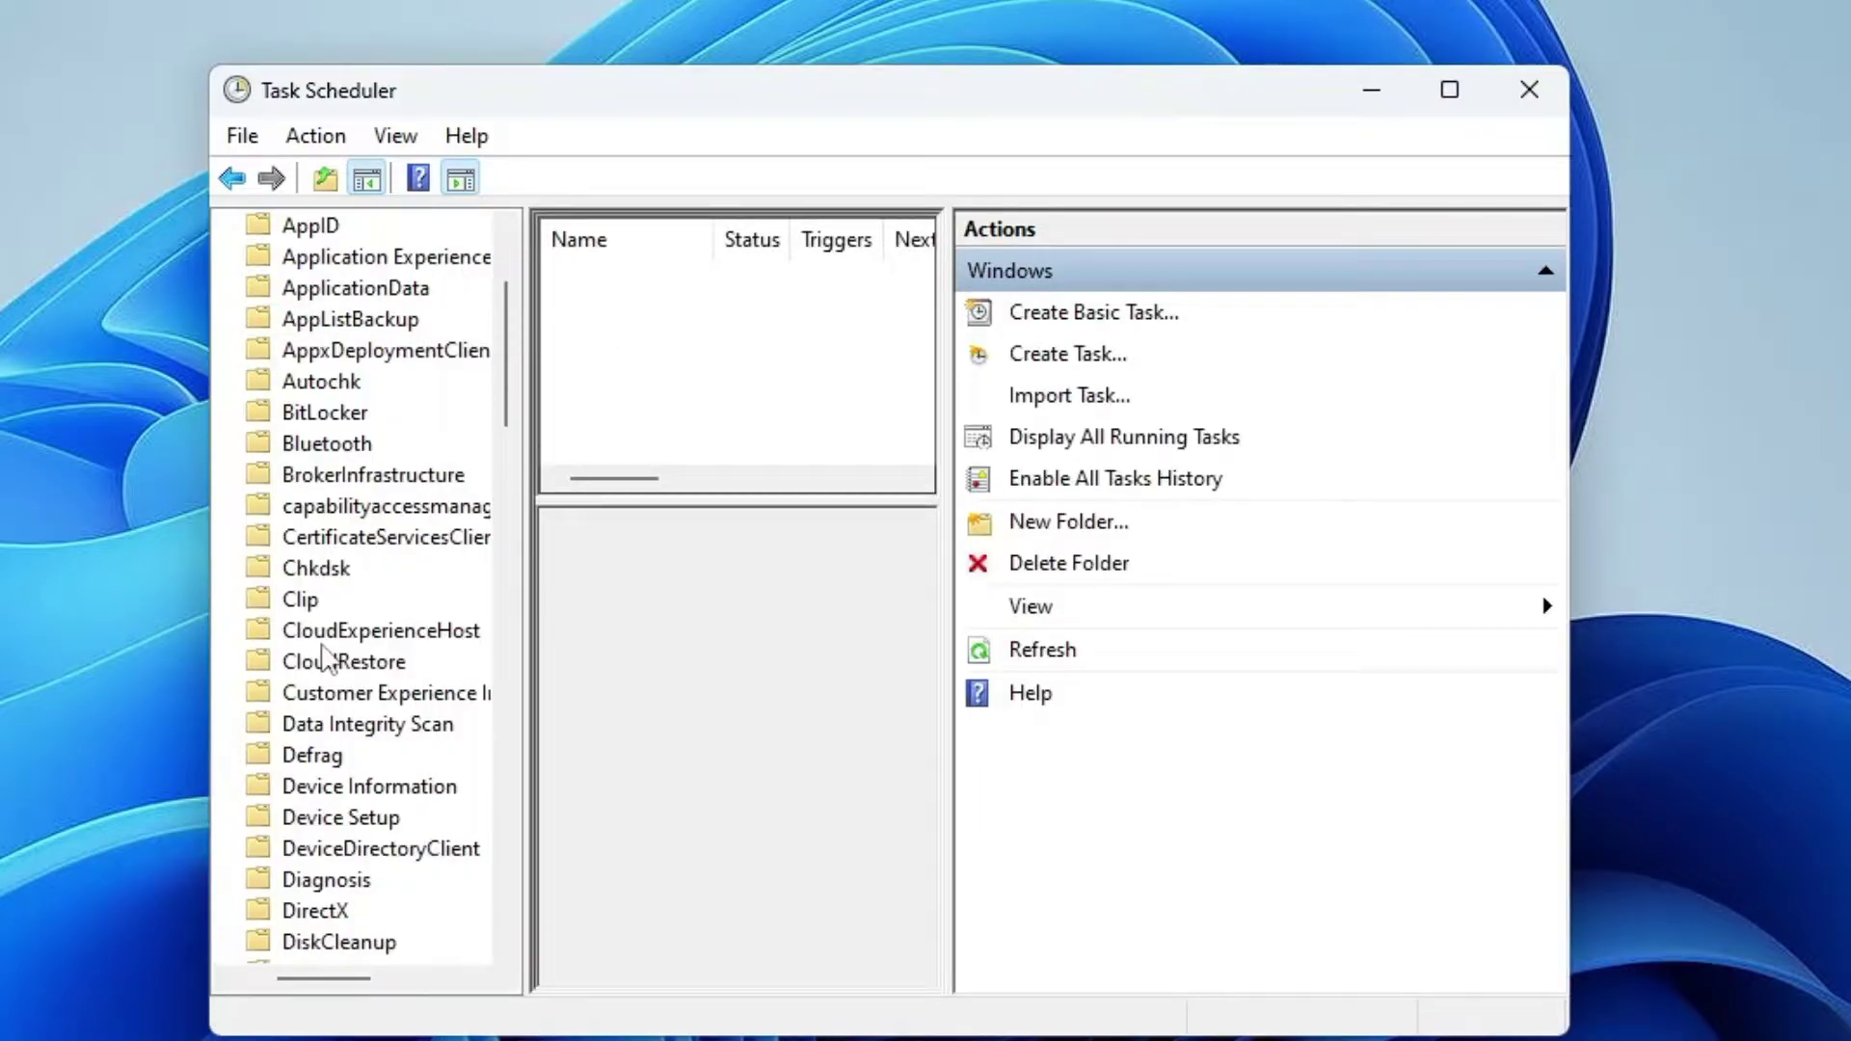
scroll(322, 648, "down", 3)
scroll(318, 655, "down", 1)
scroll(326, 658, "down", 2)
scroll(328, 661, "down", 3)
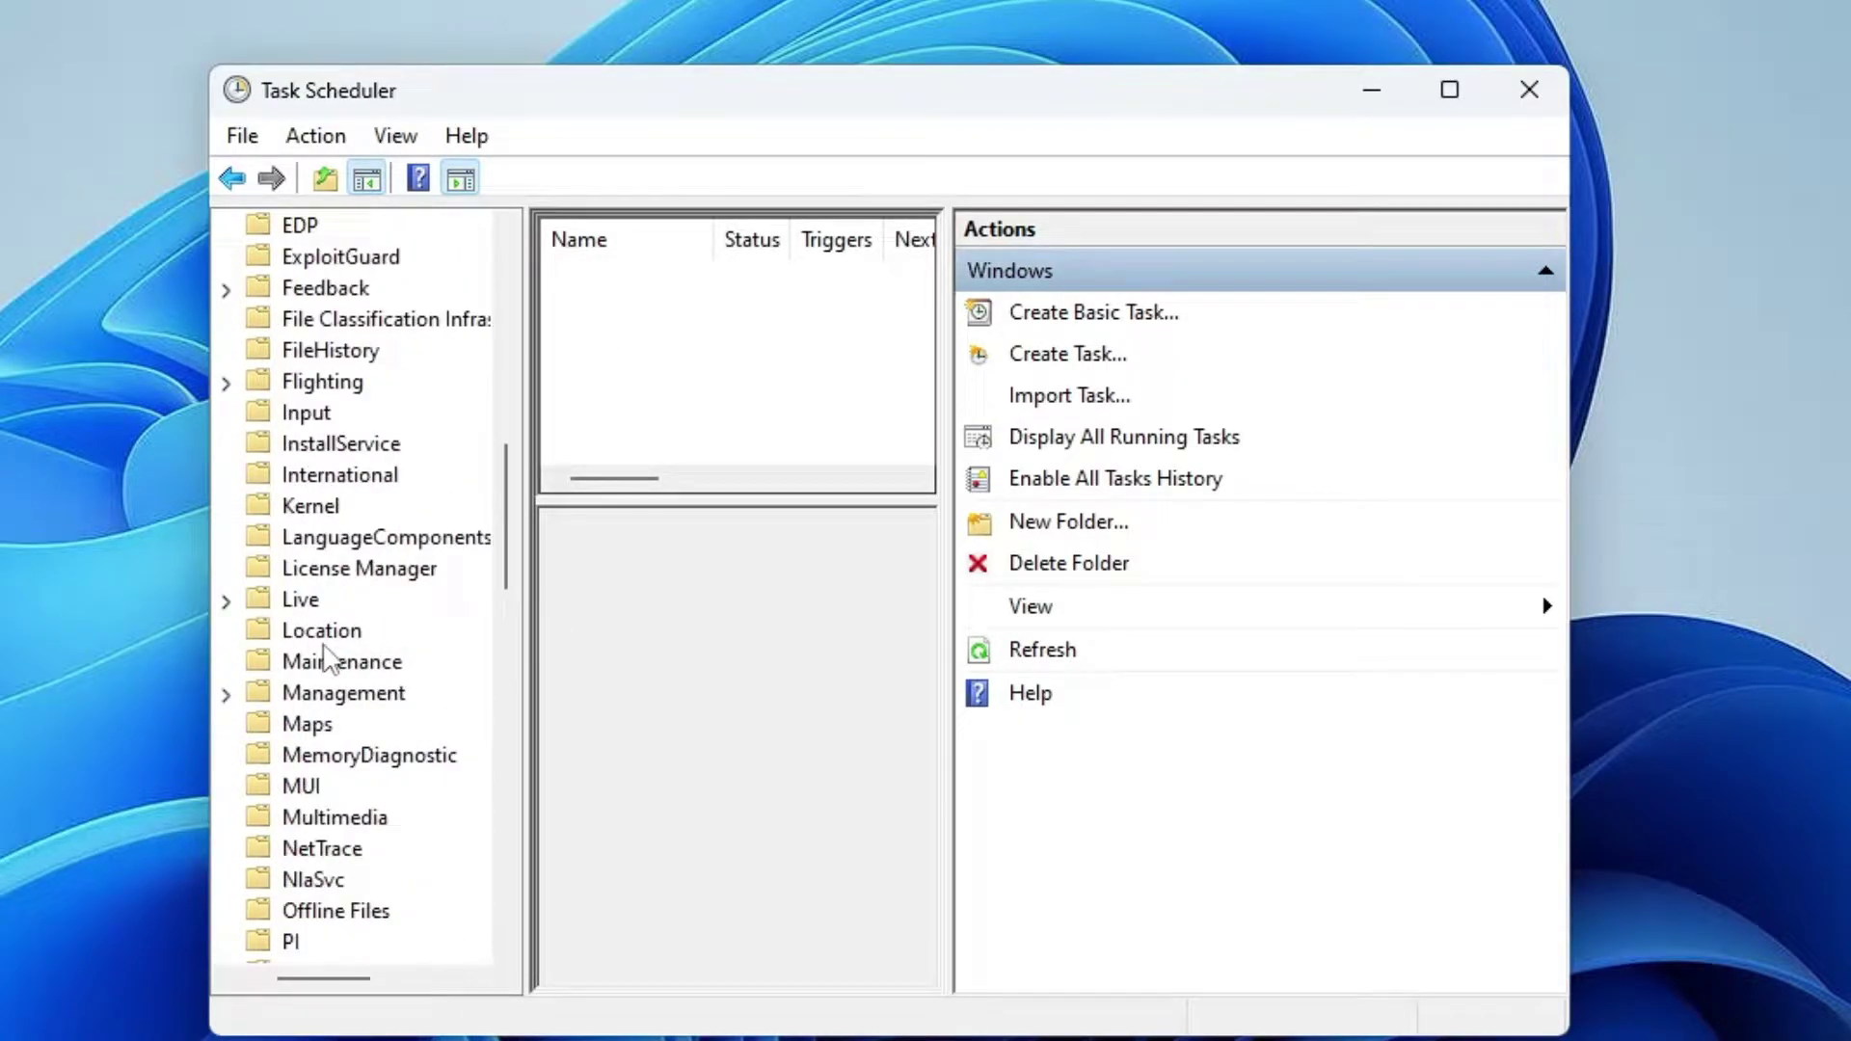
scroll(326, 666, "down", 3)
scroll(328, 704, "down", 3)
scroll(328, 752, "down", 5)
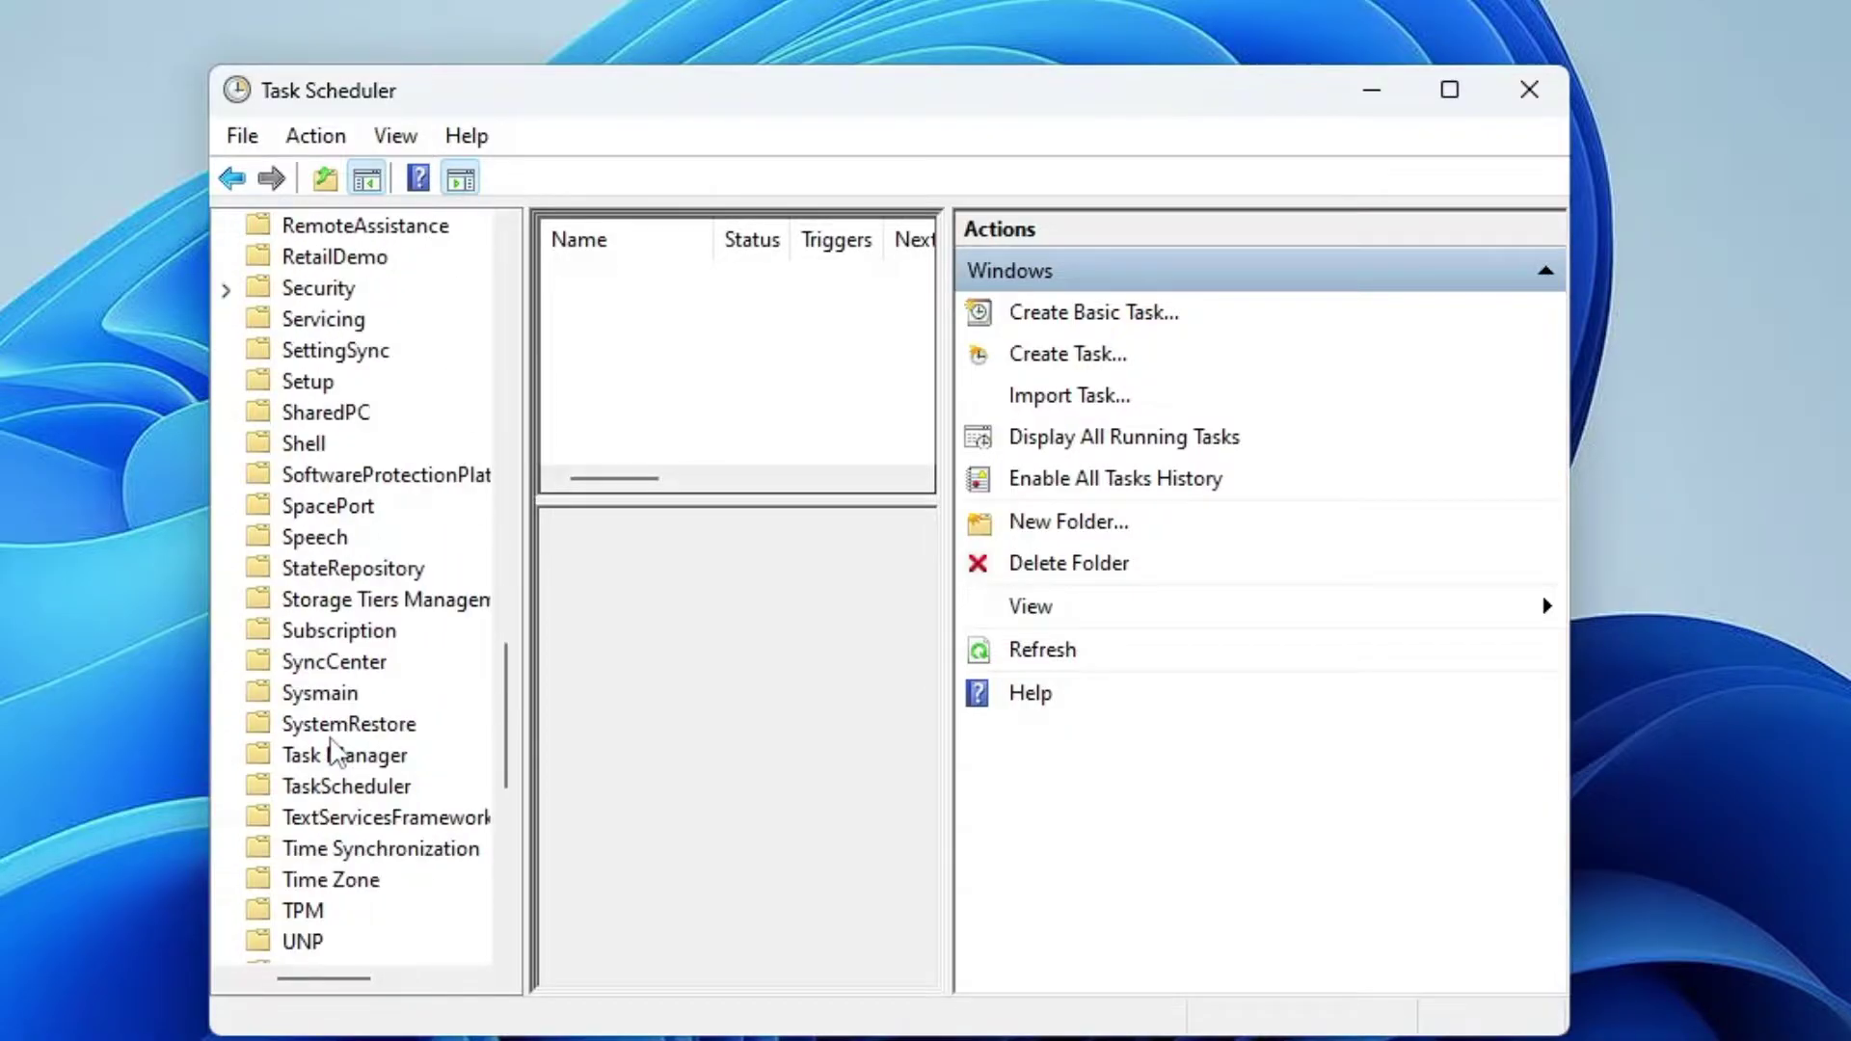
scroll(333, 750, "down", 2)
scroll(348, 743, "down", 3)
scroll(362, 725, "down", 2)
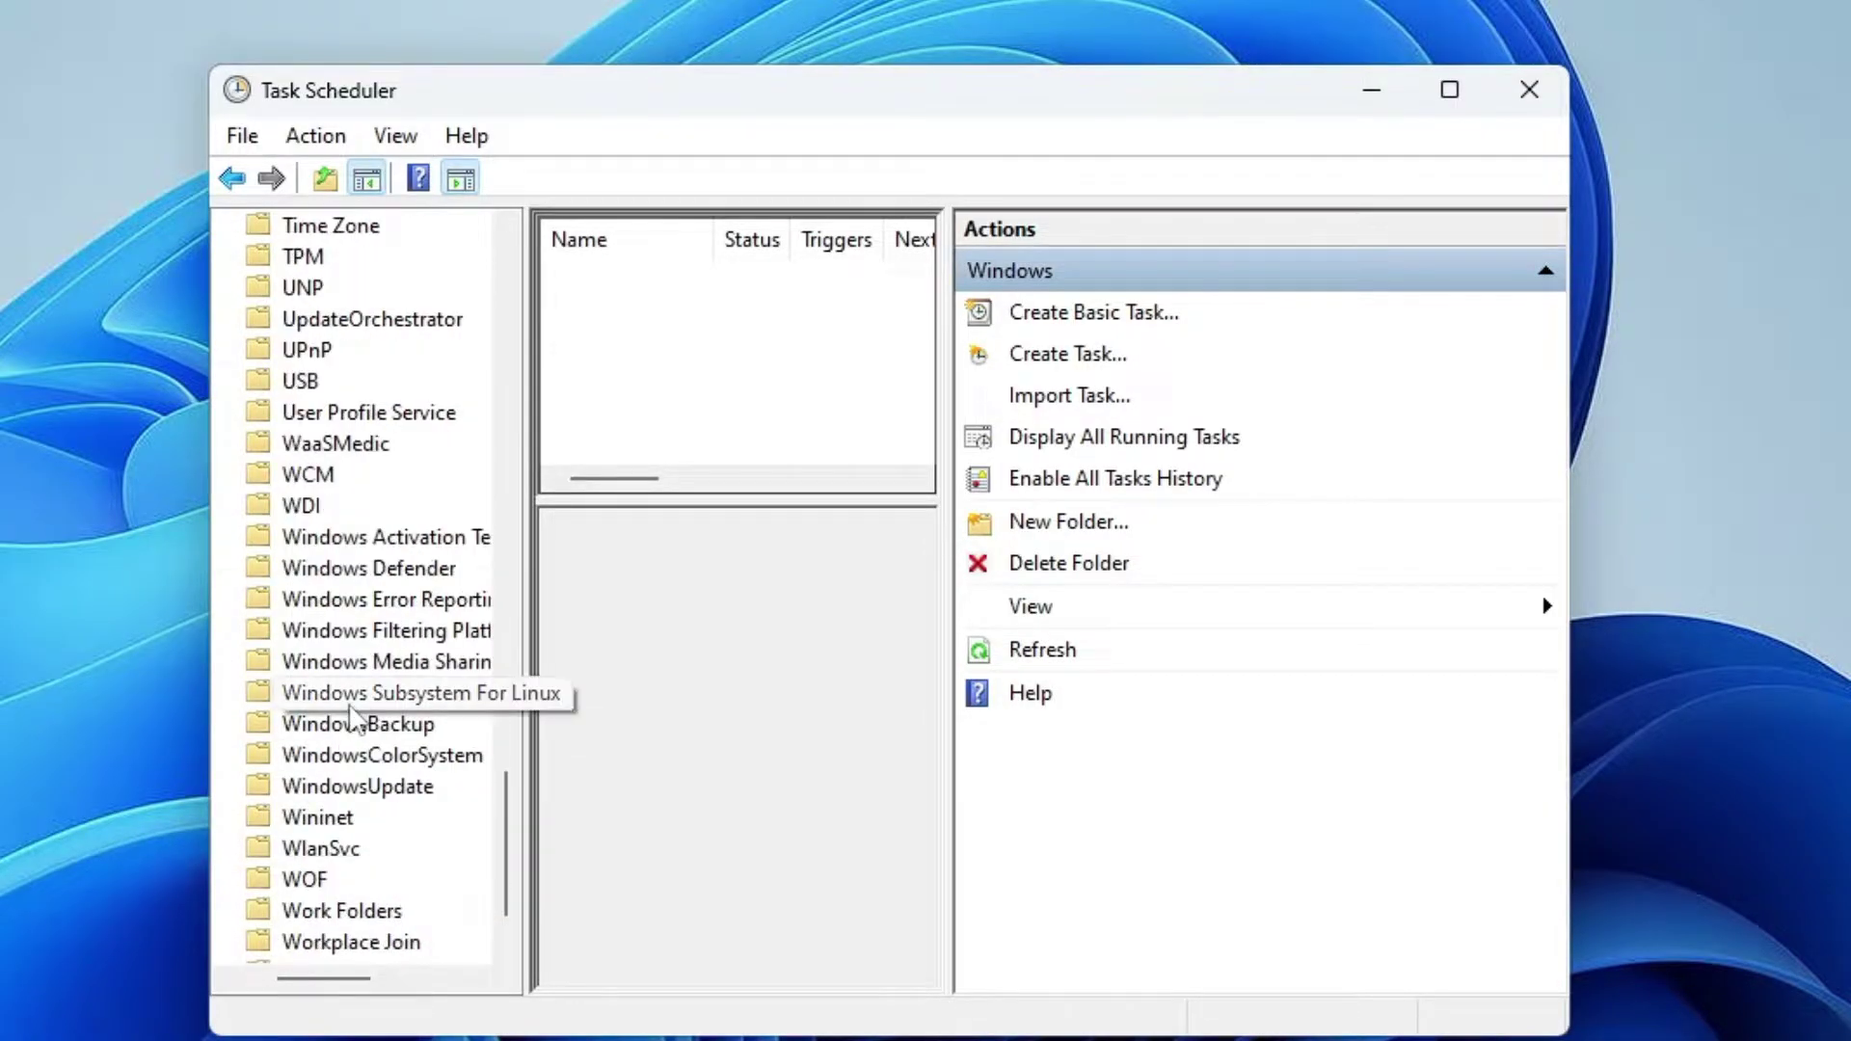
left_click(384, 571)
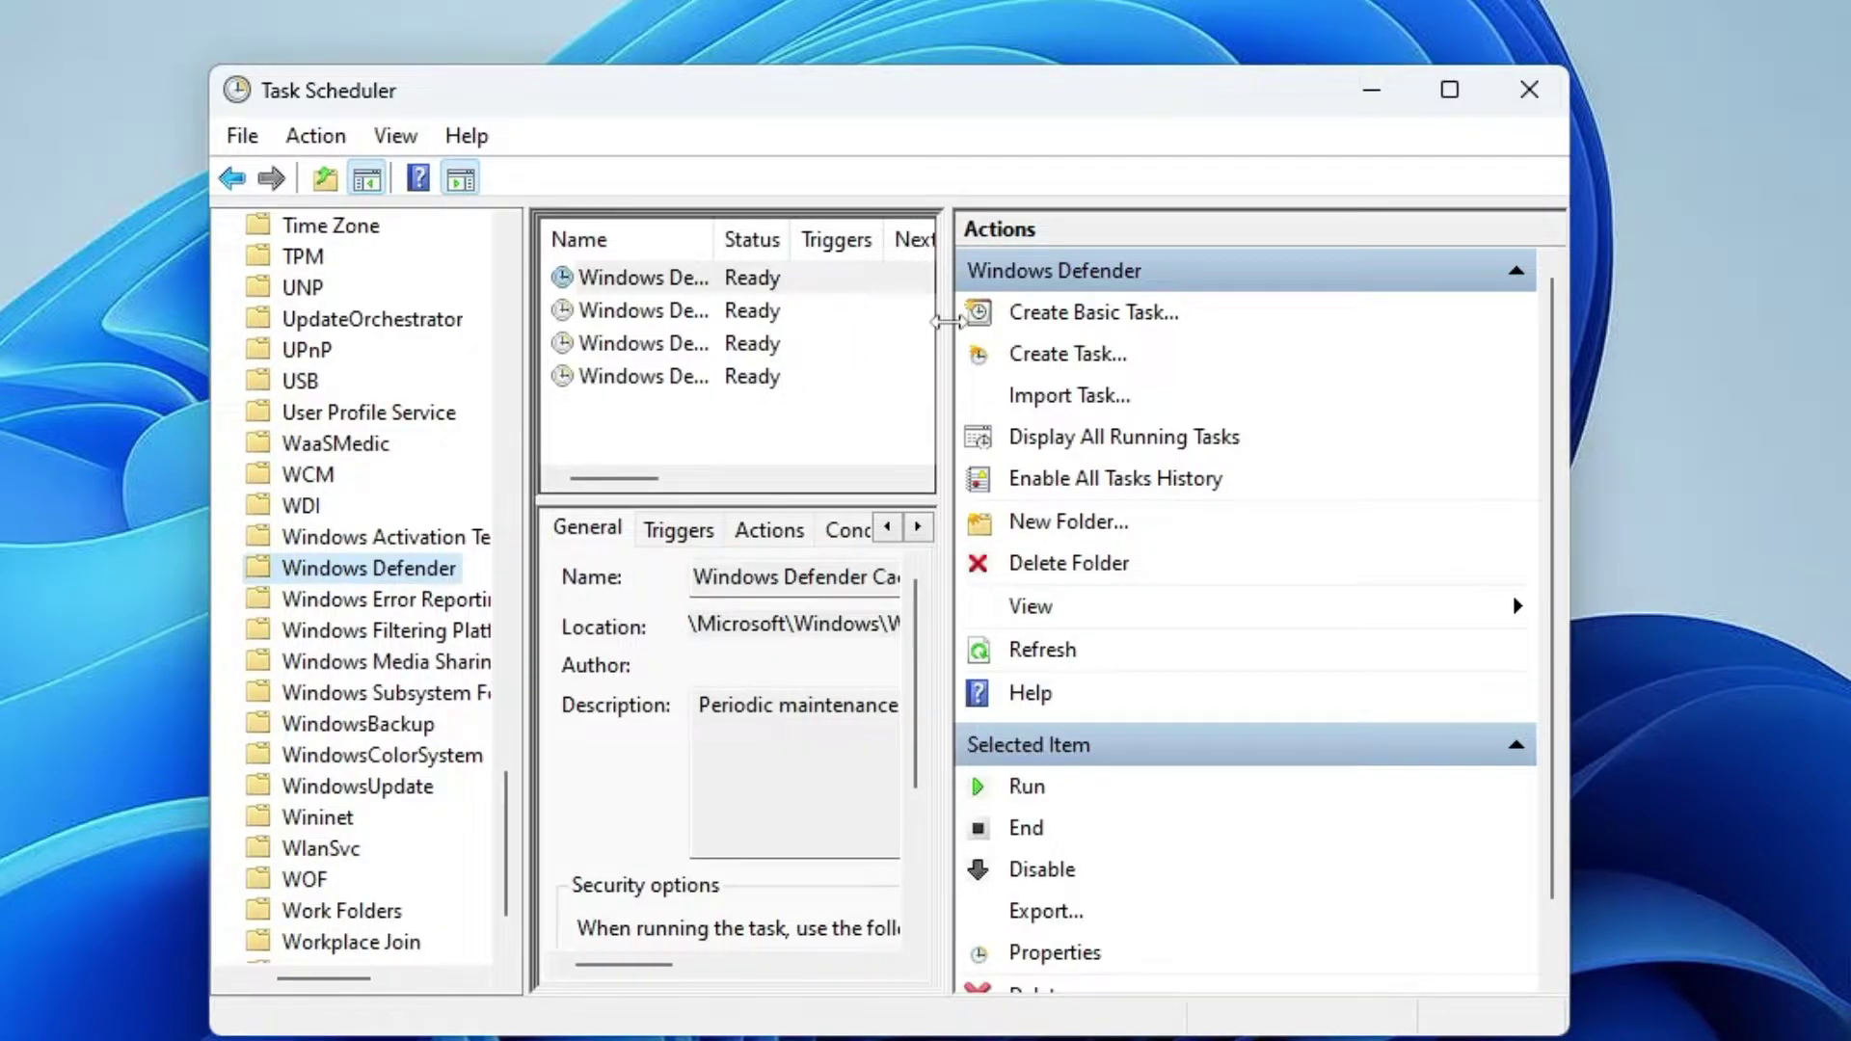
Widen the task panes and disable the Windows Defender Scheduled Scan task
left_click_drag(946, 318, 1226, 305)
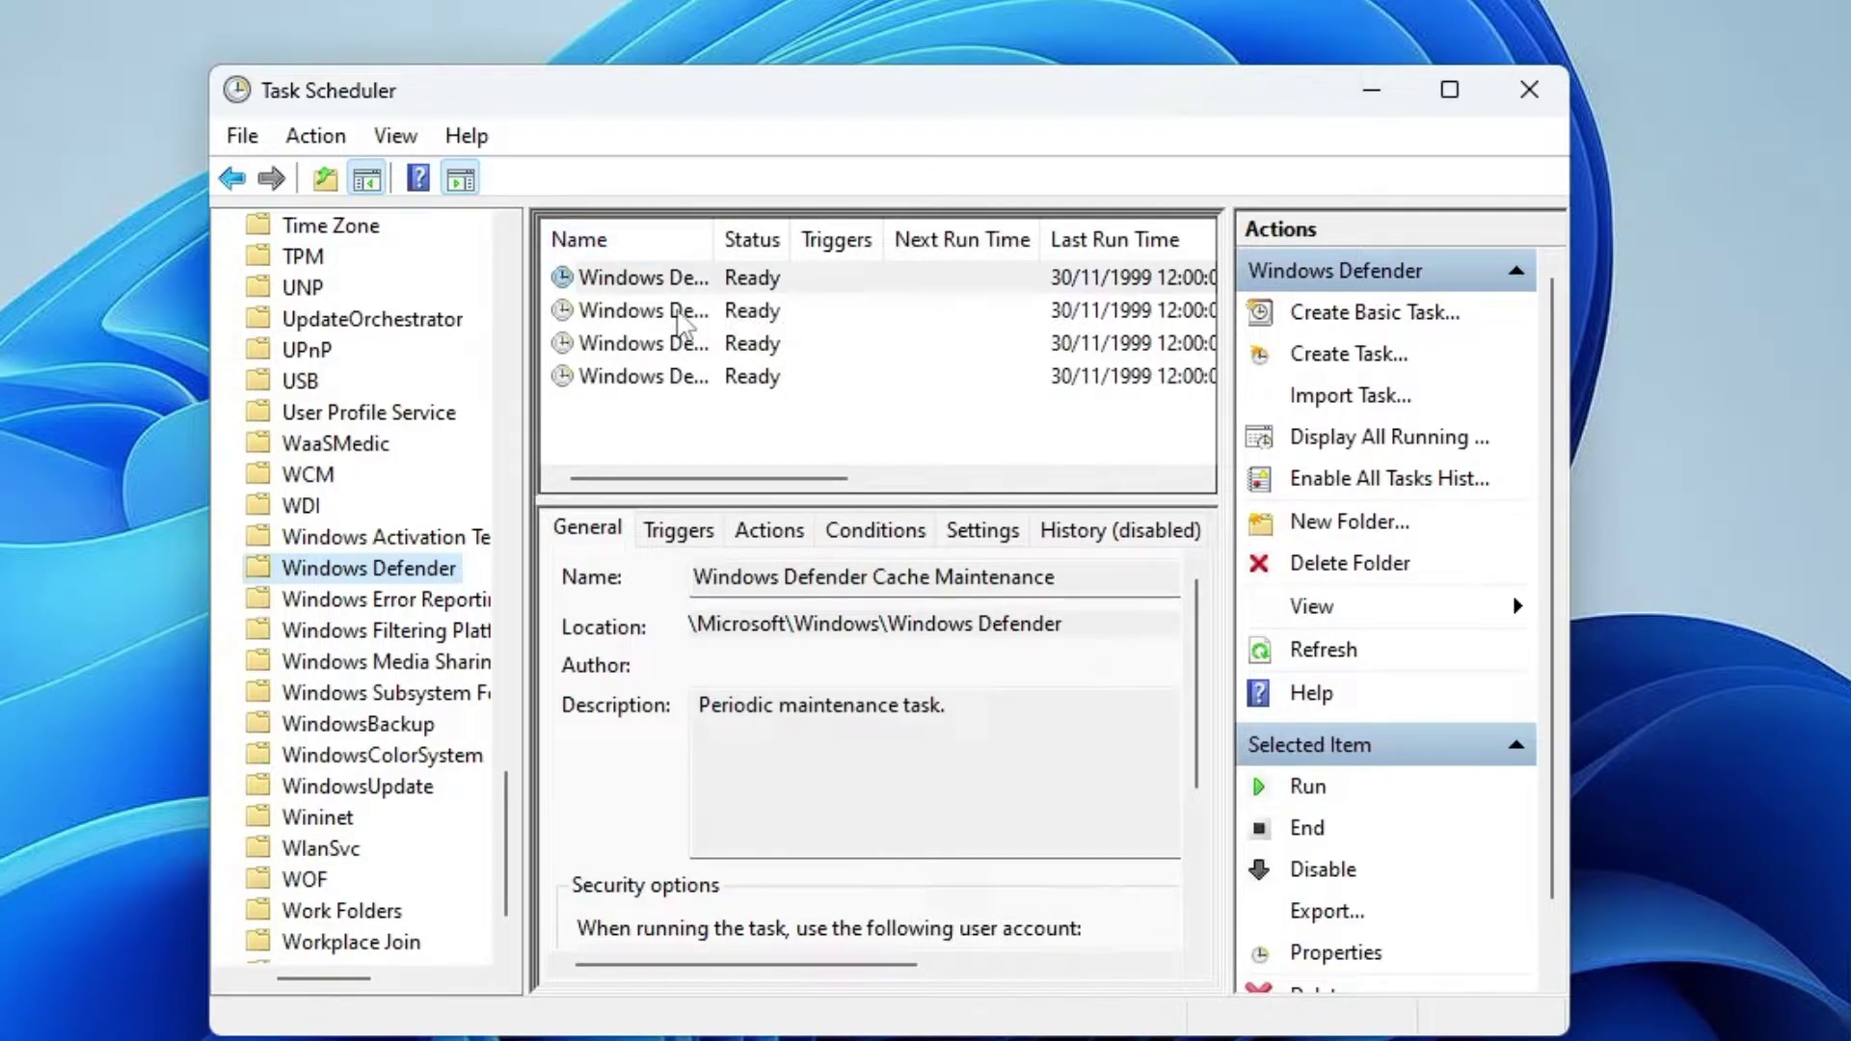
left_click_drag(711, 240, 828, 241)
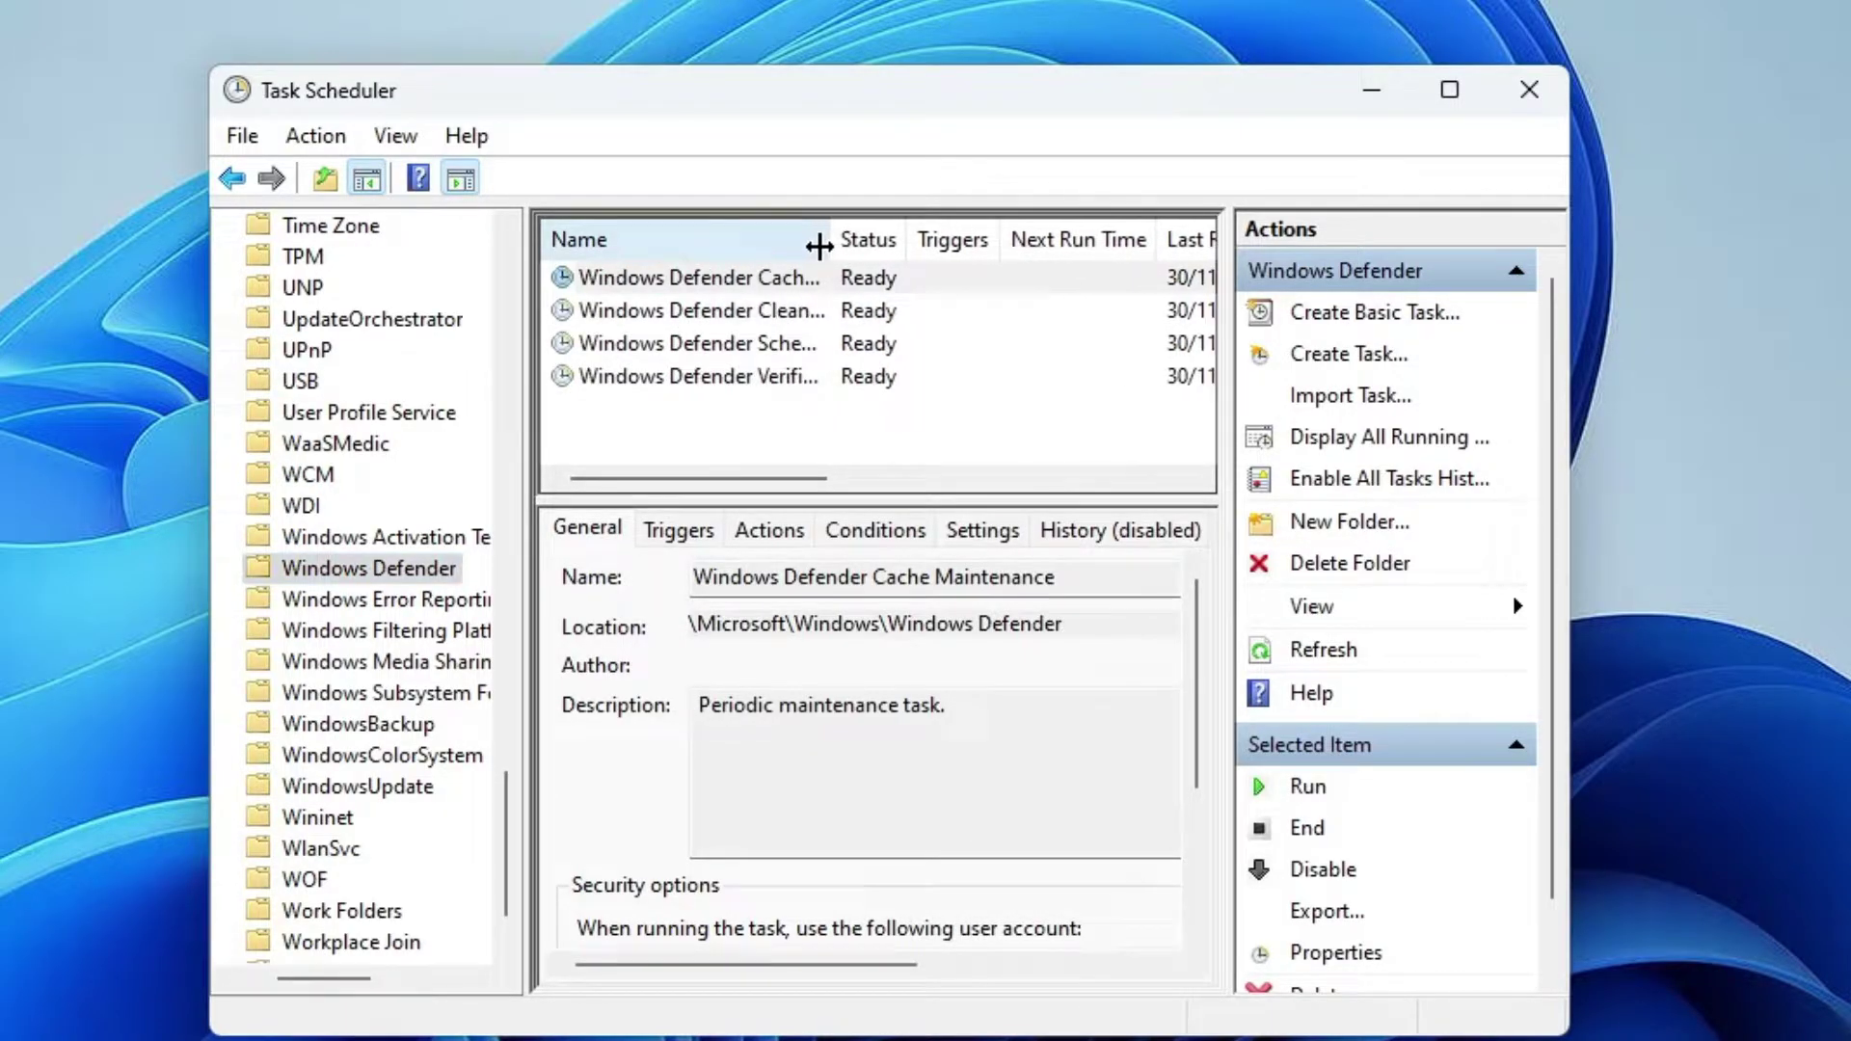
left_click(787, 289)
left_click(622, 356)
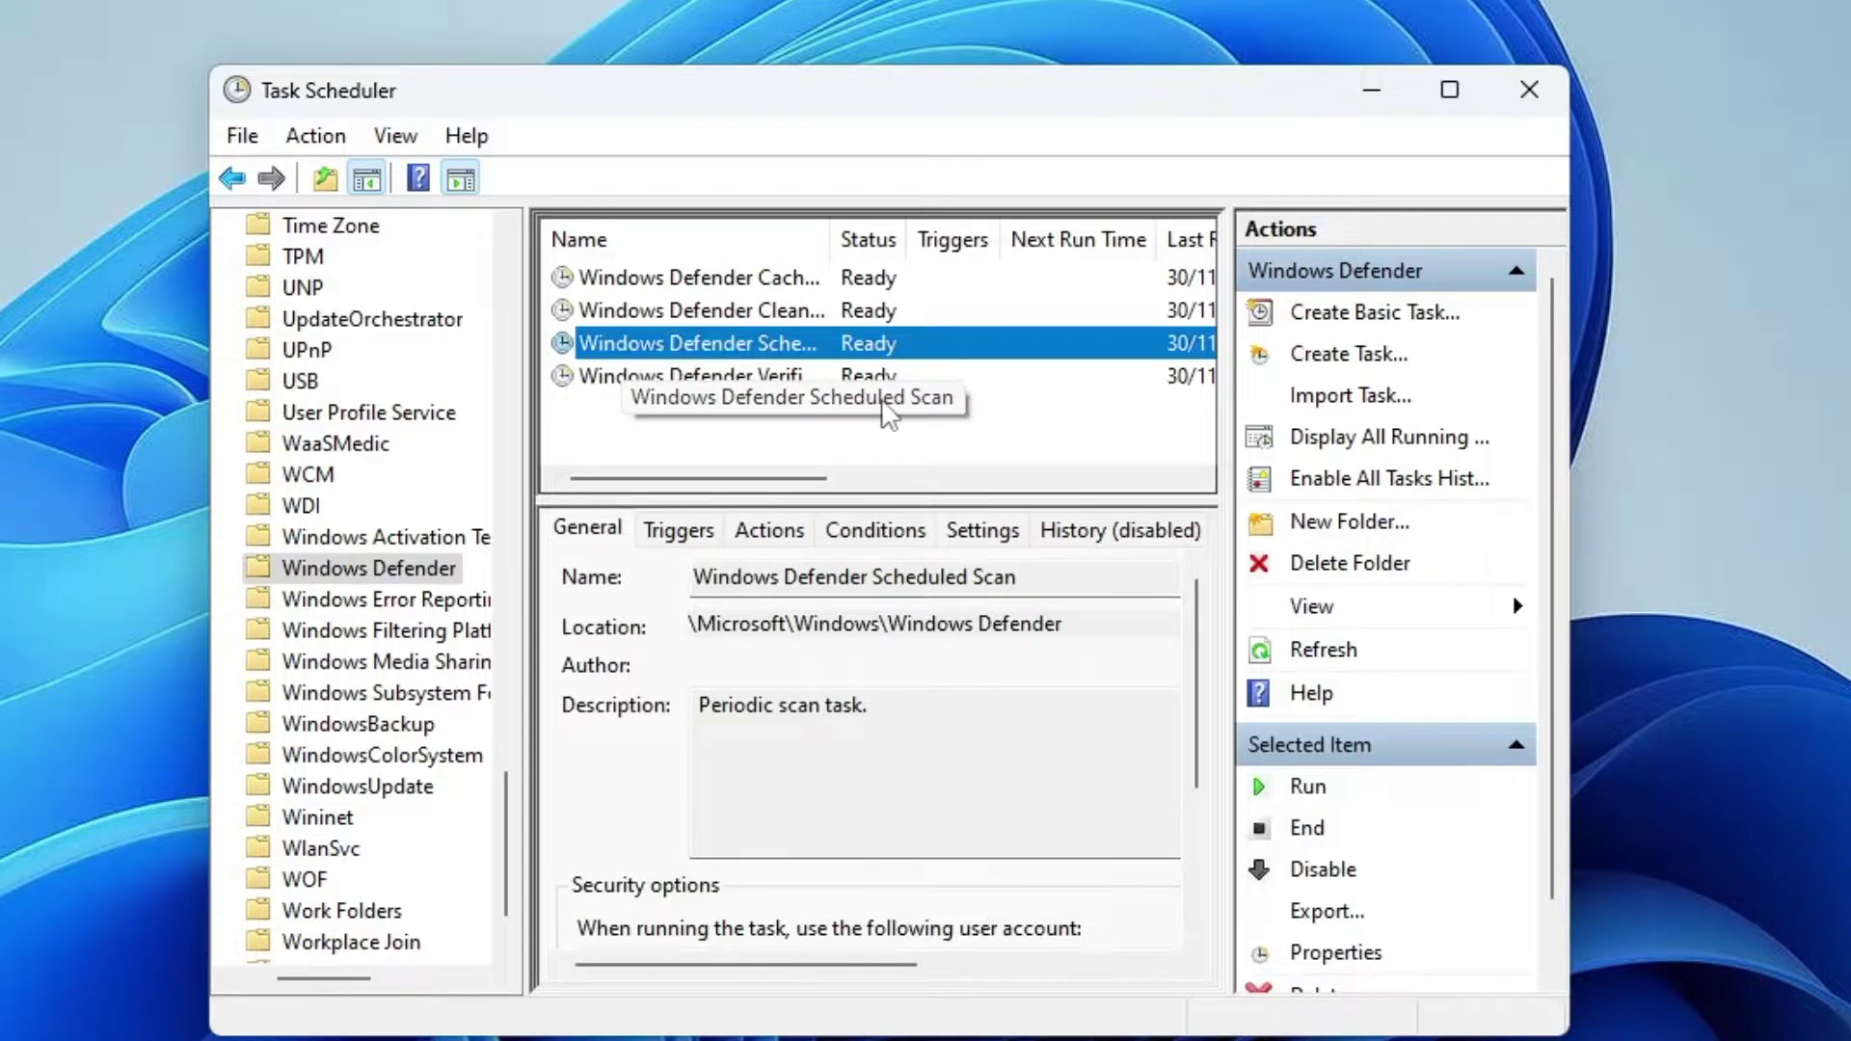
right_click(757, 350)
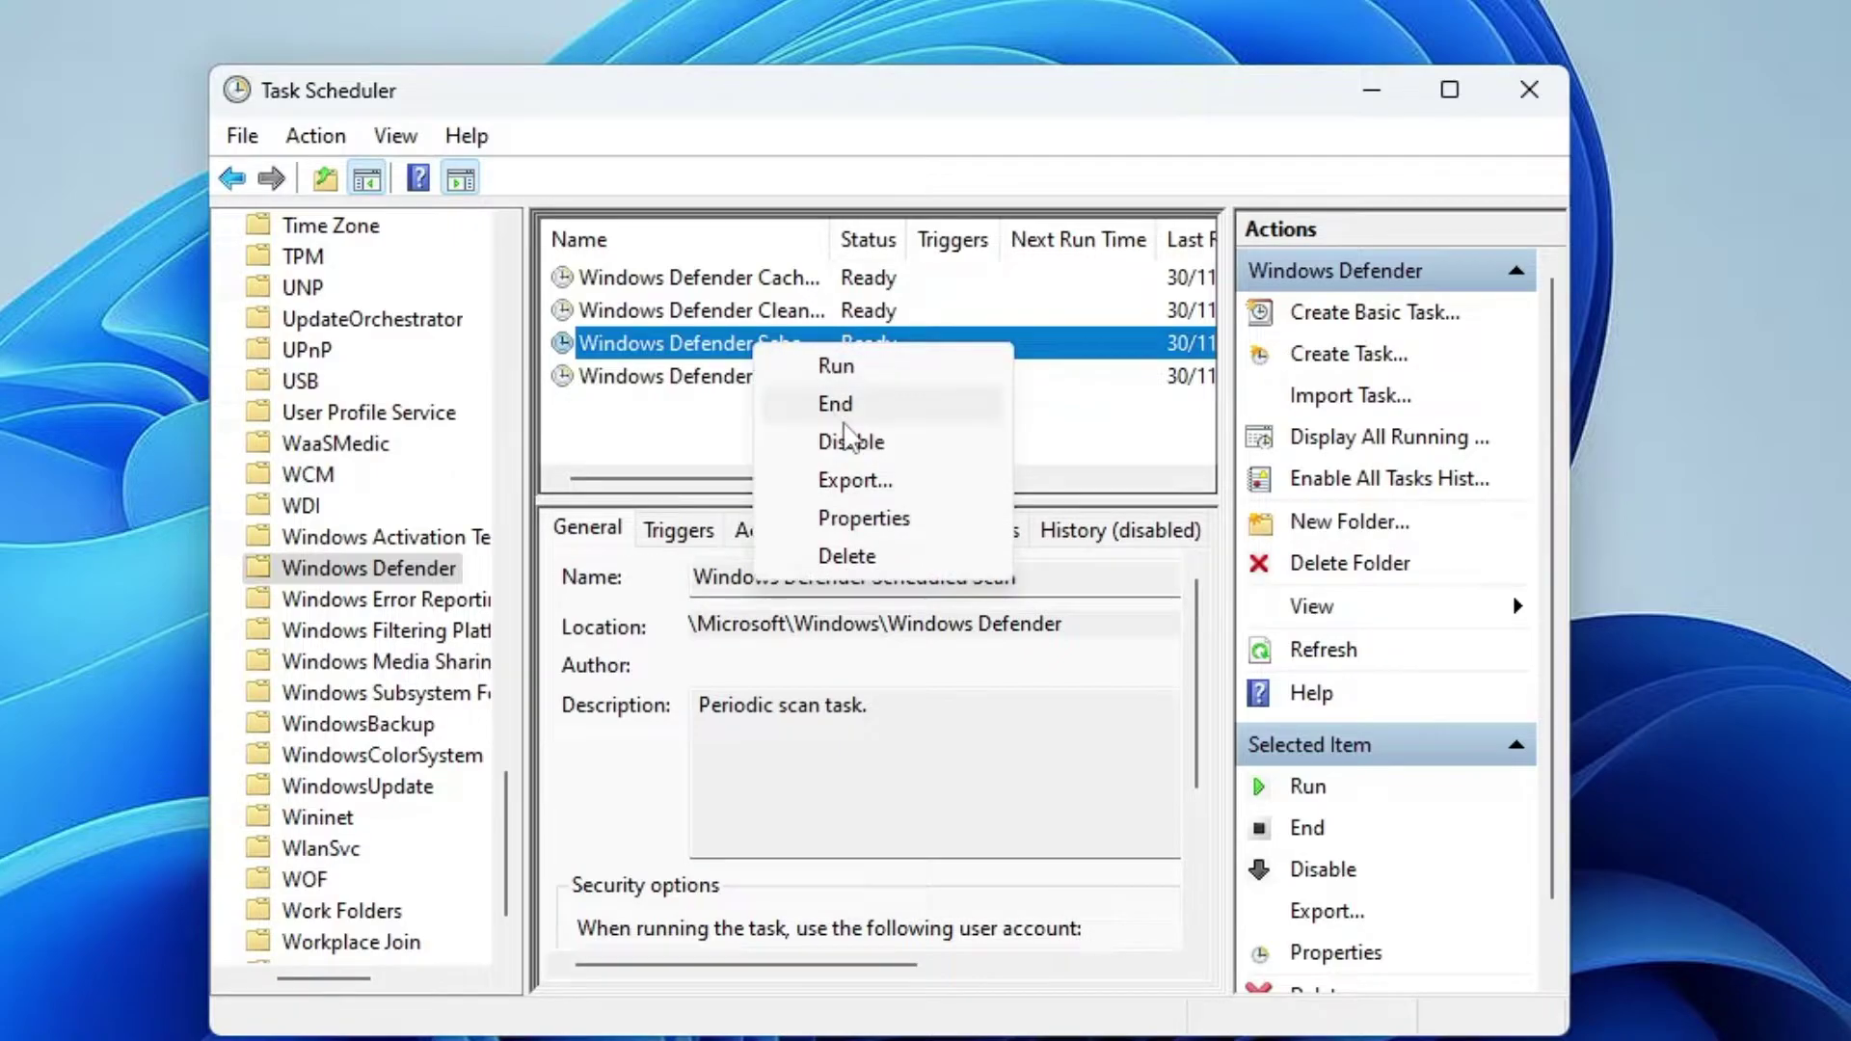
left_click(848, 442)
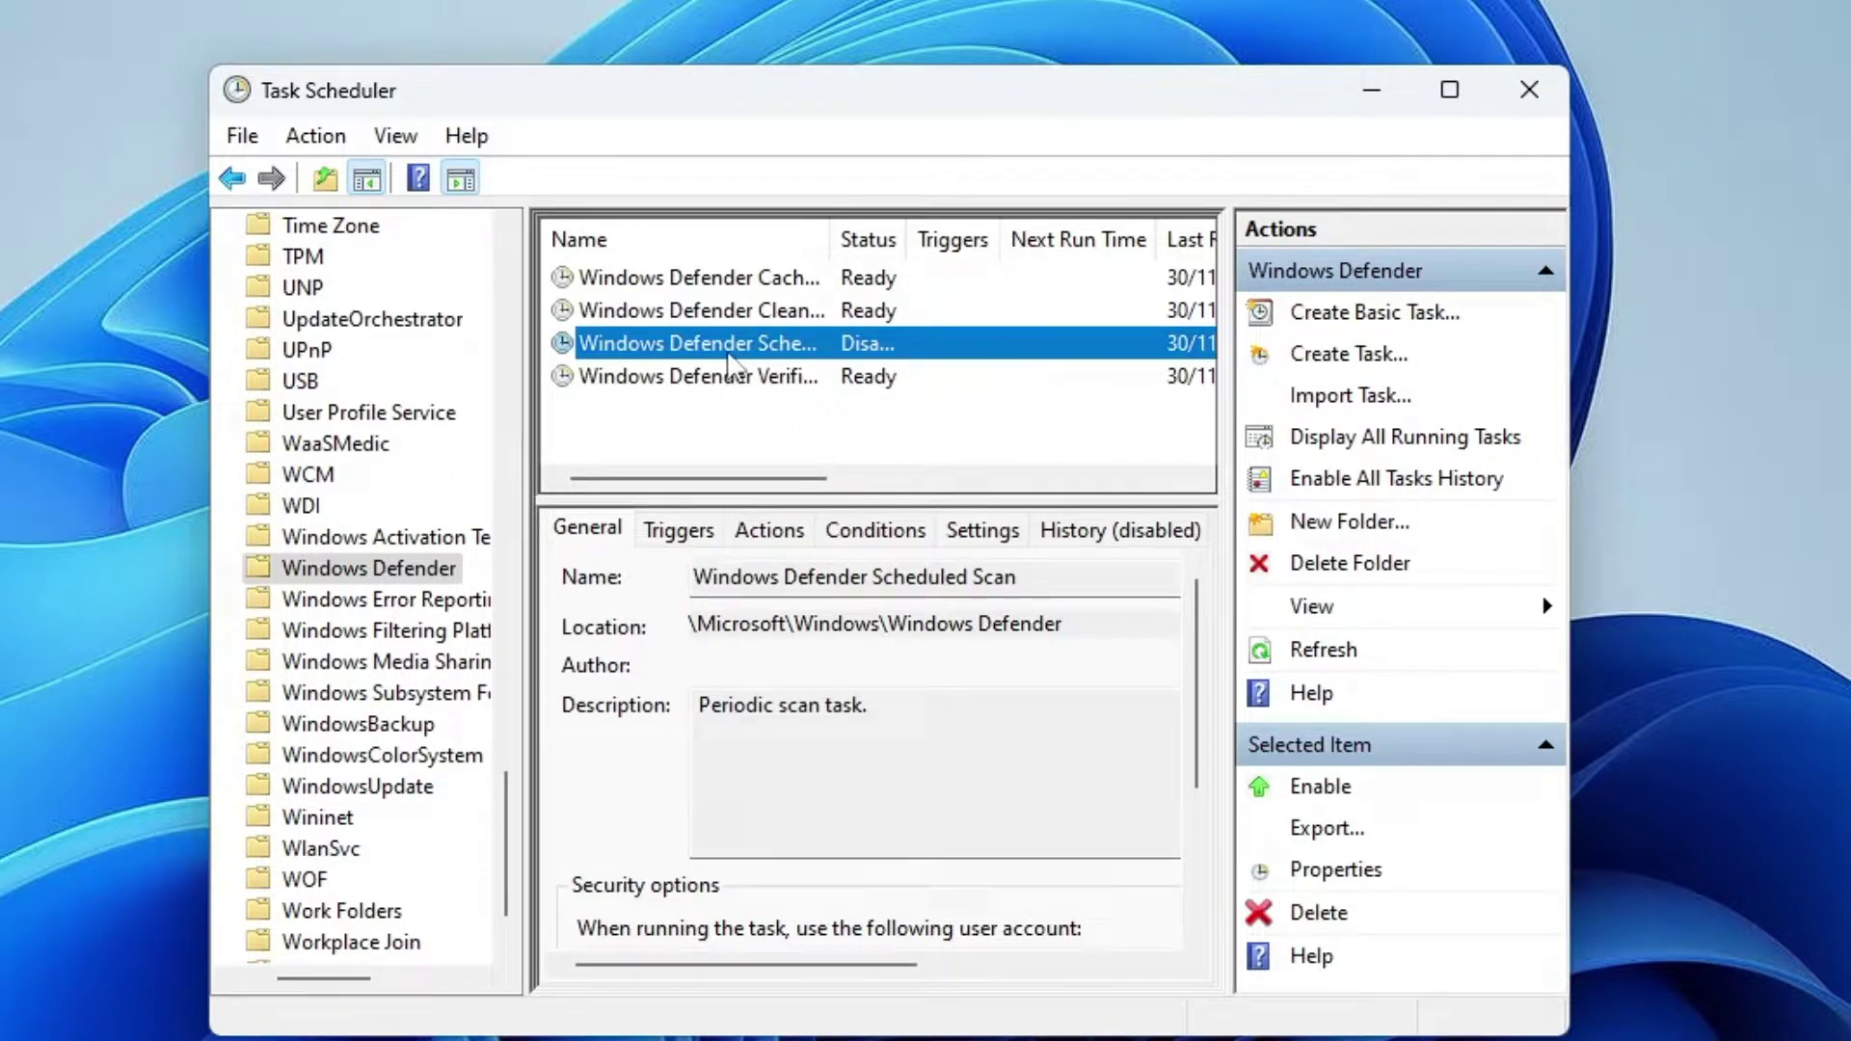
Disable the Cleanup, Cache Maintenance and Verification tasks, then close Task Scheduler
left_click(710, 313)
right_click(709, 318)
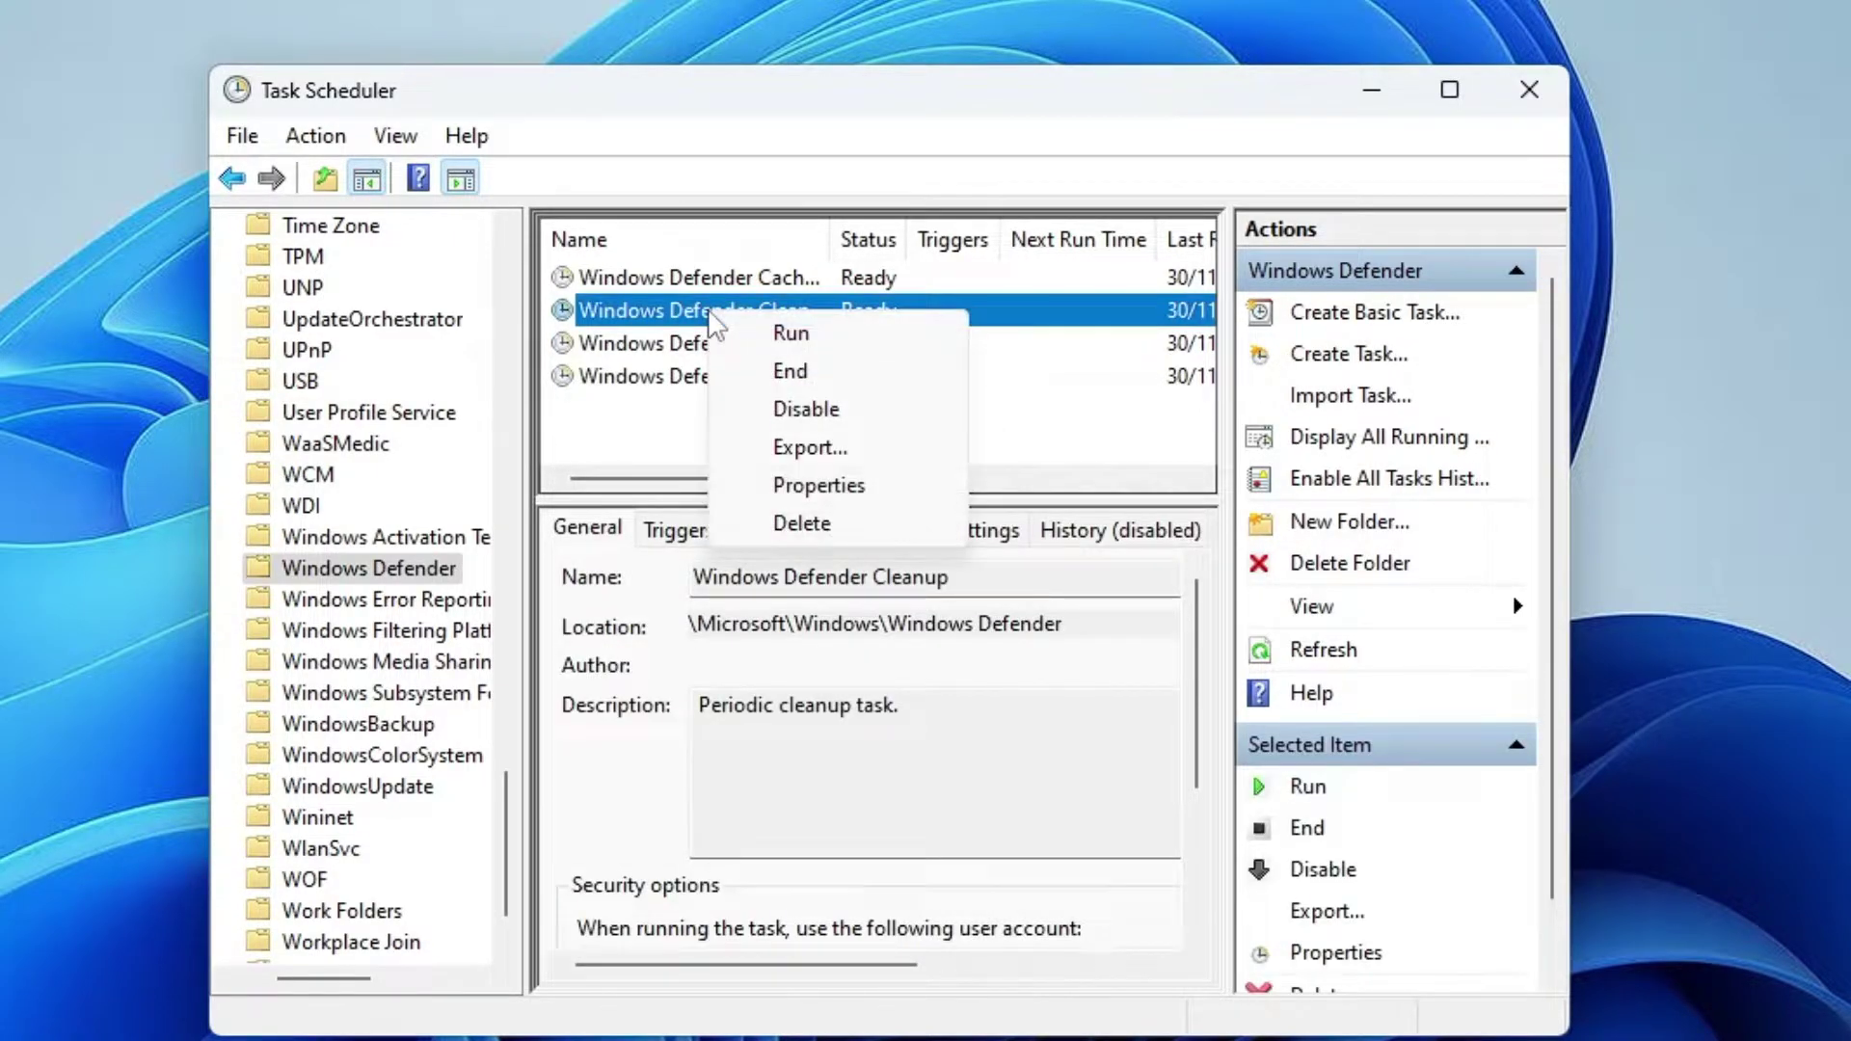
left_click(805, 407)
left_click(709, 277)
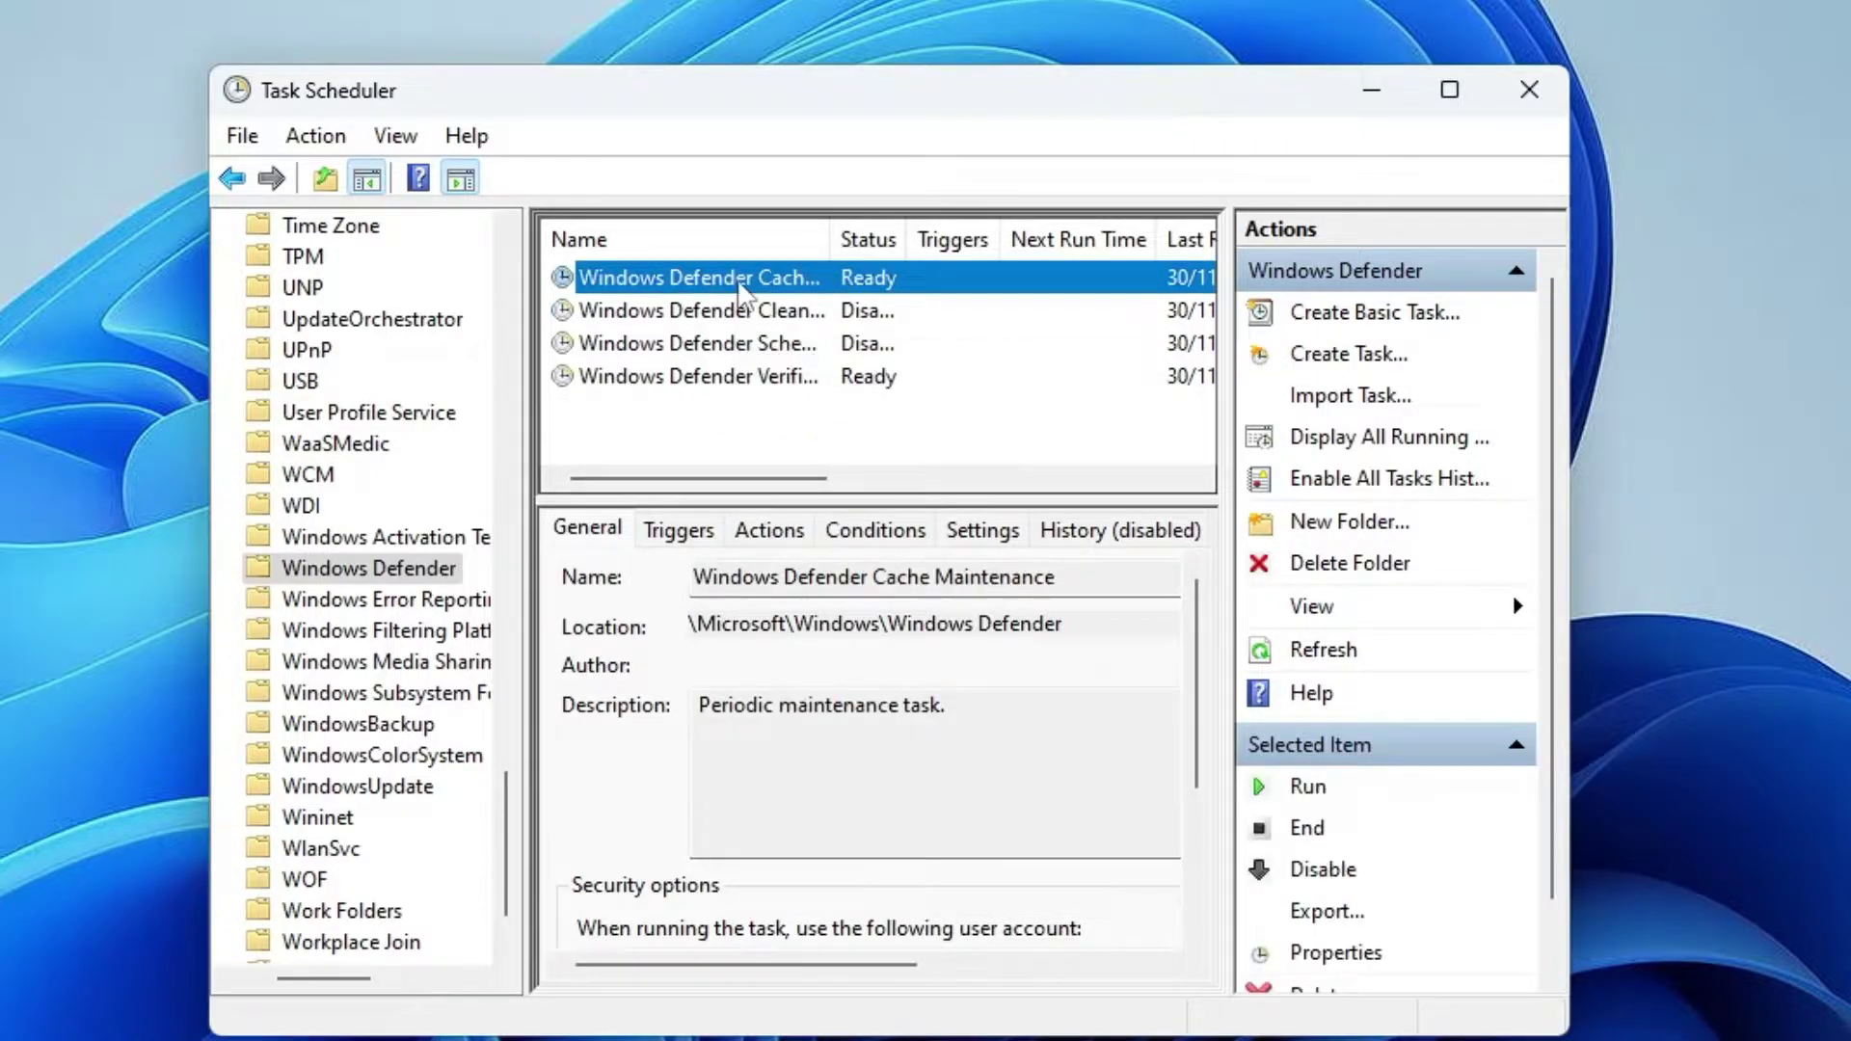
right_click(709, 278)
left_click(805, 366)
left_click(709, 376)
right_click(709, 376)
left_click(814, 463)
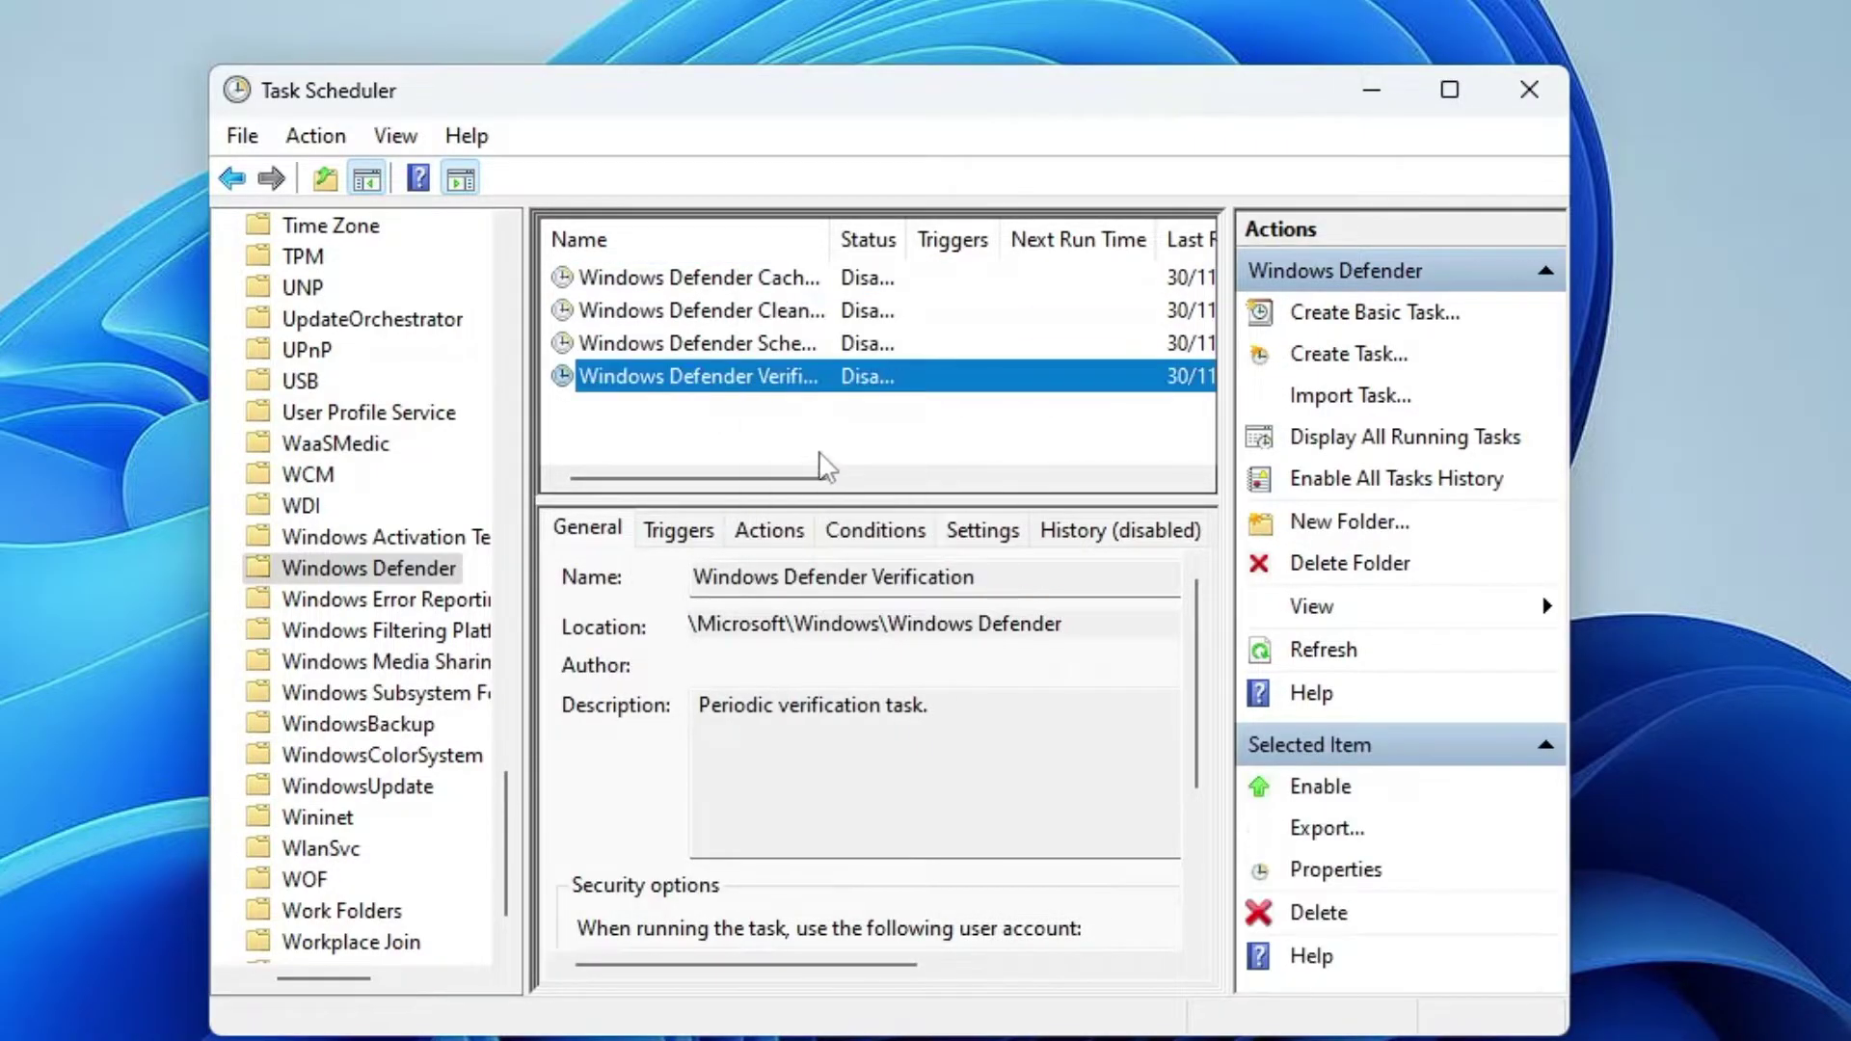
left_click(1516, 91)
Search 'gpedit' and launch Edit group policy from the results
left_click(810, 1018)
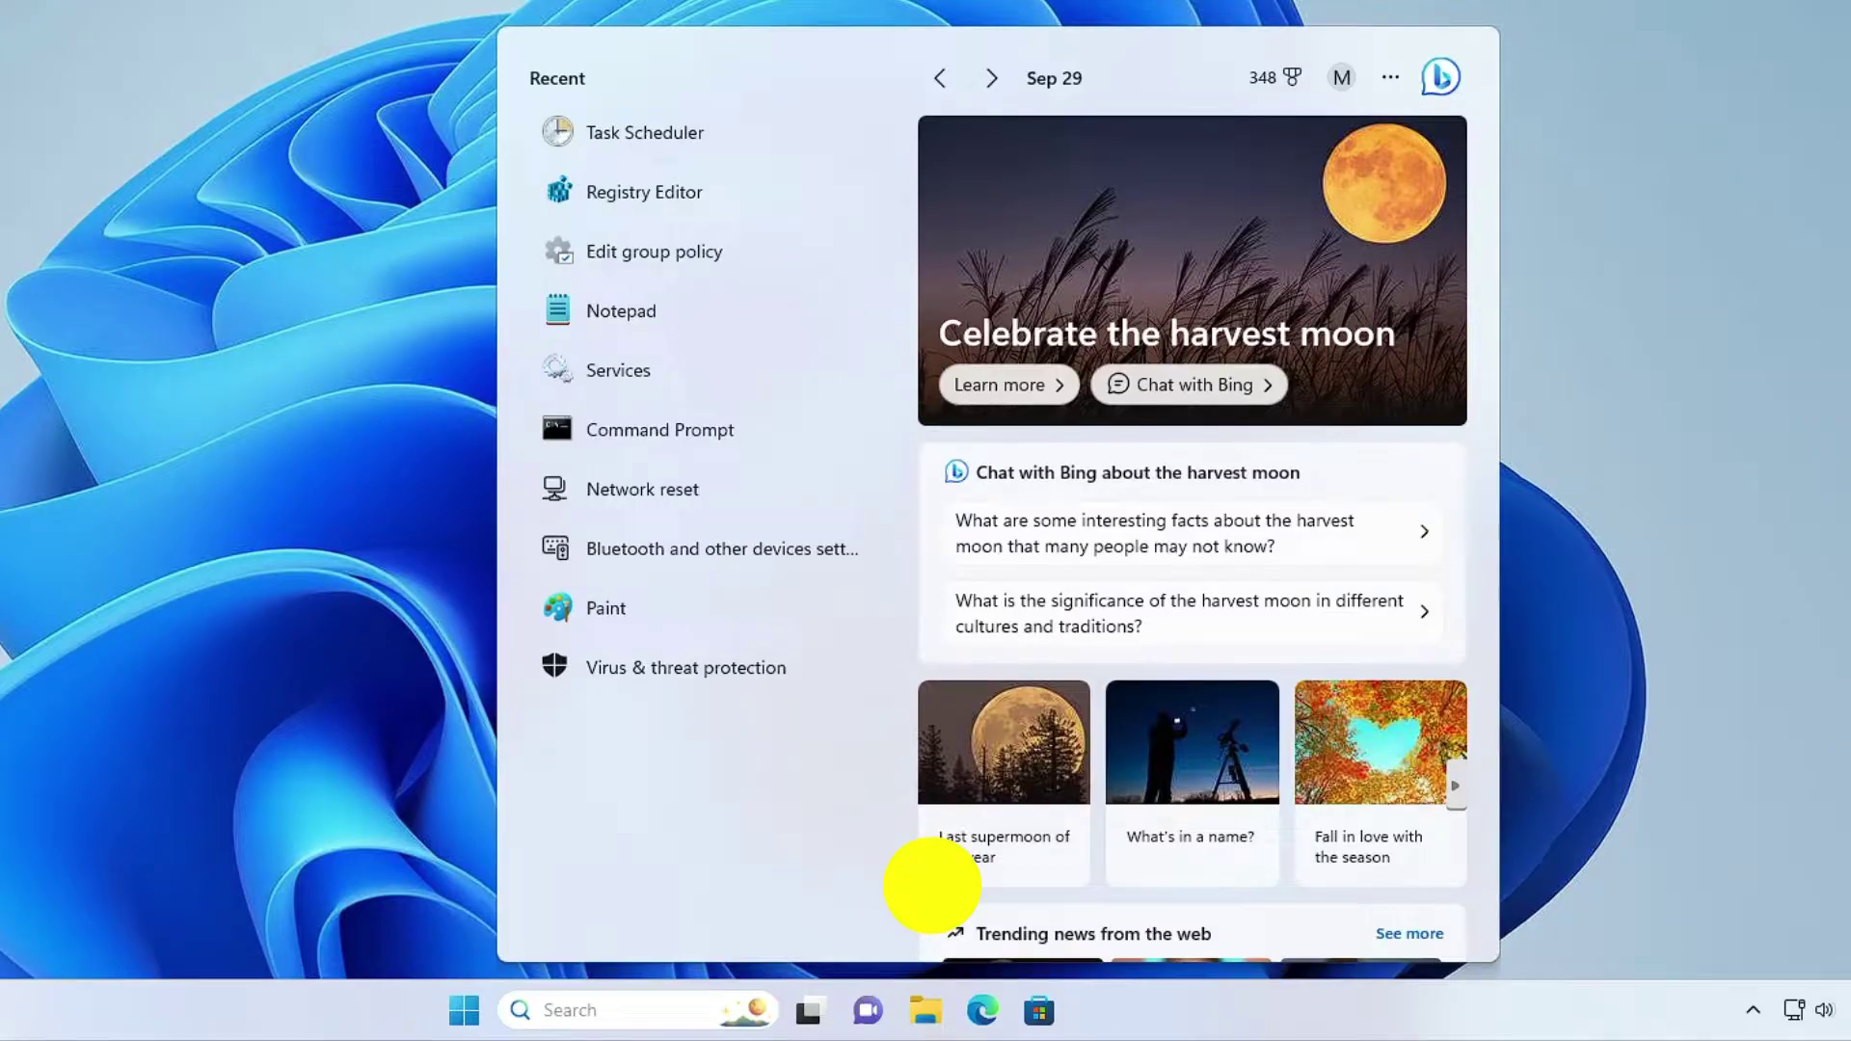
type("gpedit")
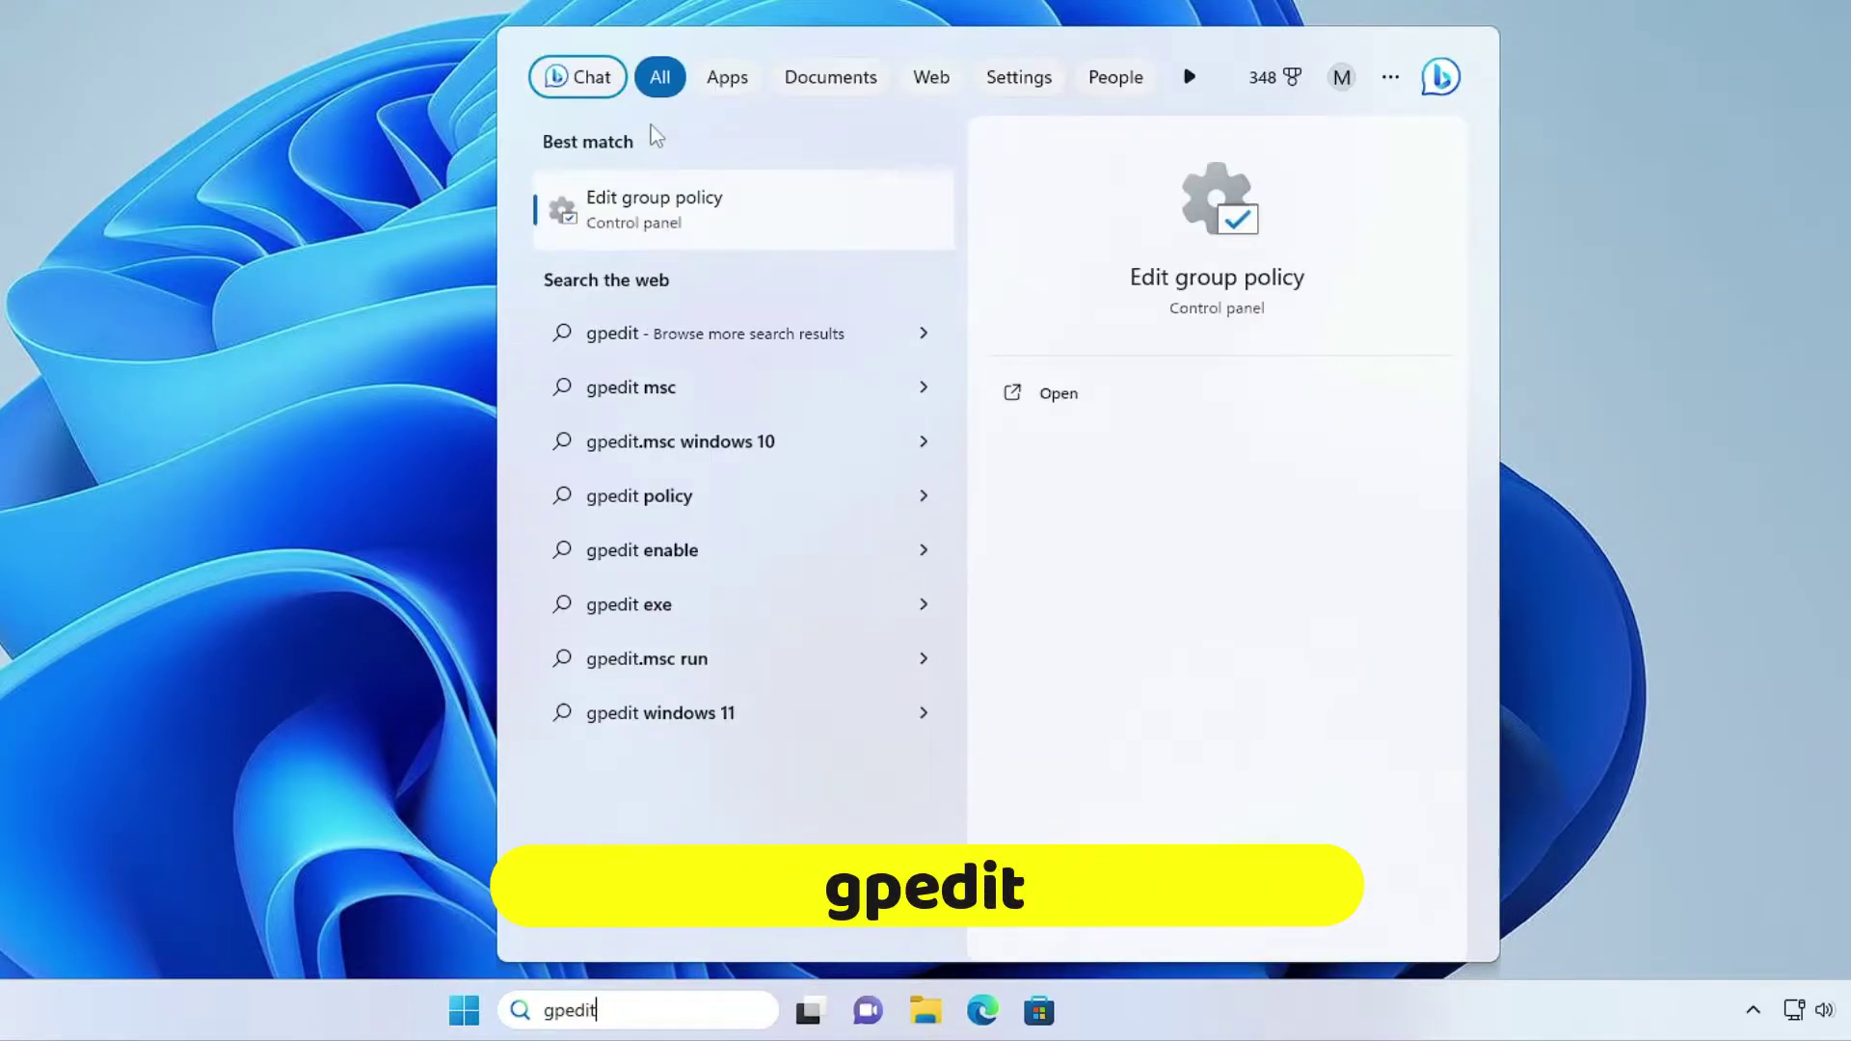
left_click(675, 207)
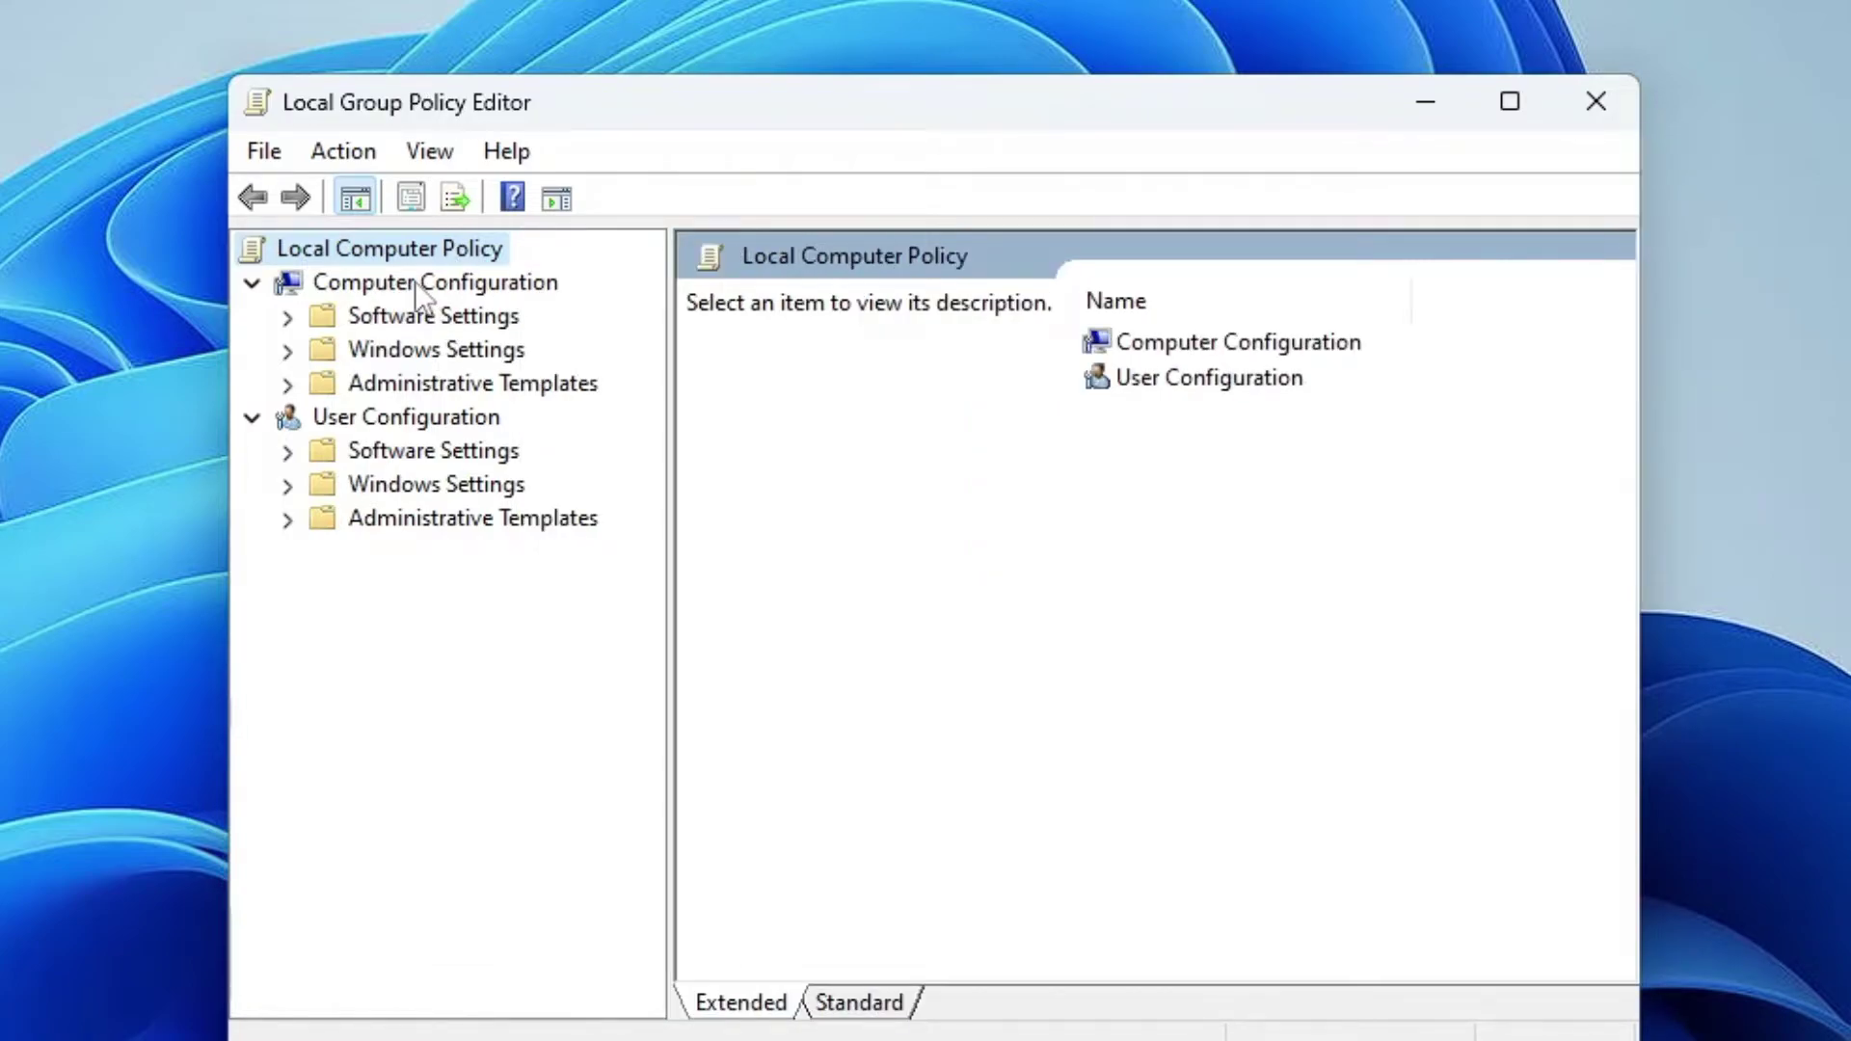
Navigate Computer Configuration > Administrative Templates > Windows Components > Microsoft Defender Antivirus > Real-time Protection
left_click(418, 289)
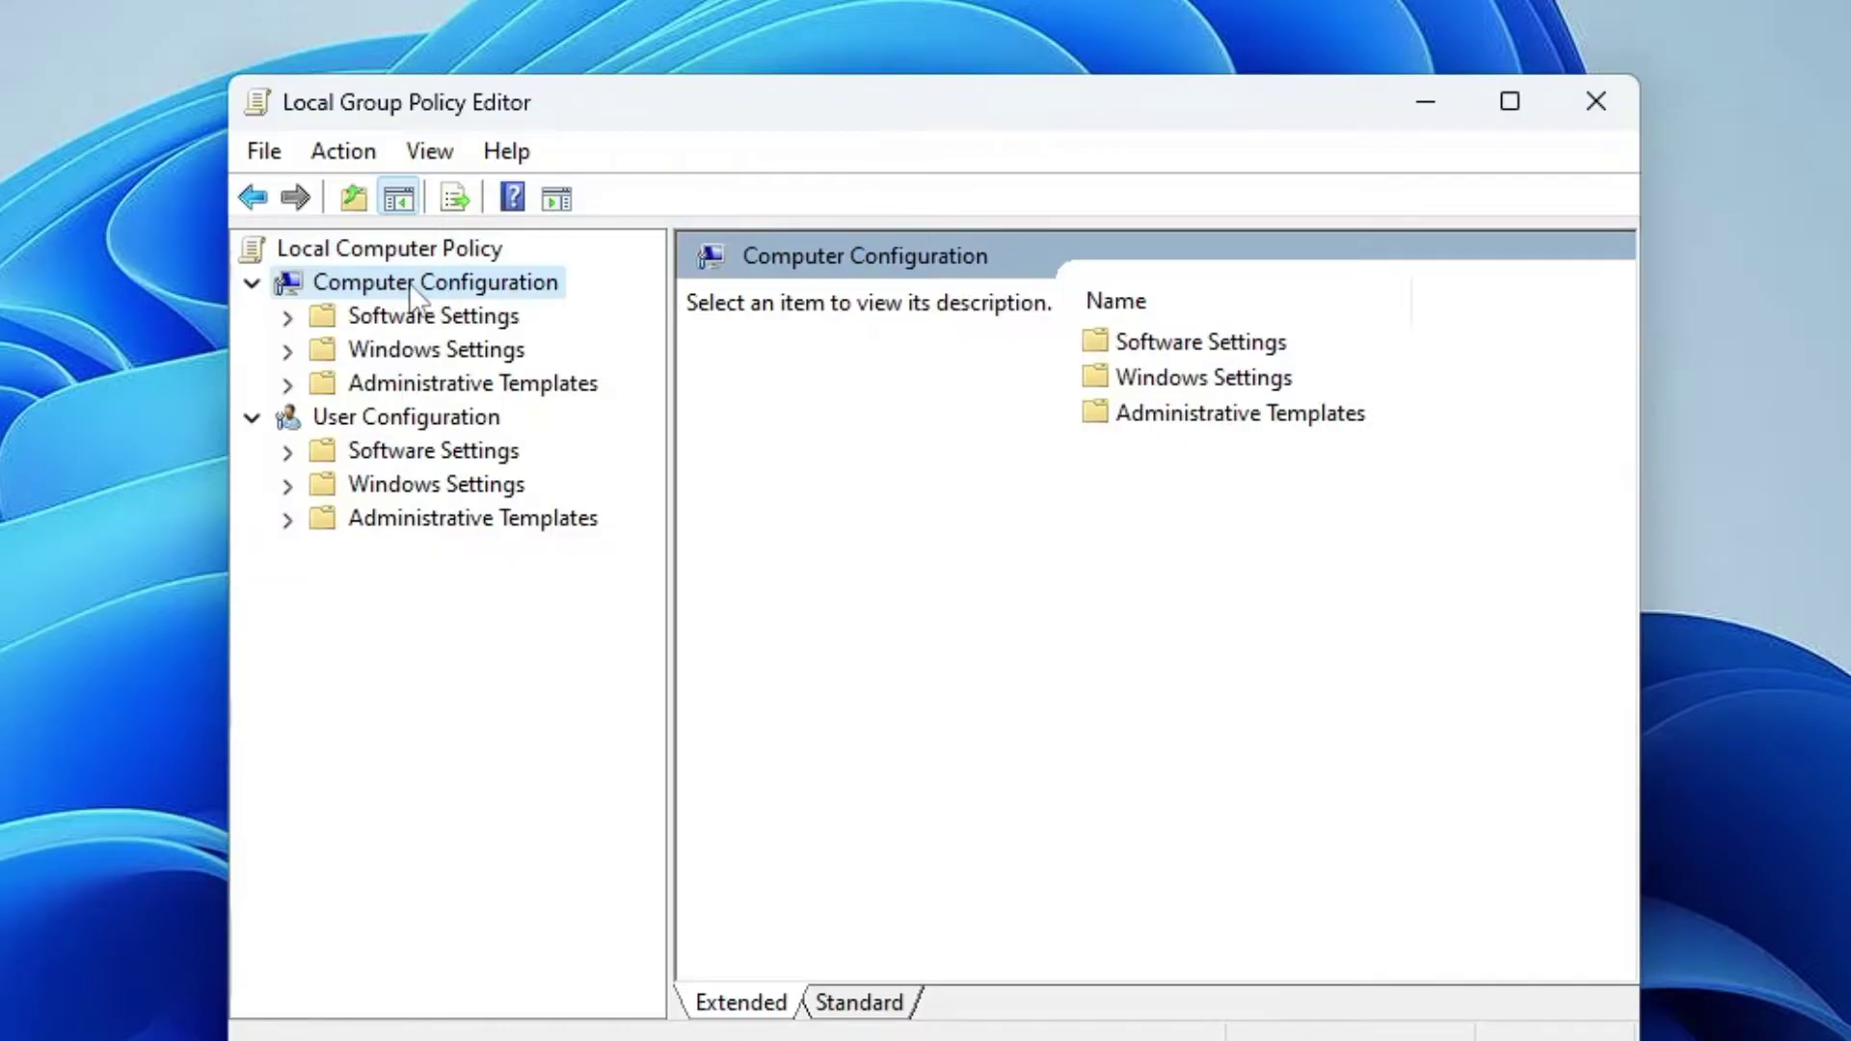
left_click(415, 390)
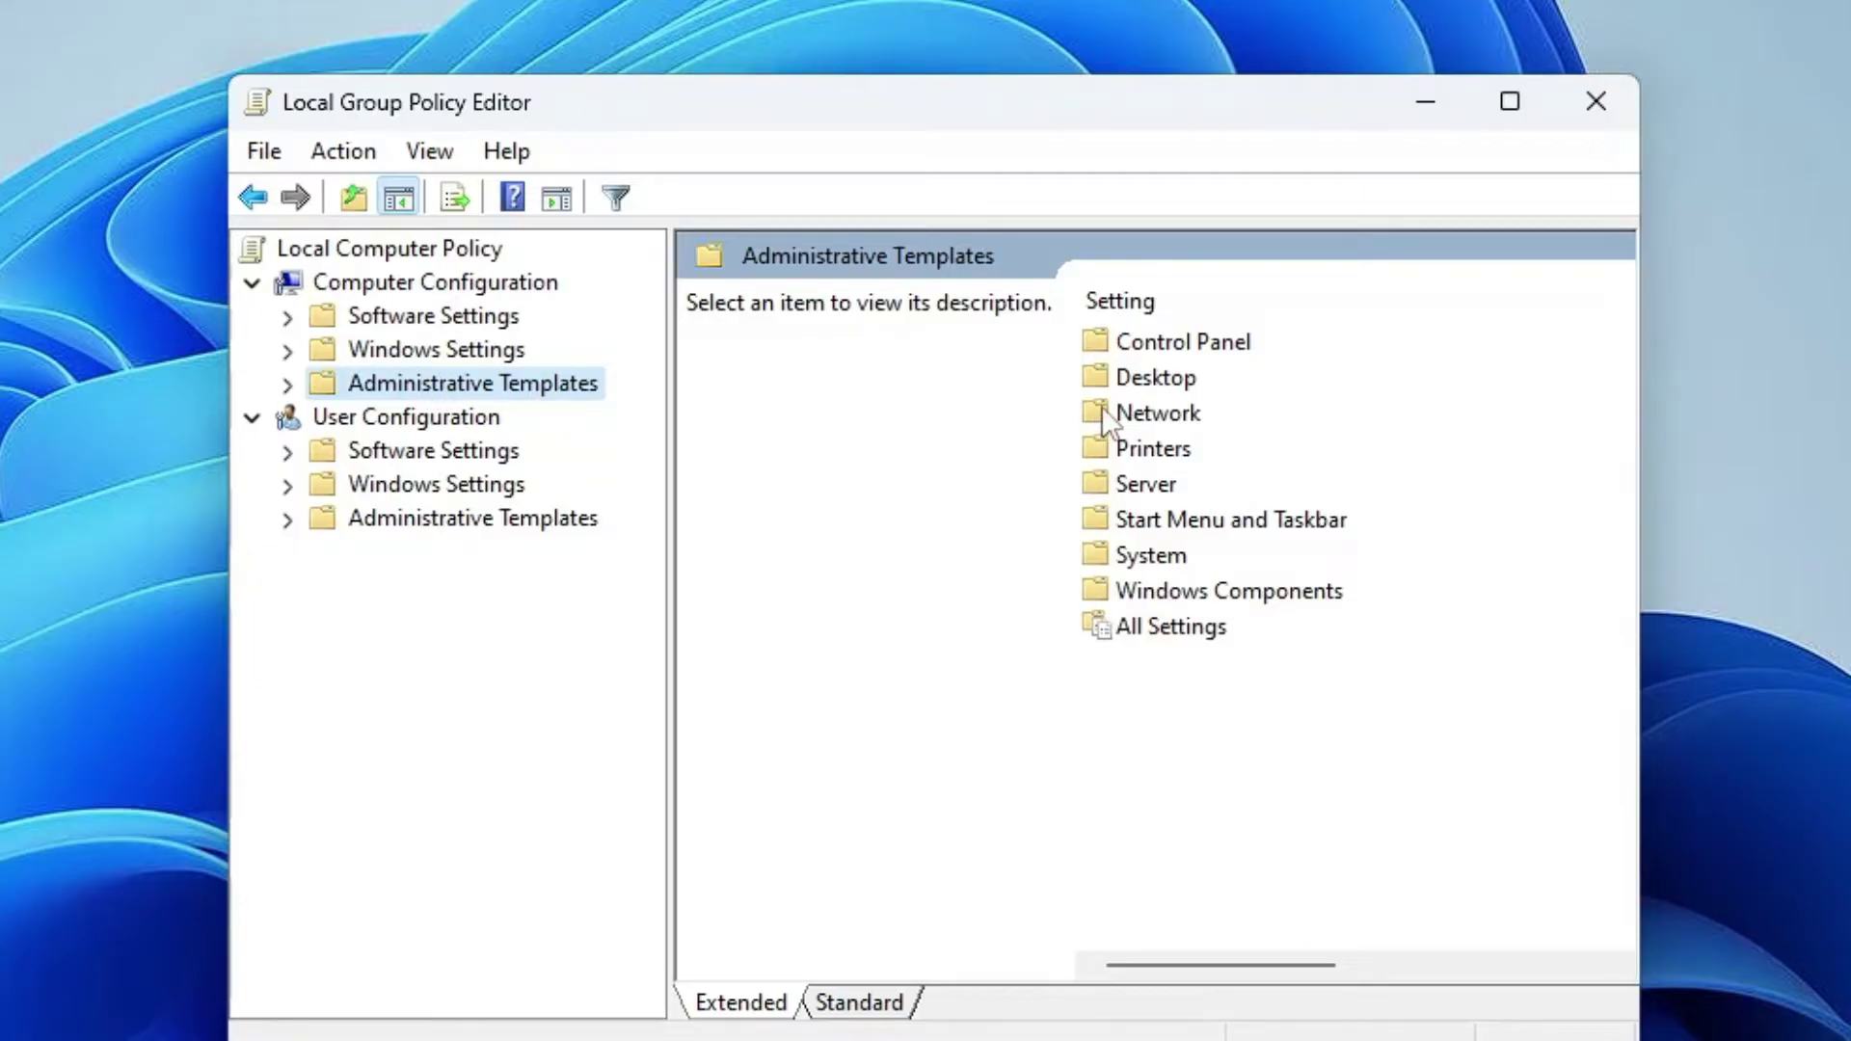
double_click(1166, 600)
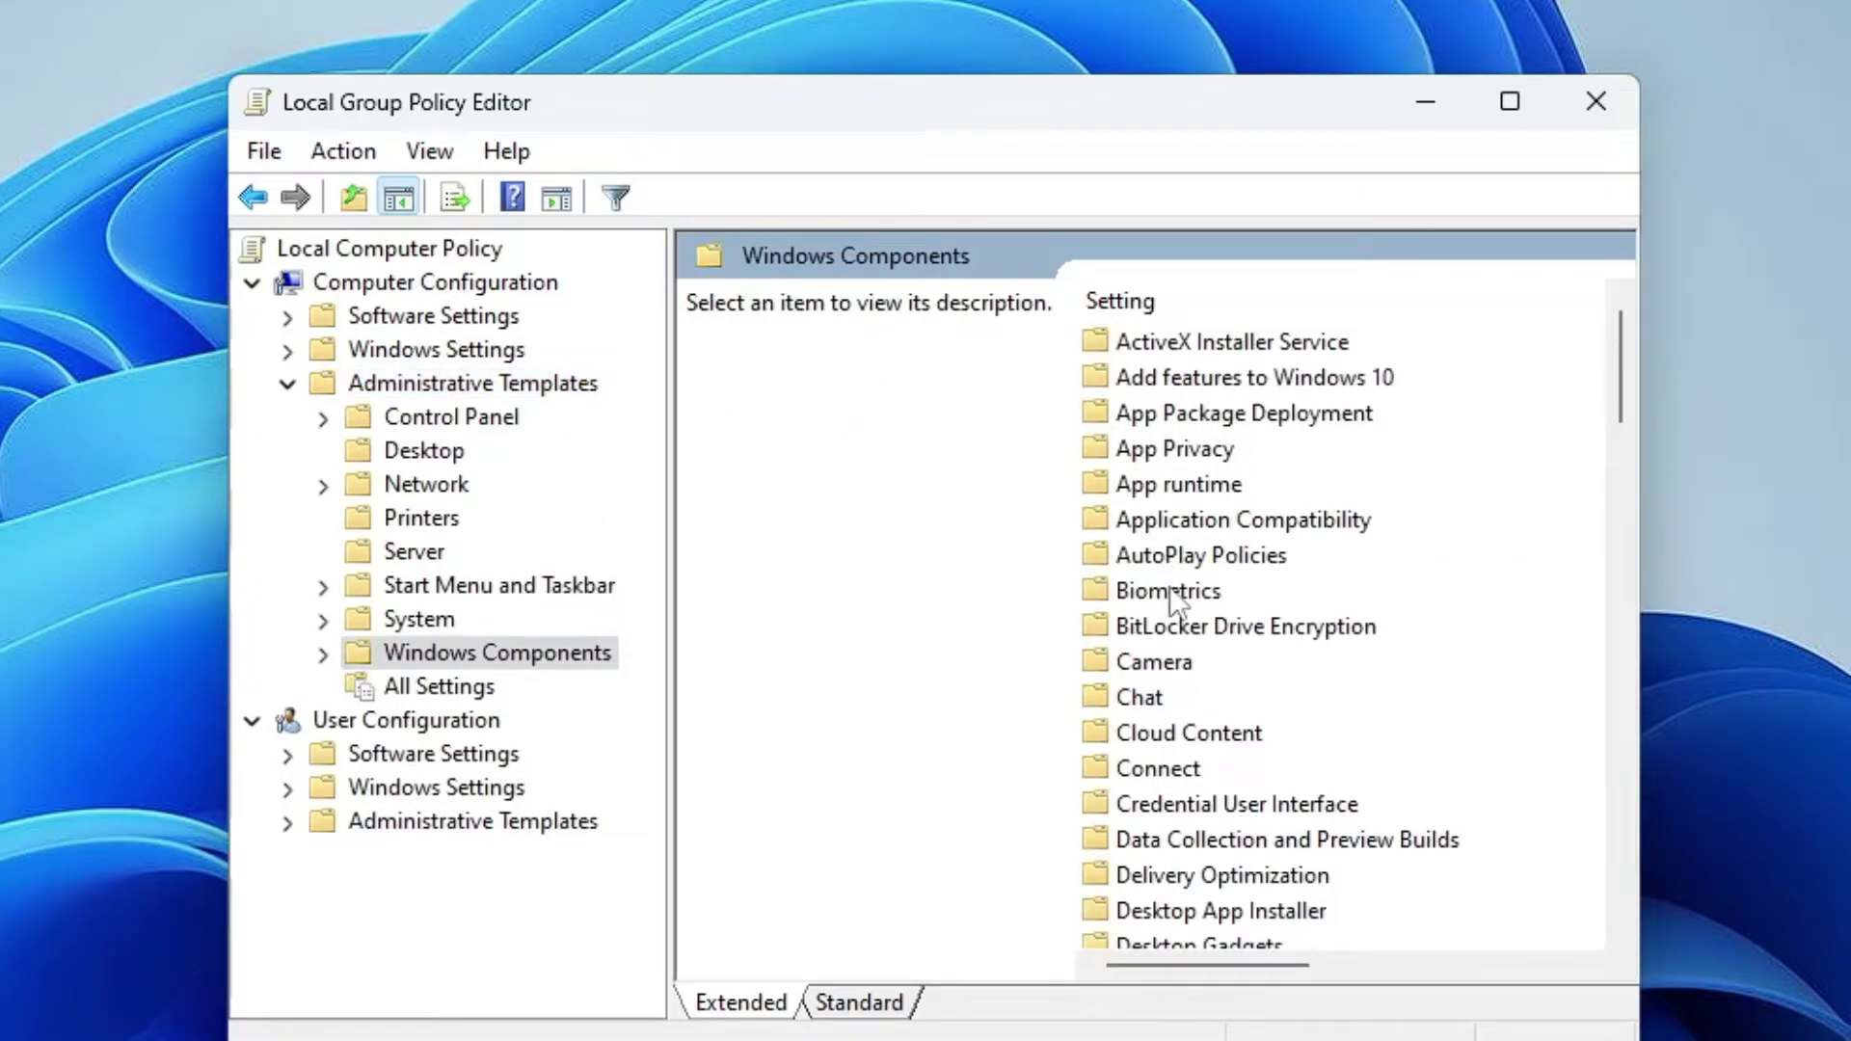
left_click(1180, 551)
scroll(1179, 547, "down", 4)
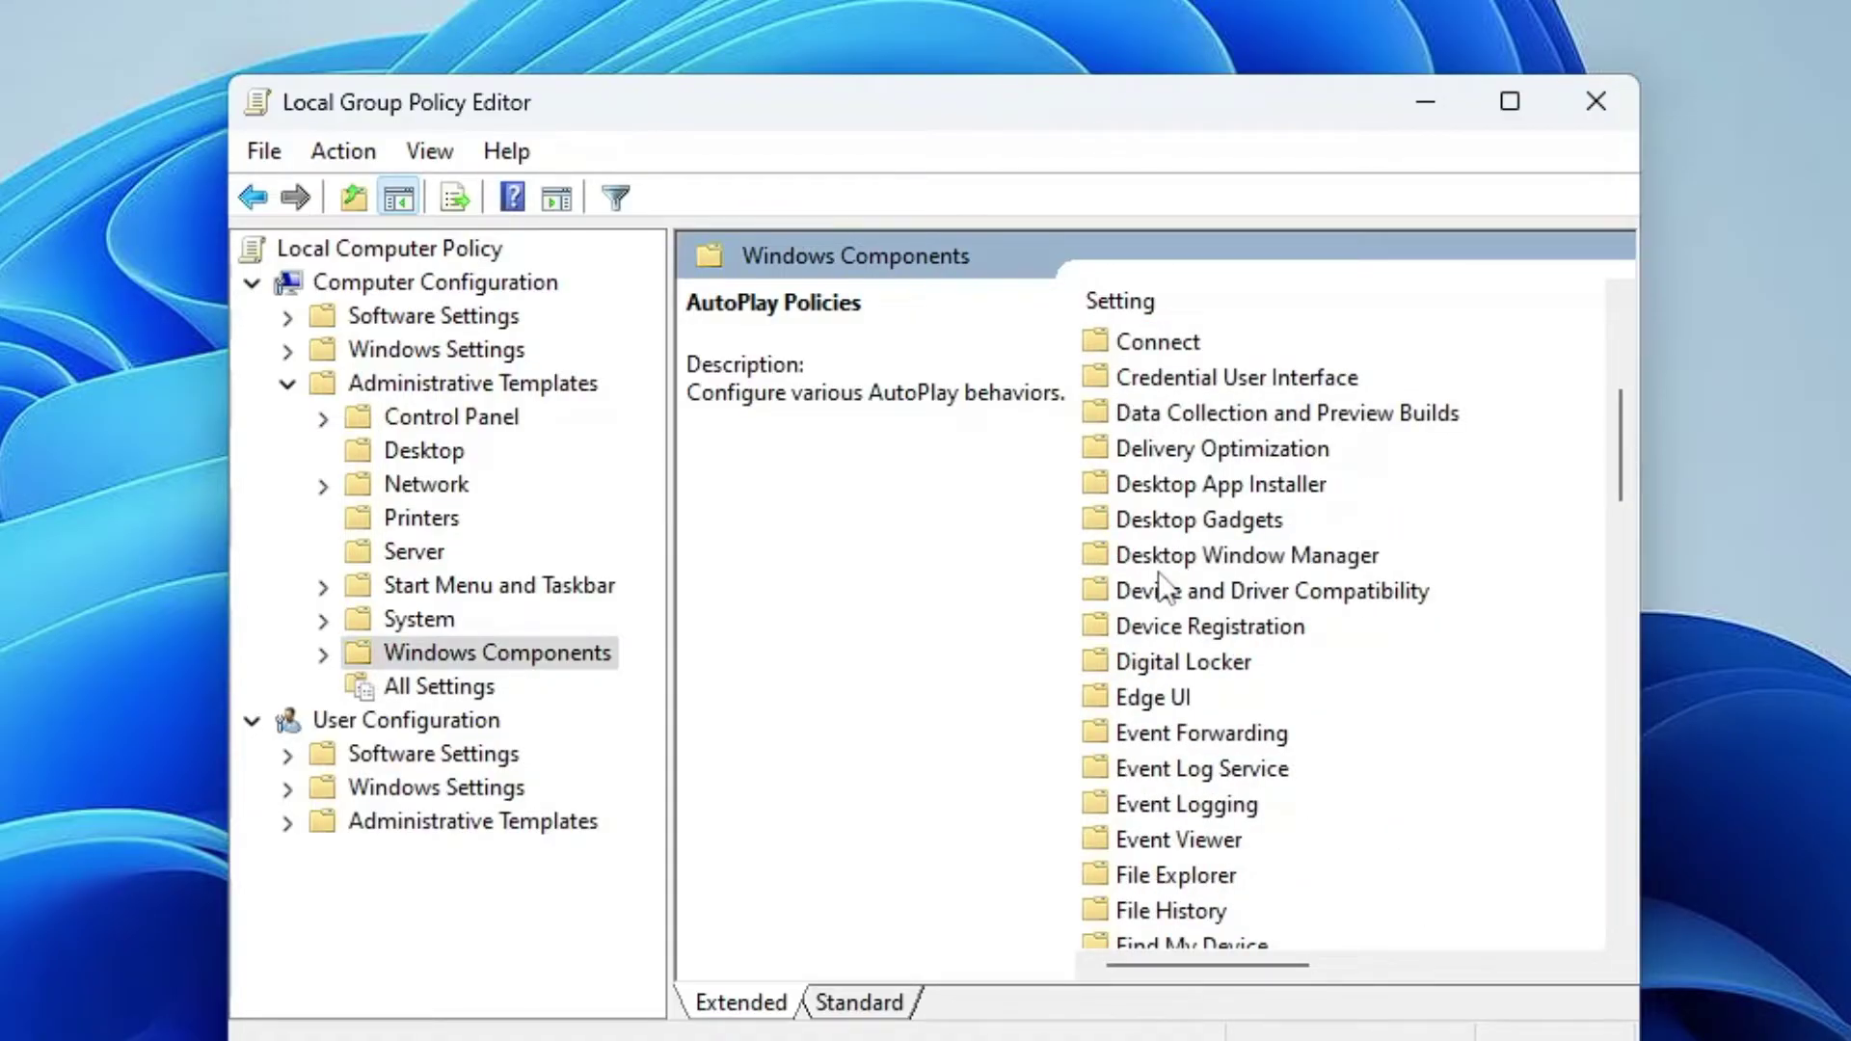
scroll(1160, 574, "down", 9)
left_click(1175, 420)
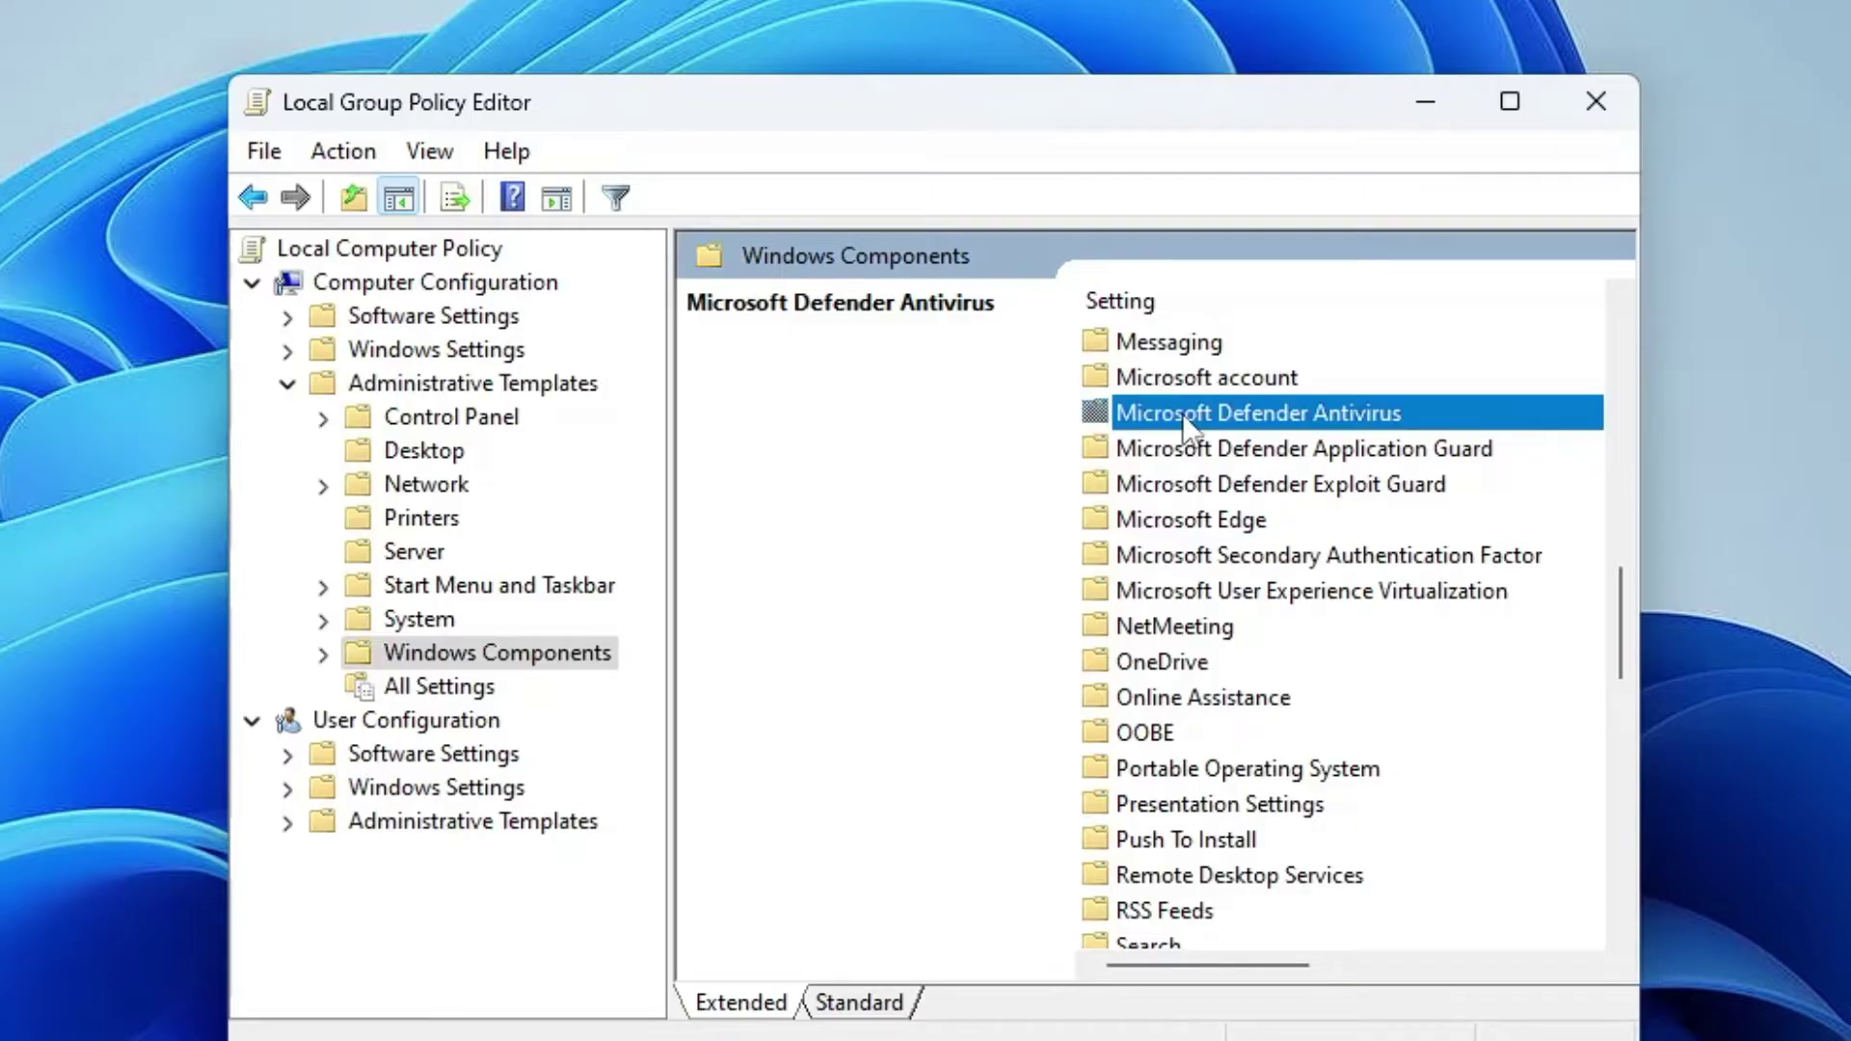
double_click(1183, 413)
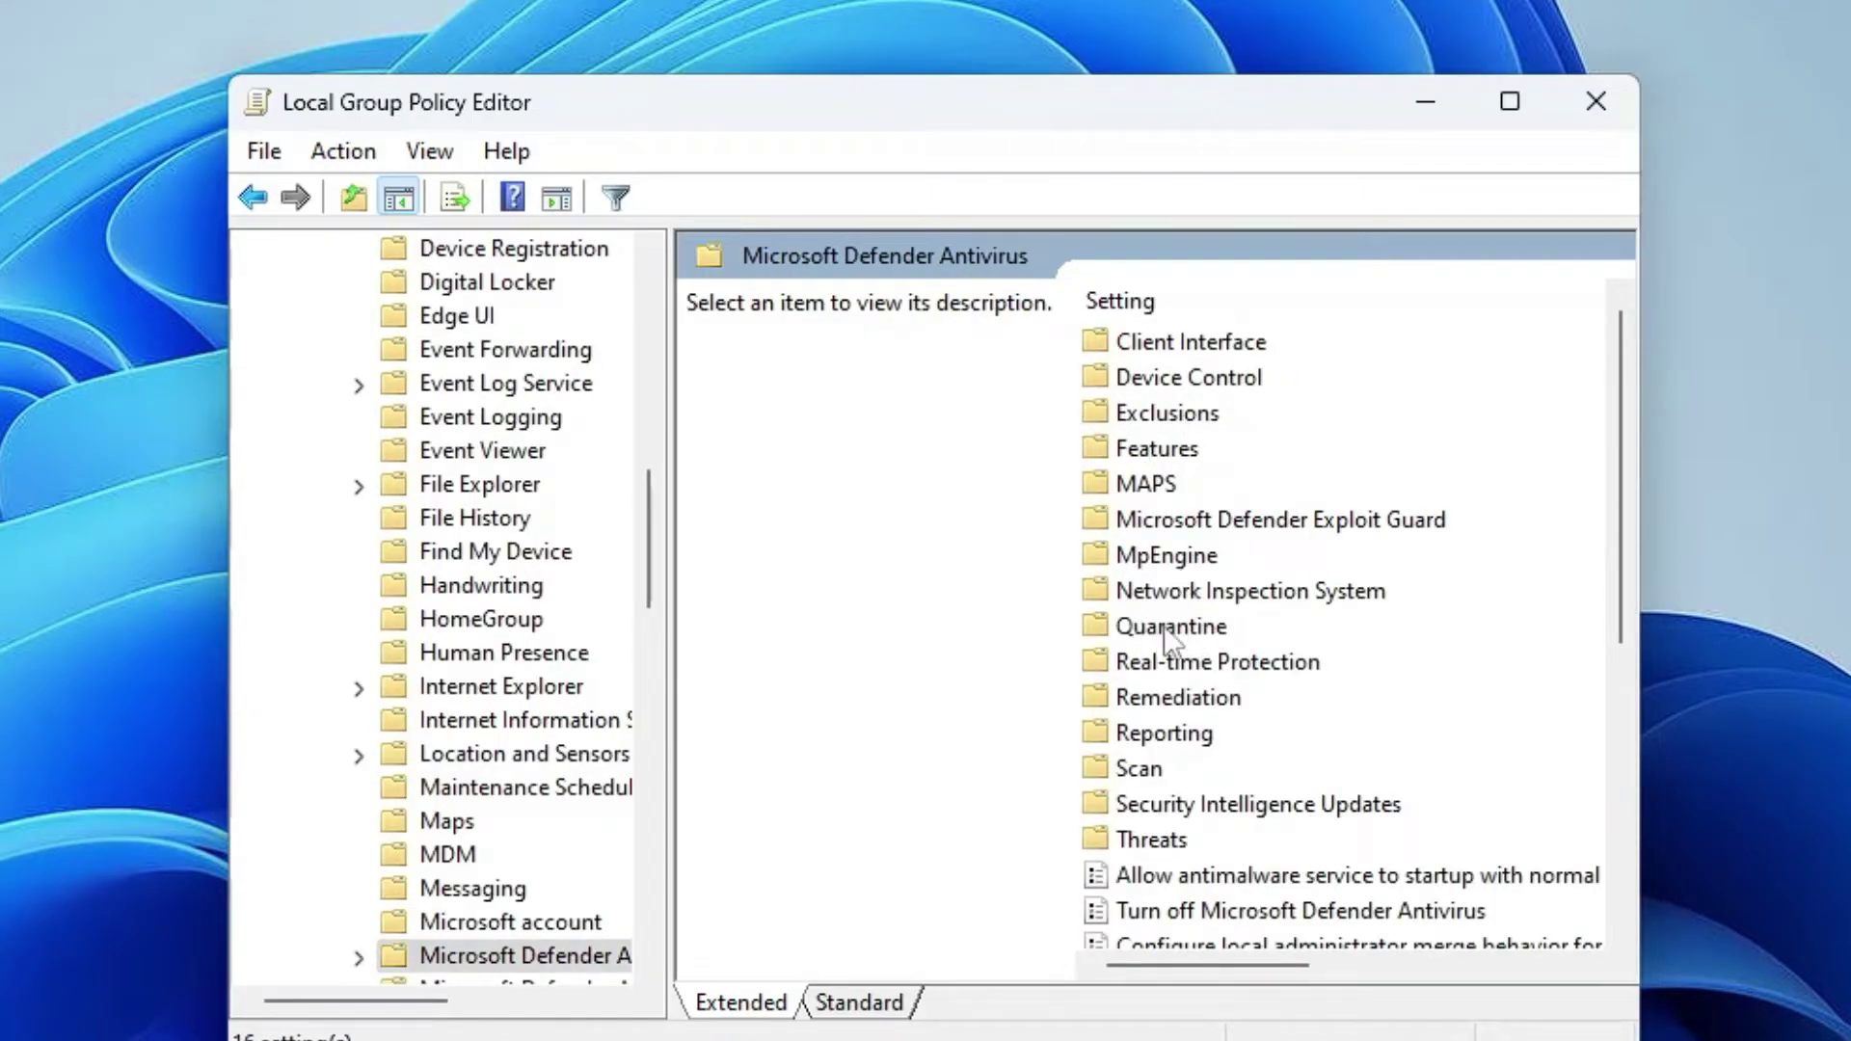
double_click(1179, 665)
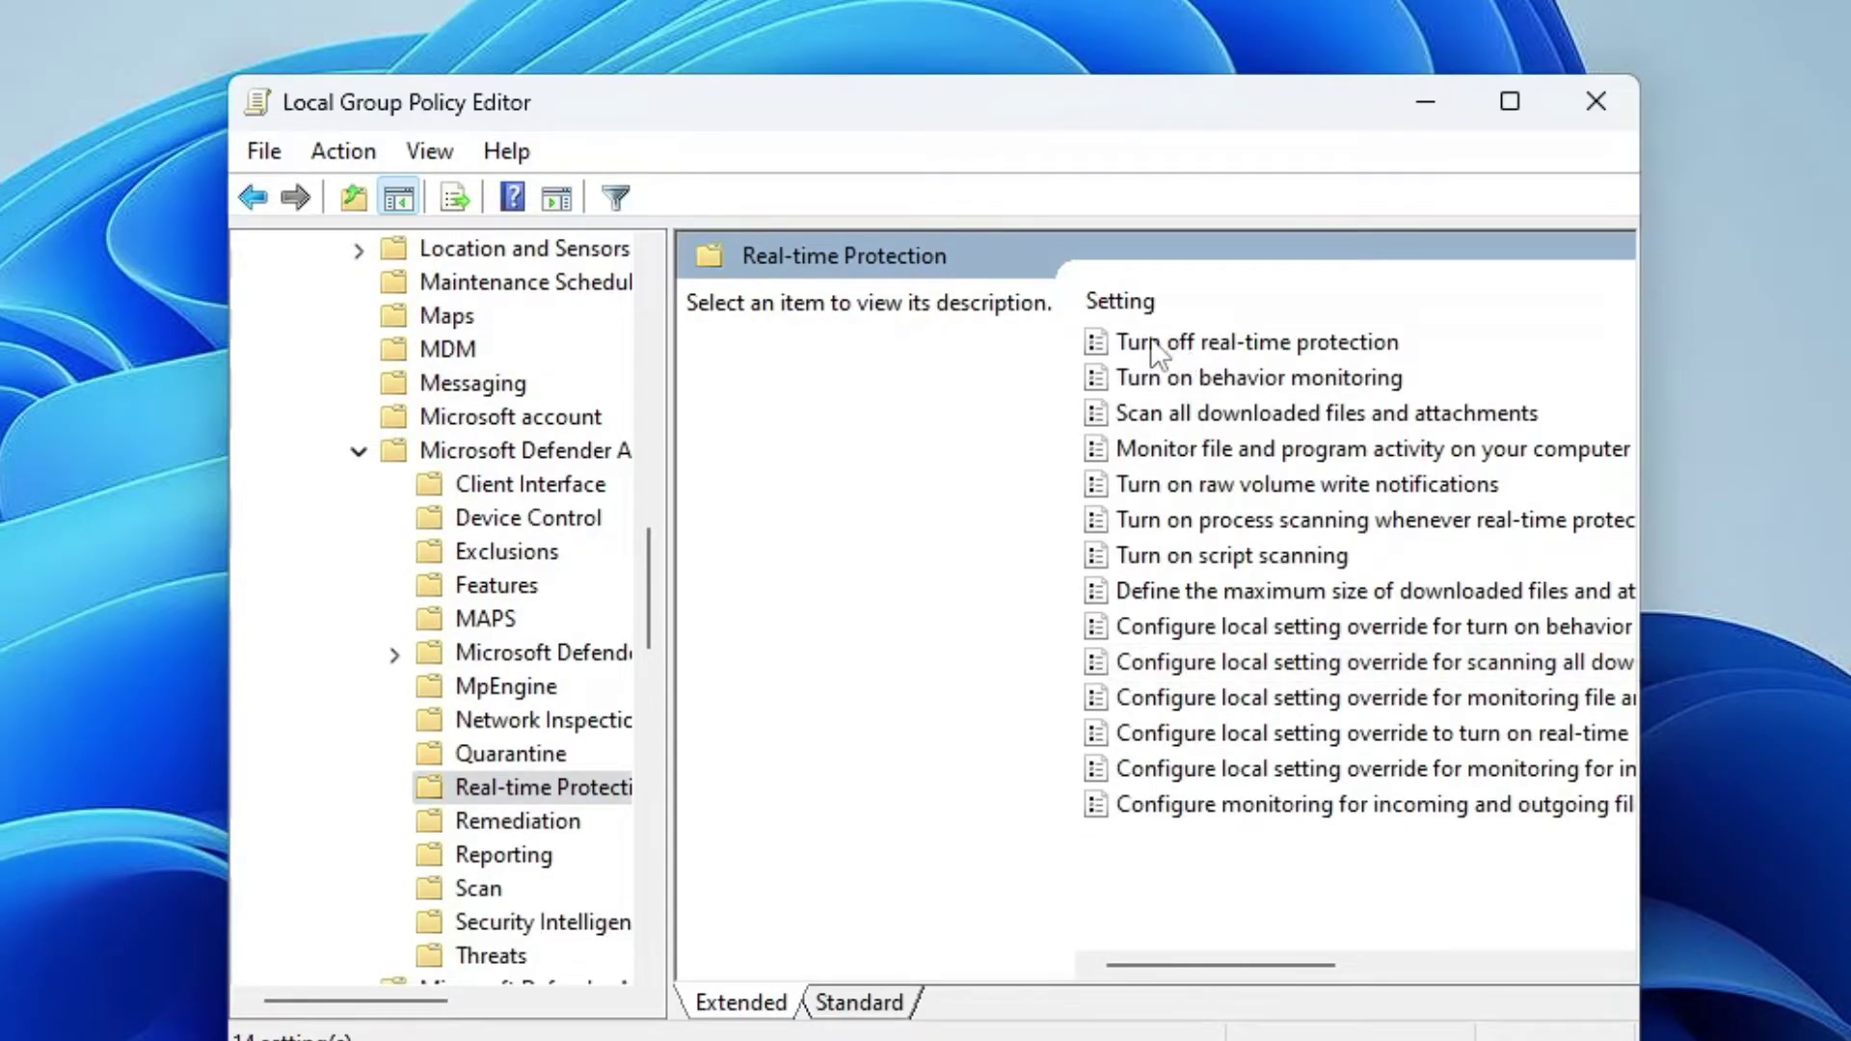
Set 'Turn off real-time protection' to Enabled, apply it, and close the Group Policy Editor
left_click(1256, 343)
double_click(1253, 340)
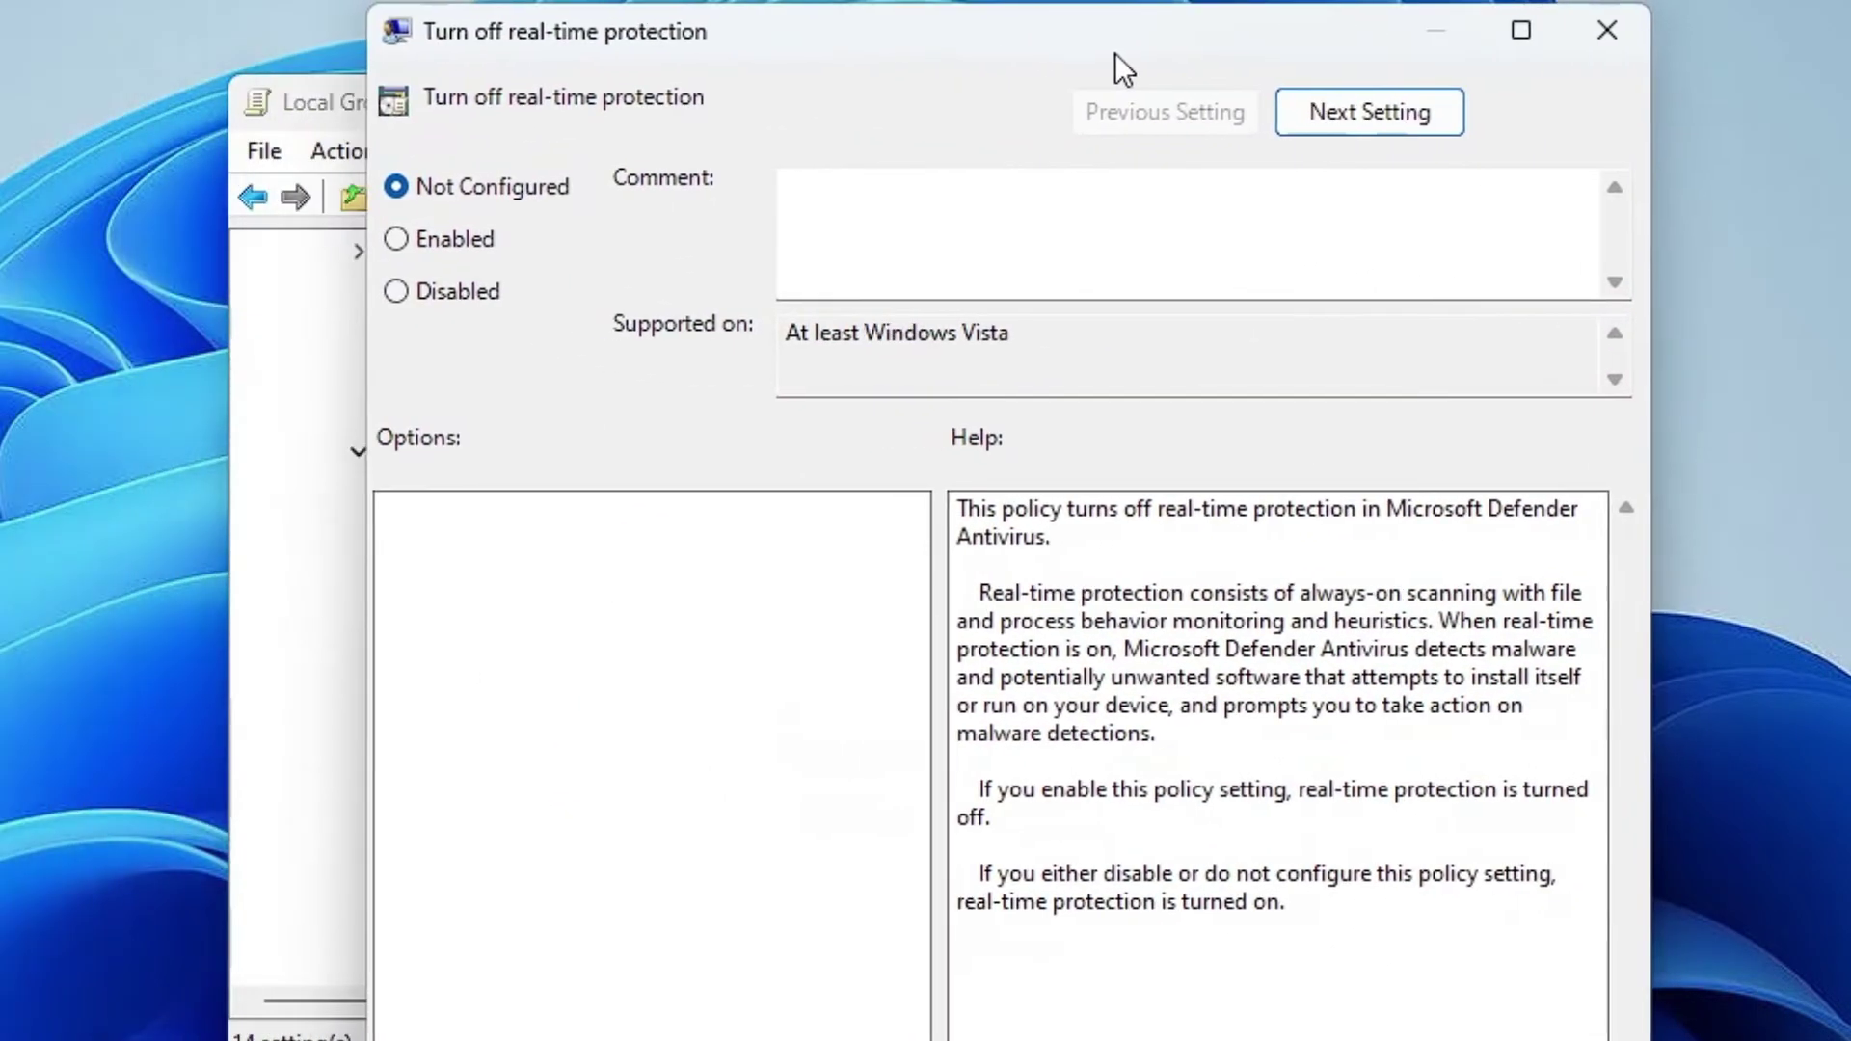
left_click_drag(1115, 52, 1281, 112)
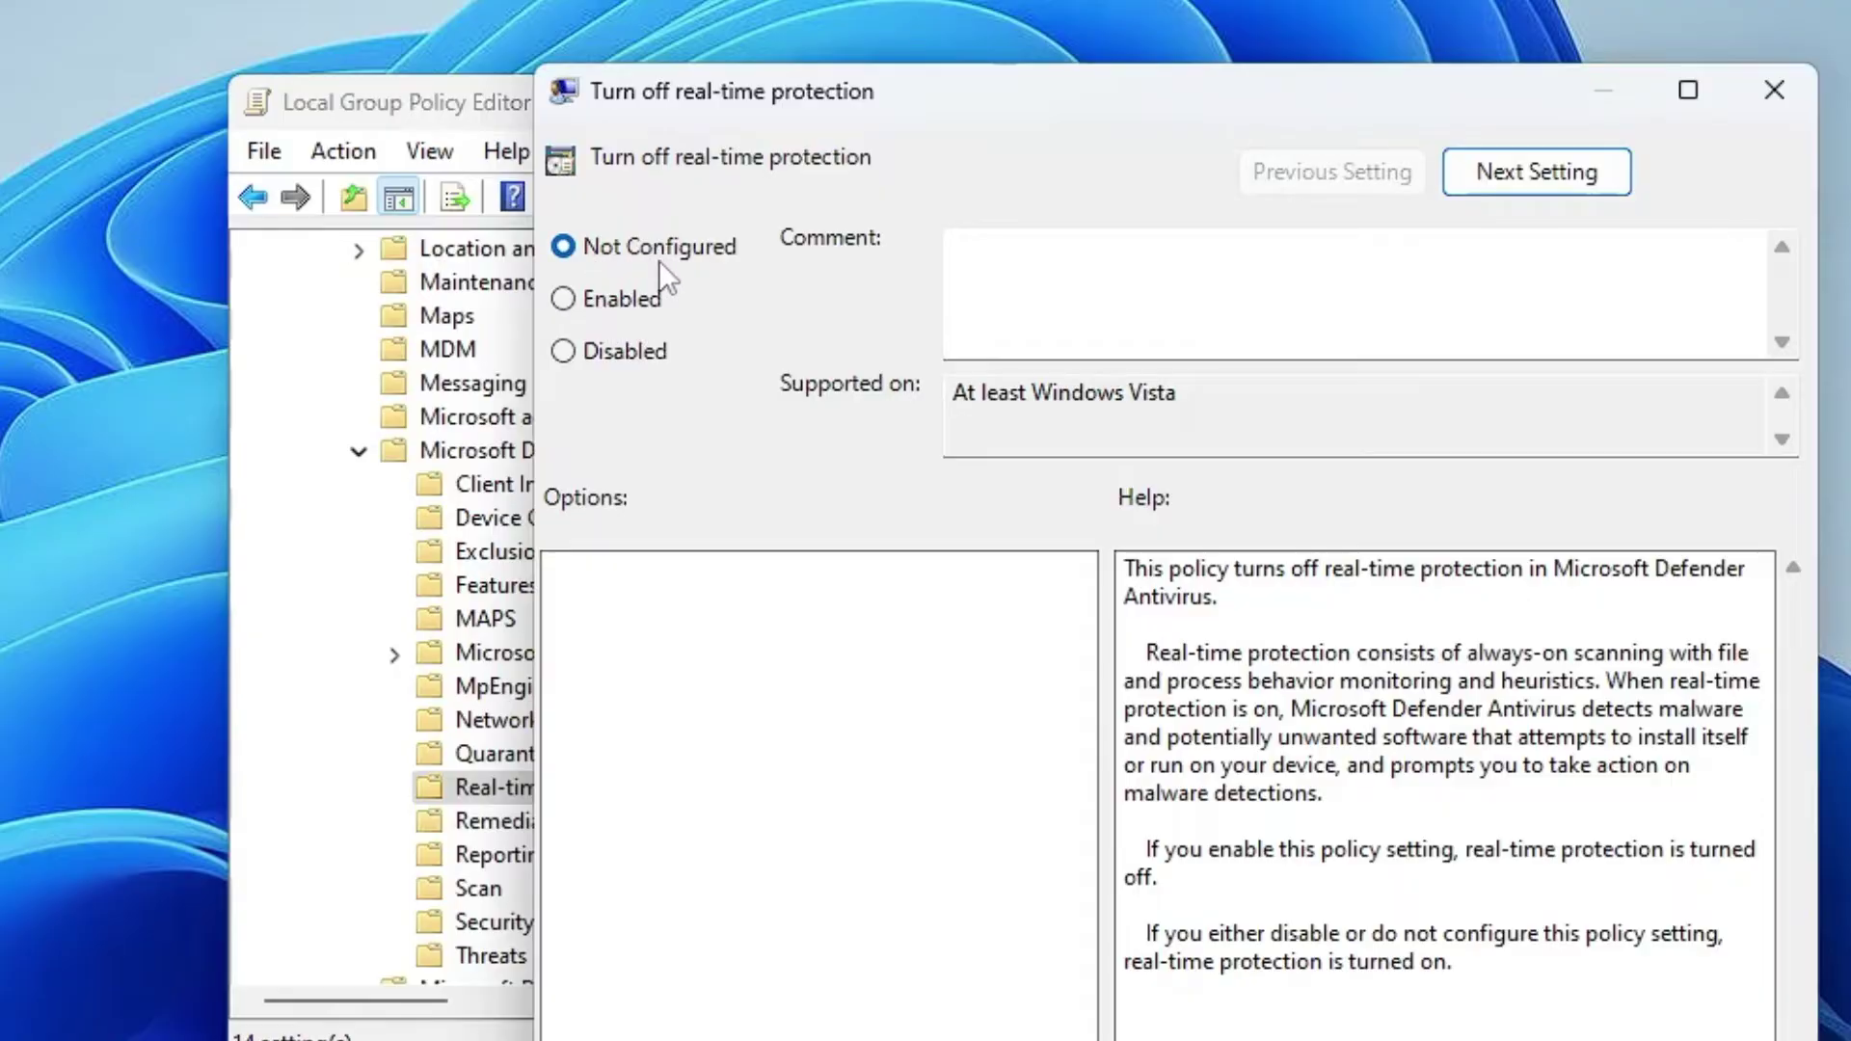
left_click(565, 303)
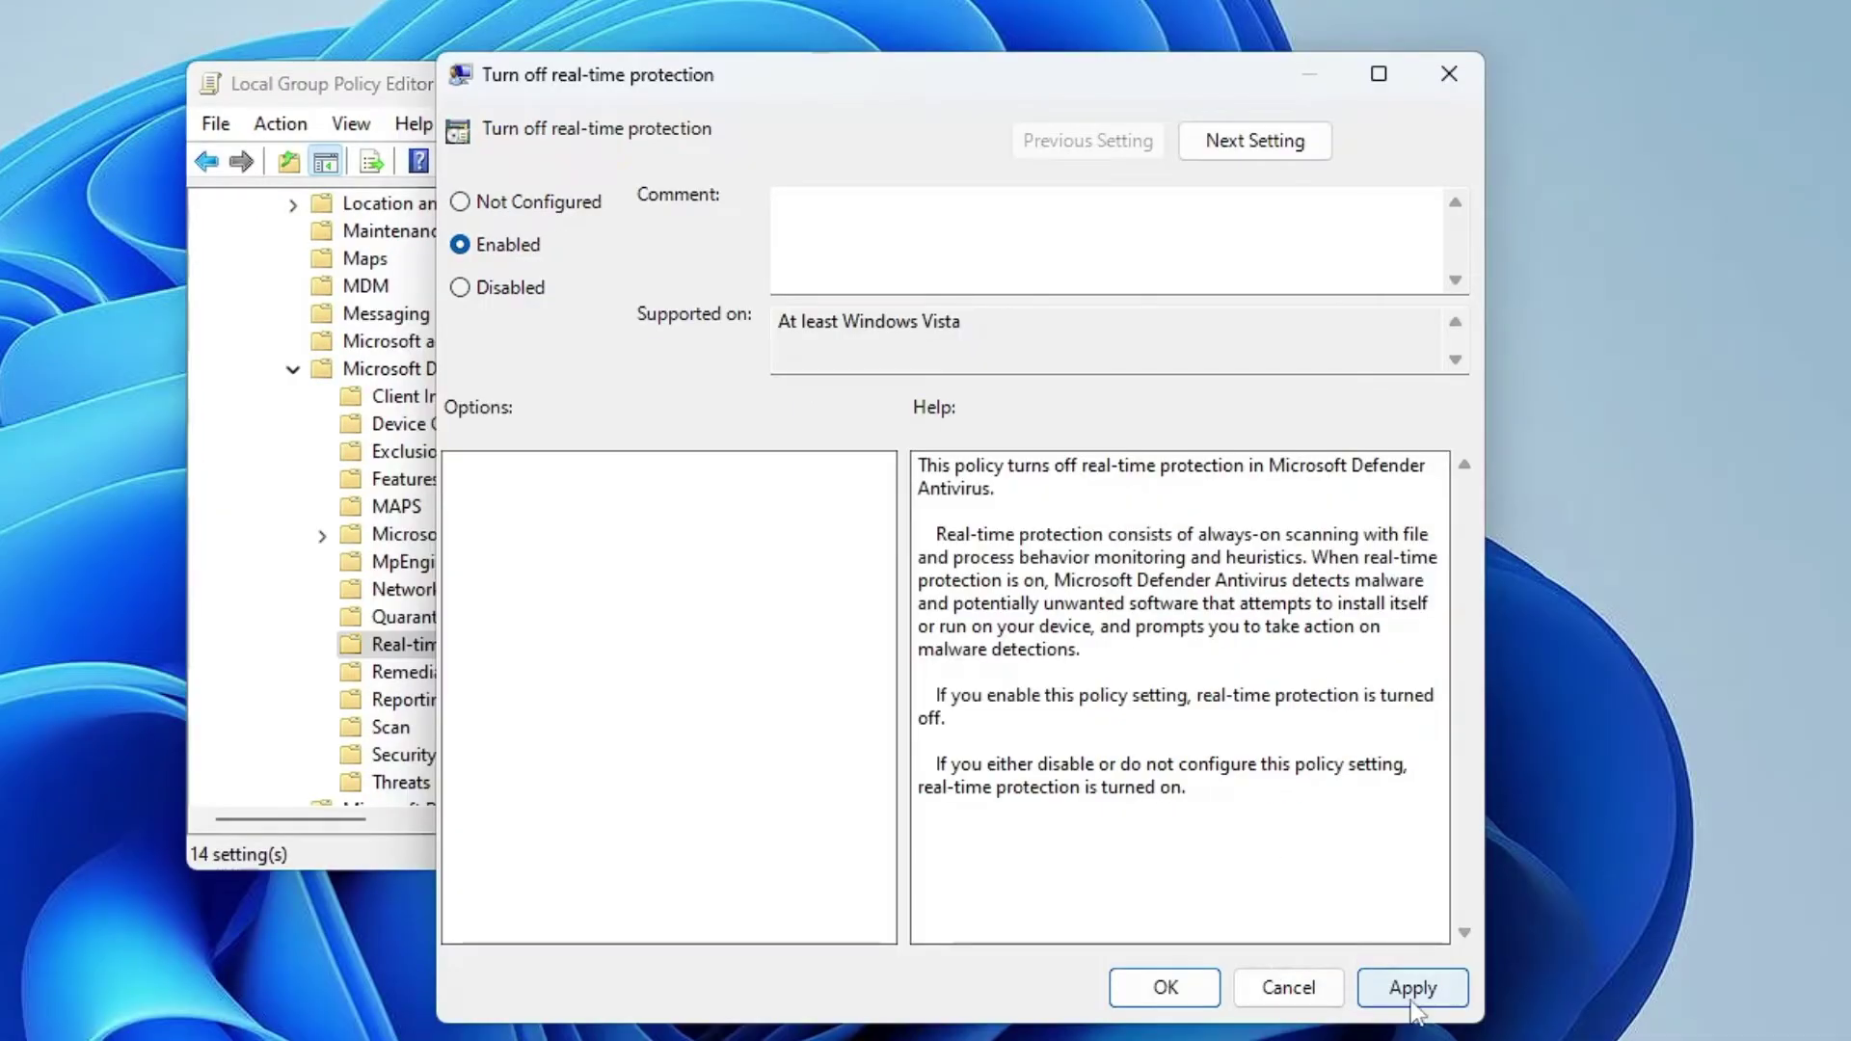
left_click(1414, 994)
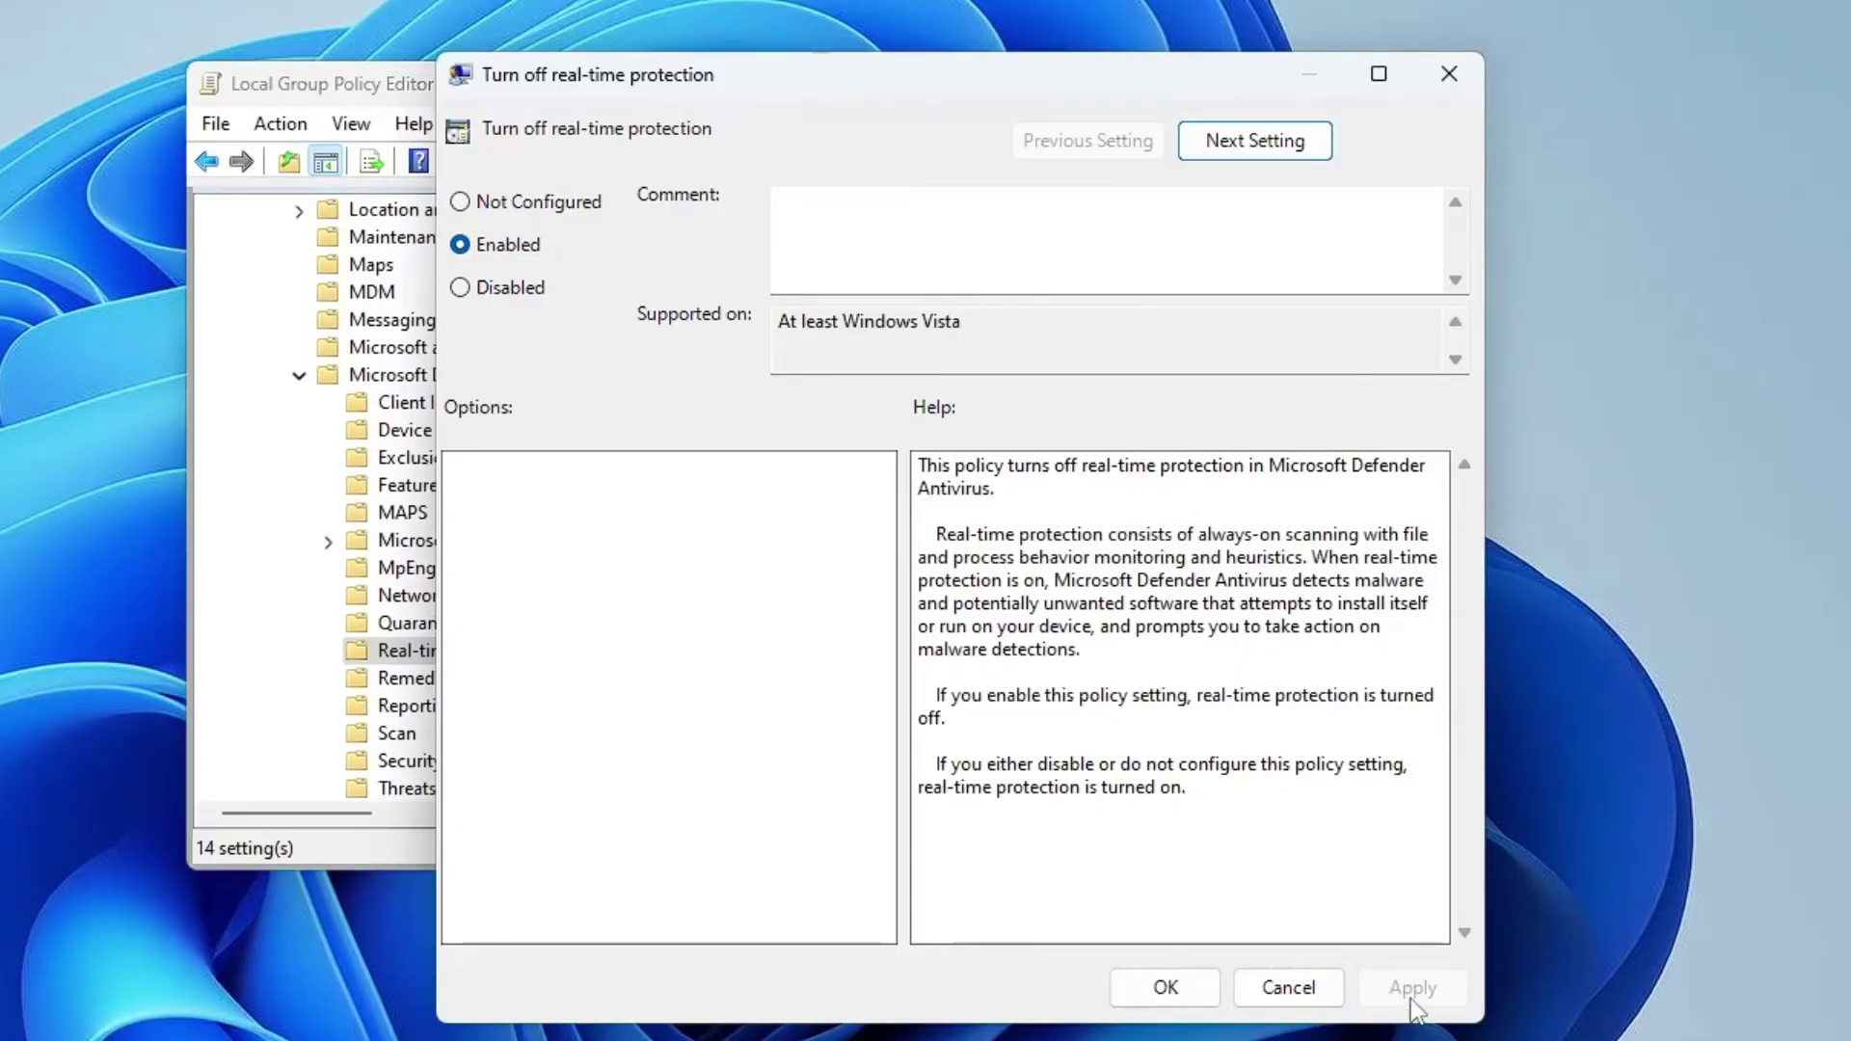
left_click(1168, 986)
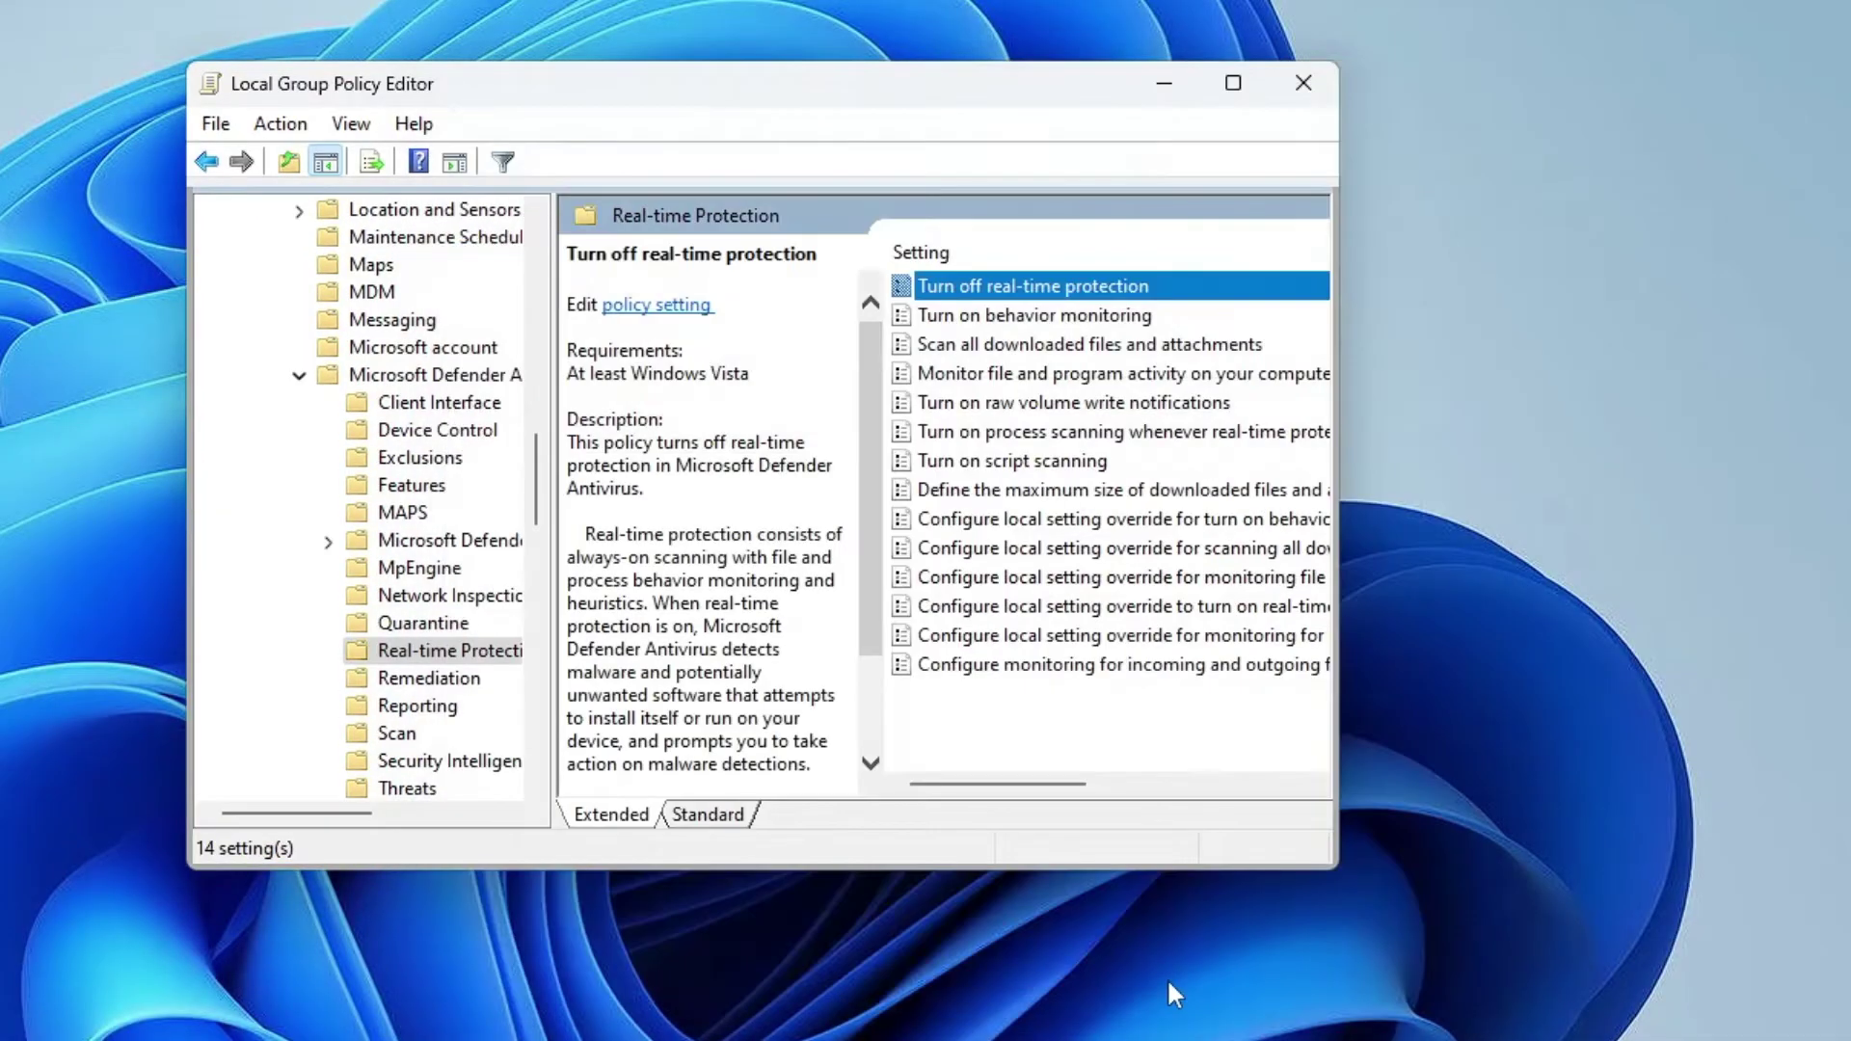
left_click(1325, 85)
Bring up the Start button's quick-link system menu
left_click(711, 1026)
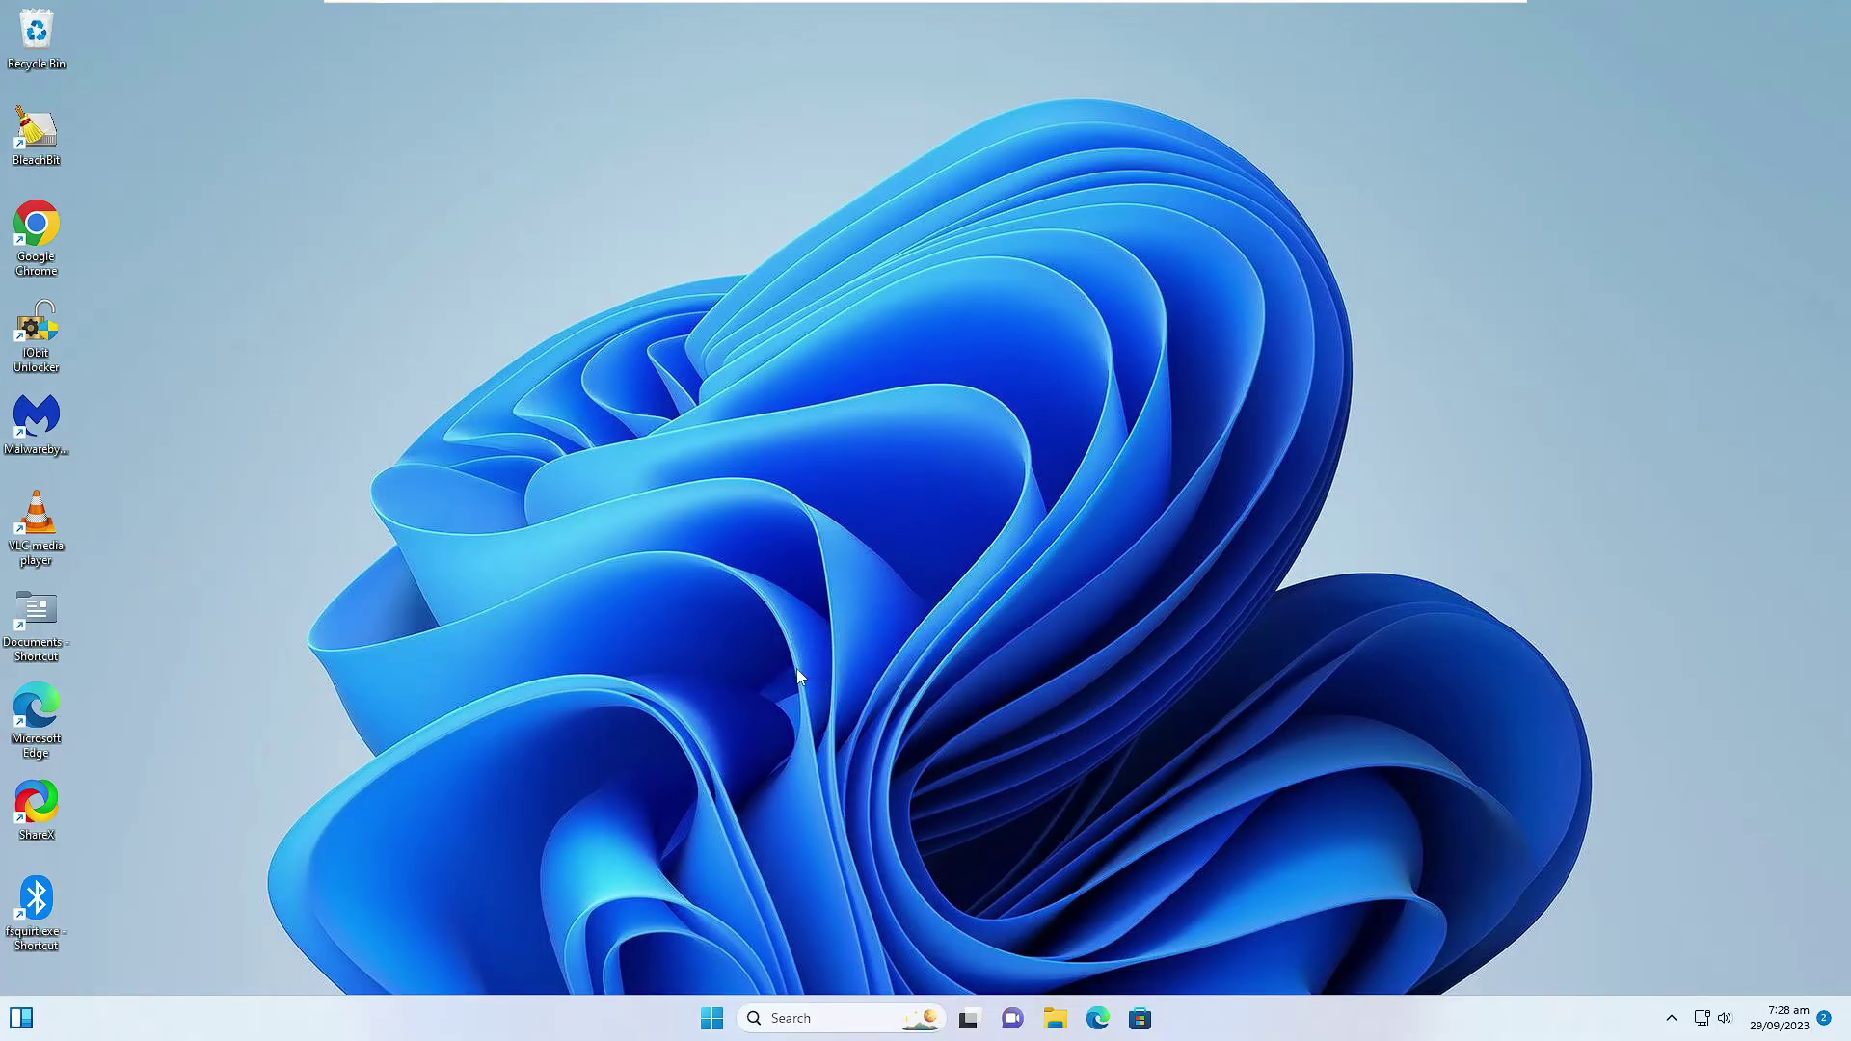
right_click(719, 1019)
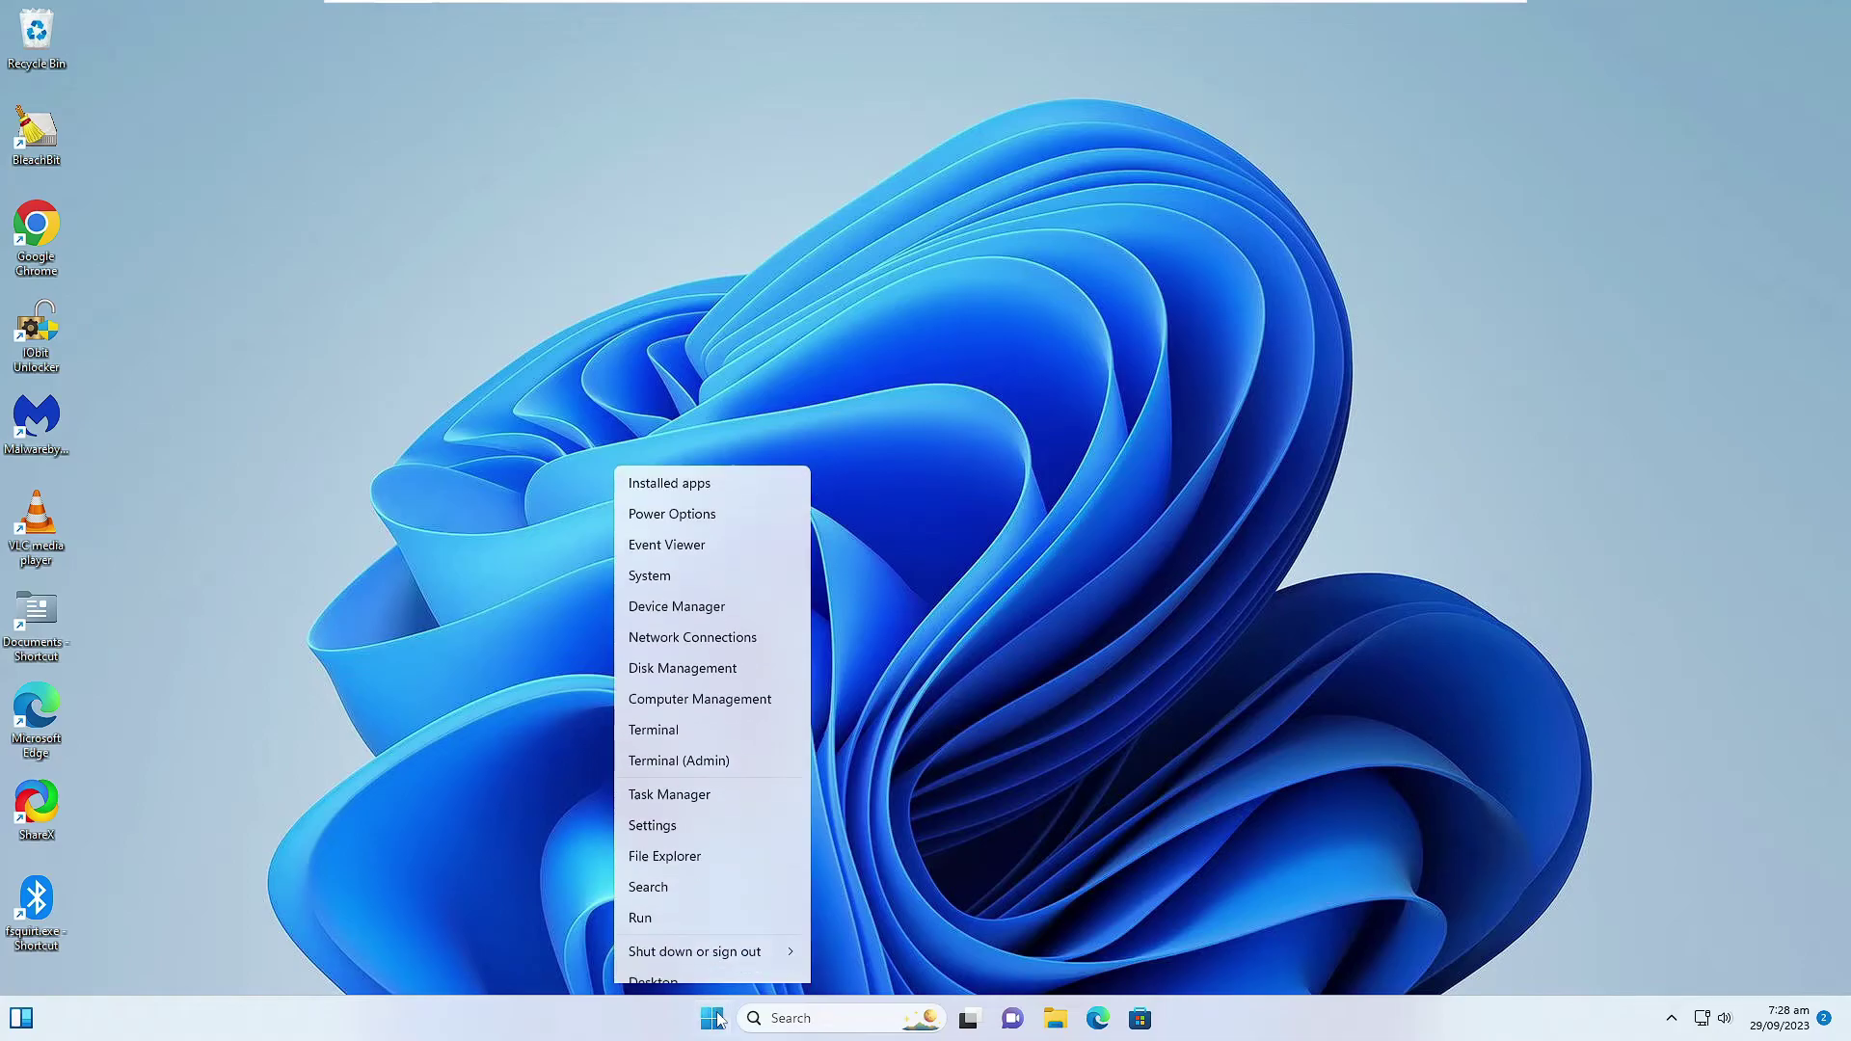
Launch Settings and go through Privacy & security to Virus & threat protection
left_click(696, 808)
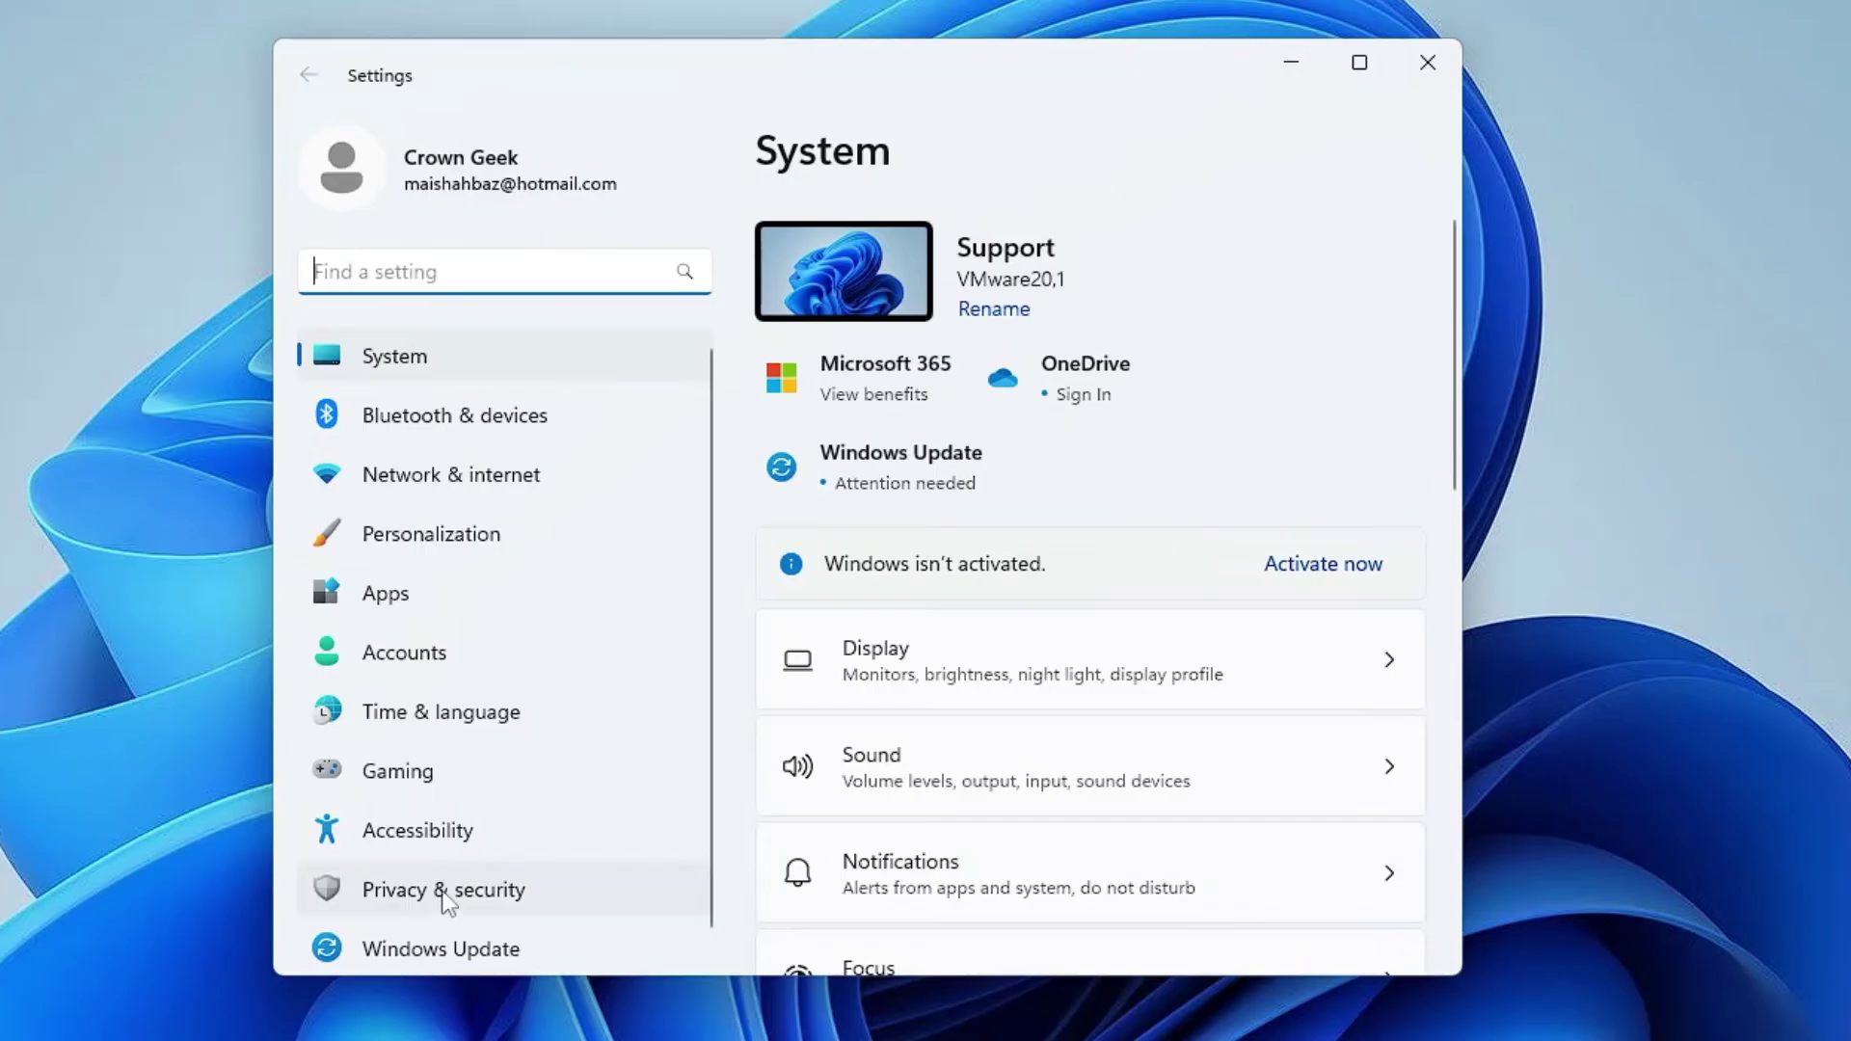
left_click(442, 891)
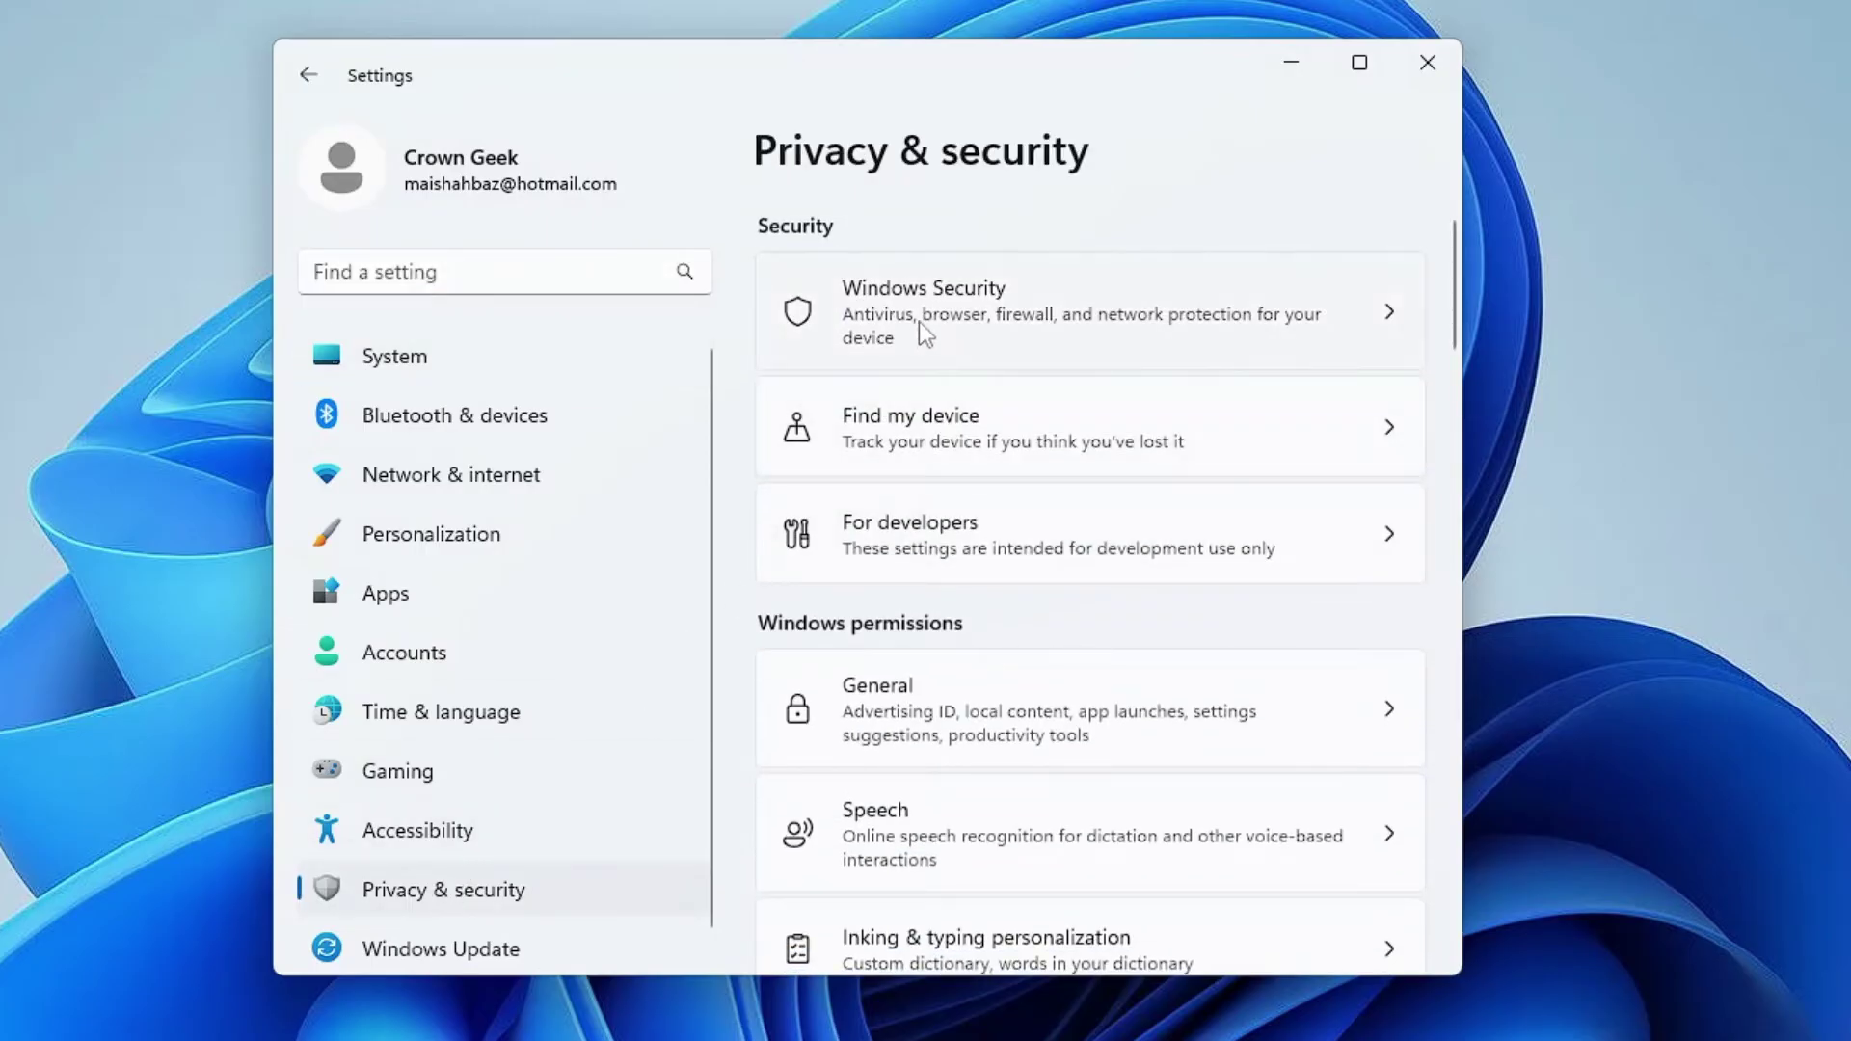
left_click(922, 321)
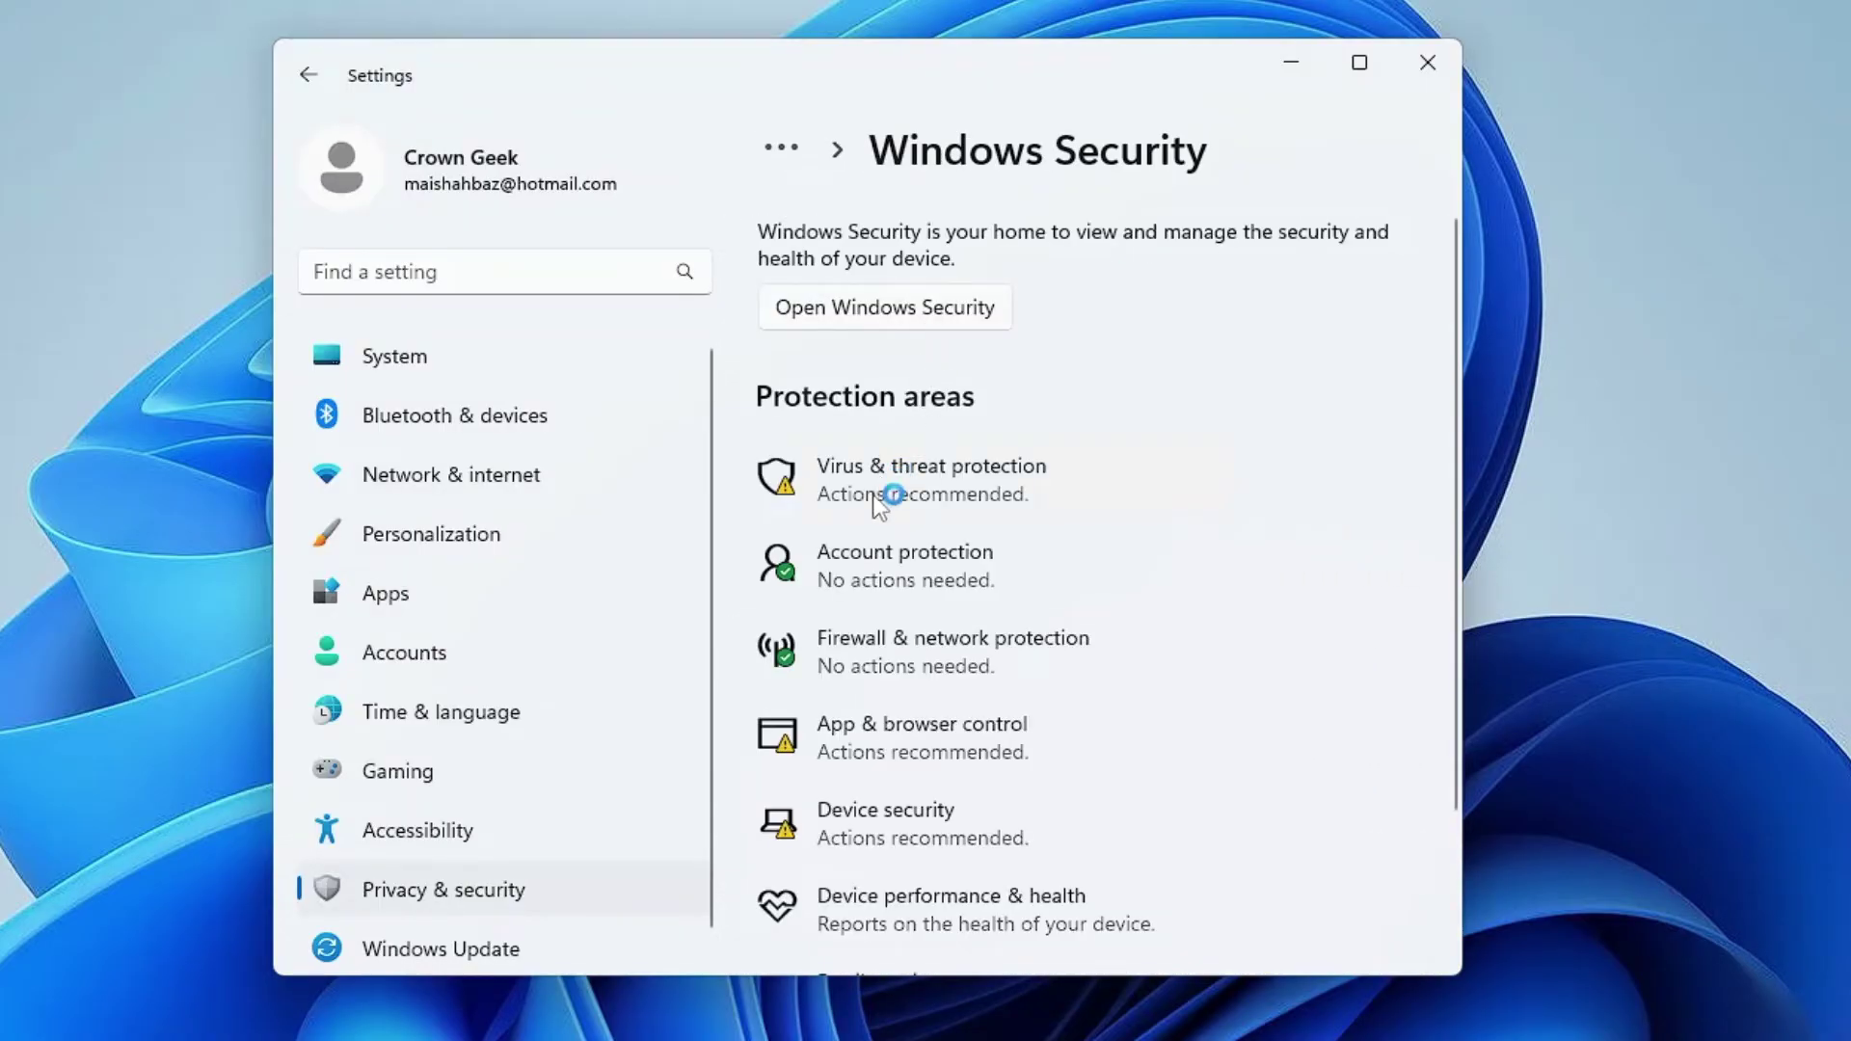
left_click(879, 504)
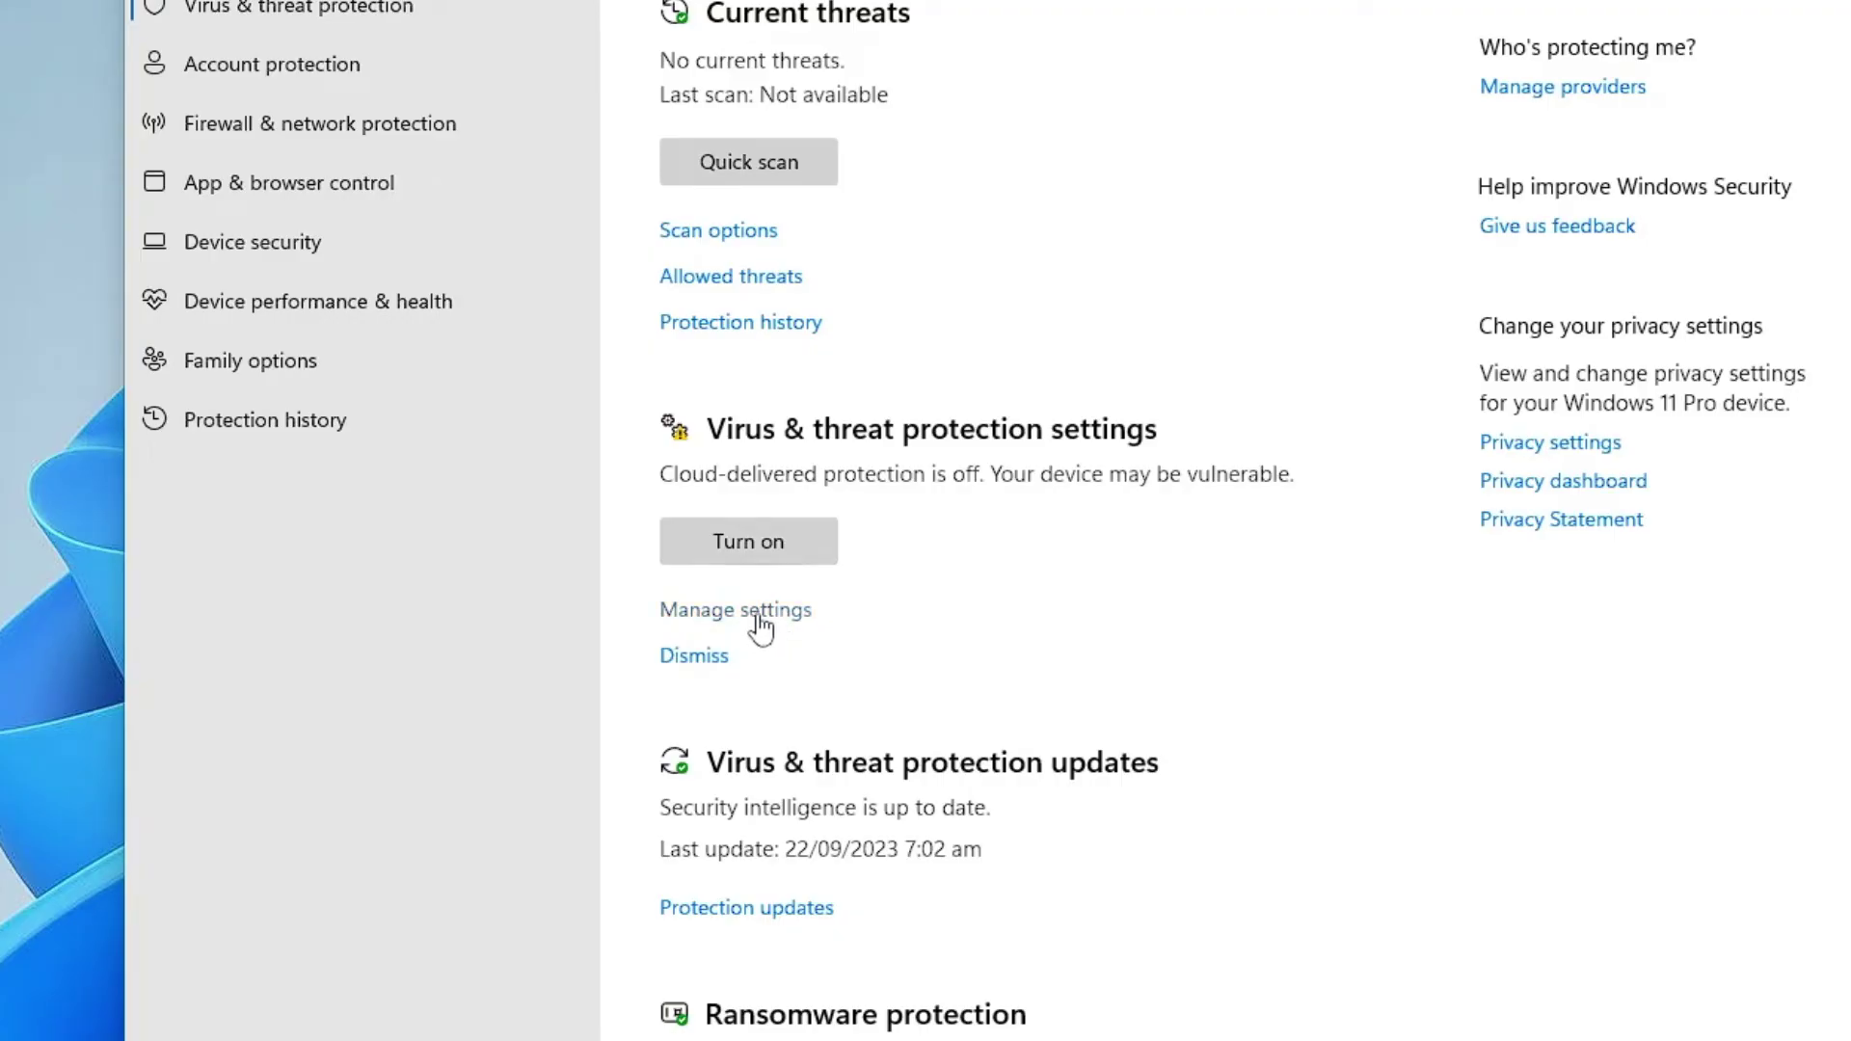
Open Virus & threat protection settings to confirm real-time protection is off and administrator-managed
left_click(761, 623)
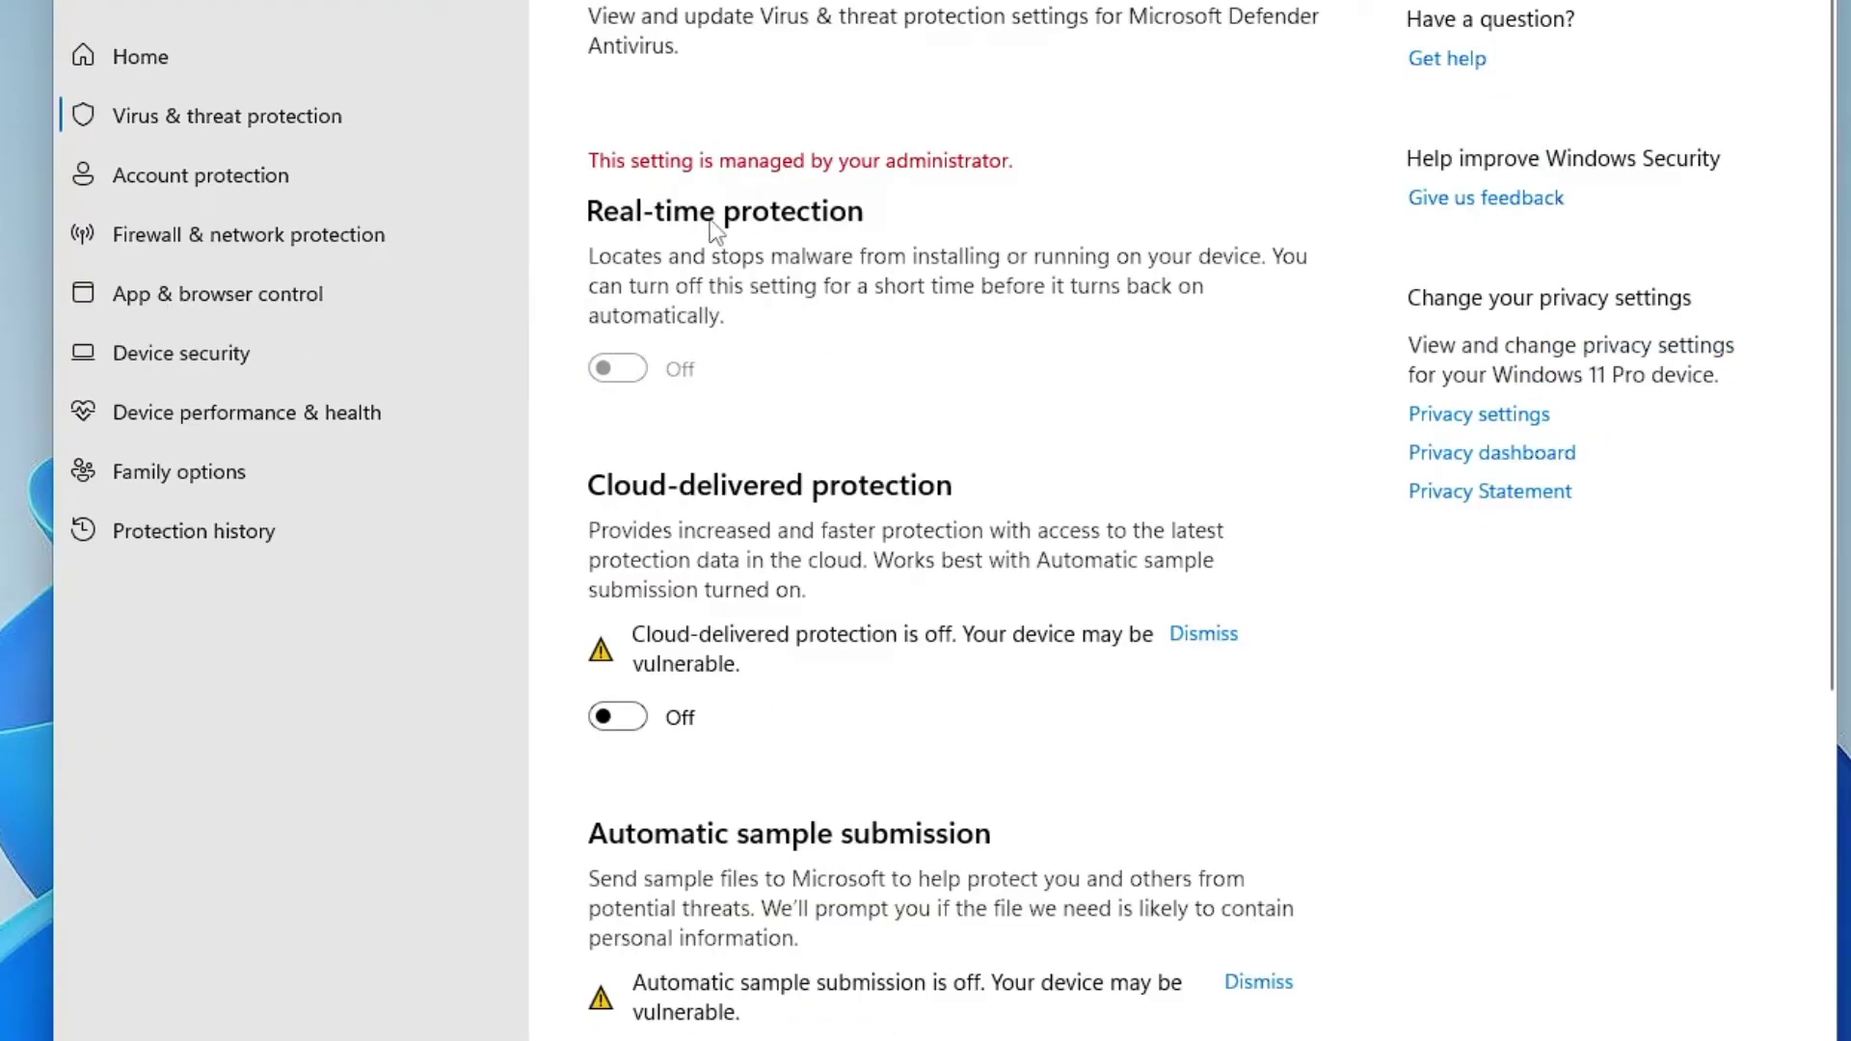